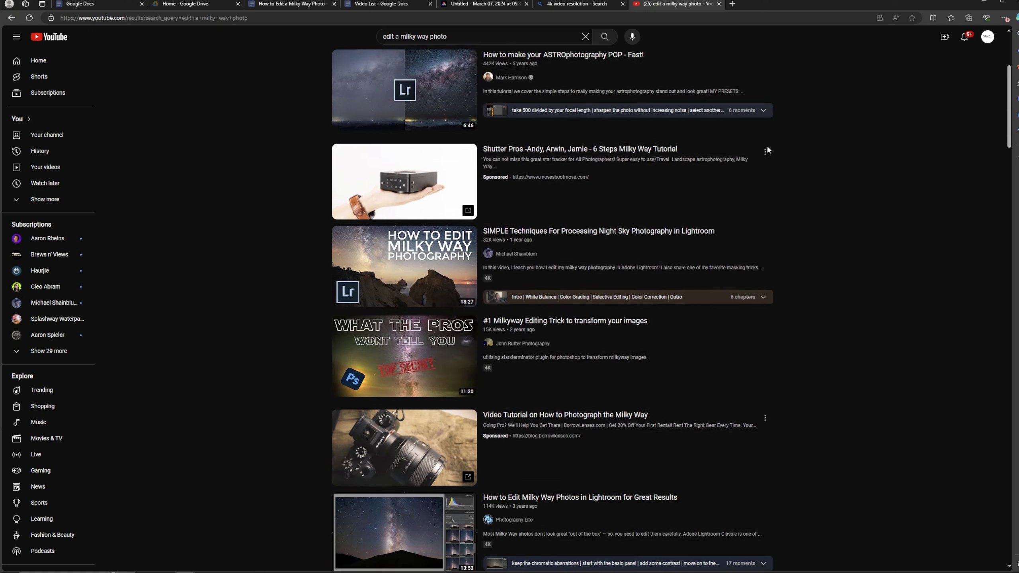
scroll(767, 144, down, 12)
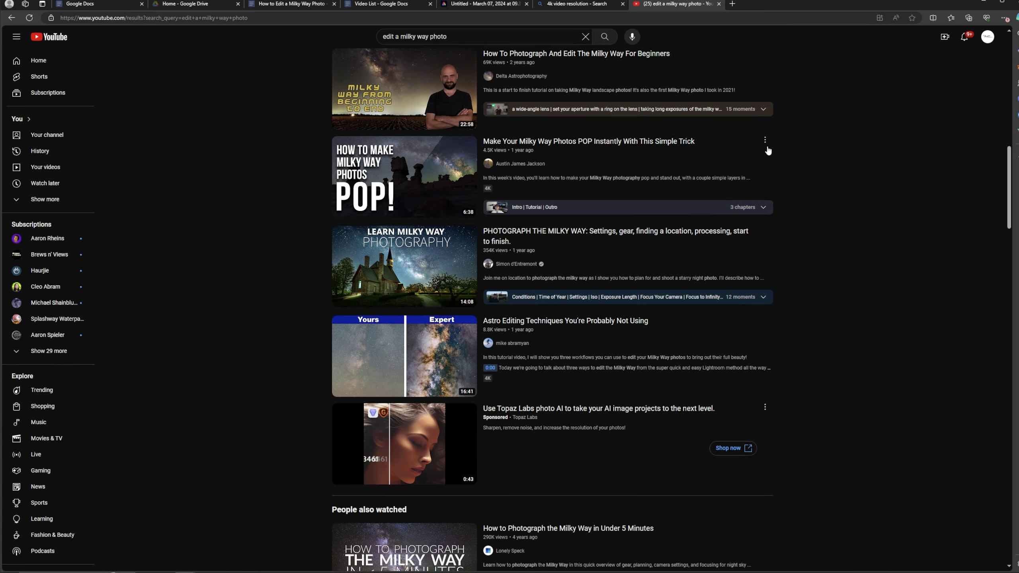
scroll(768, 150, down, 5)
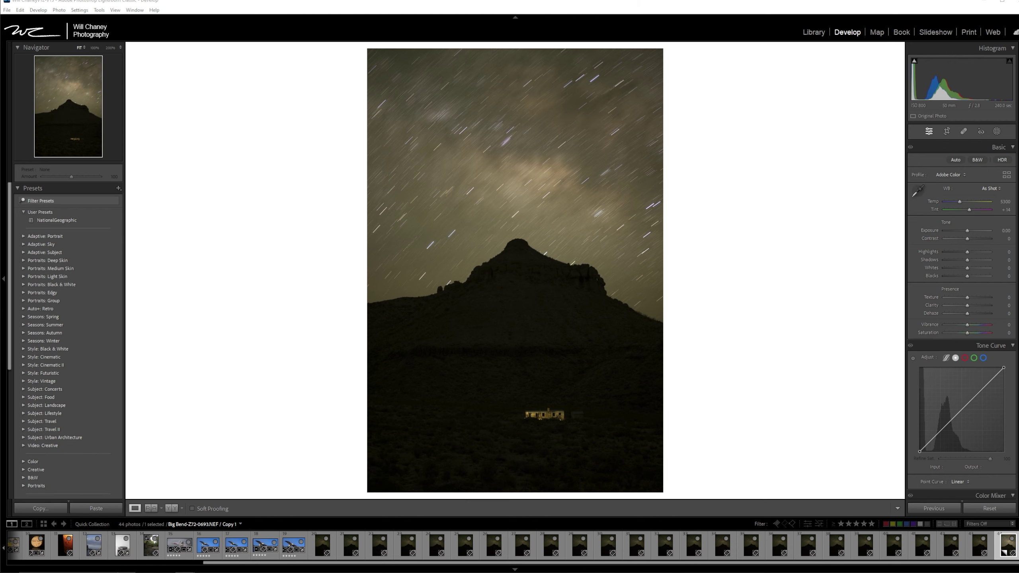
- Compare the first short-exposure star frame with the star-trail copy of Big Bend-Z72-0693.NEF, and set the copy's Exposure to +1.75
click(323, 545)
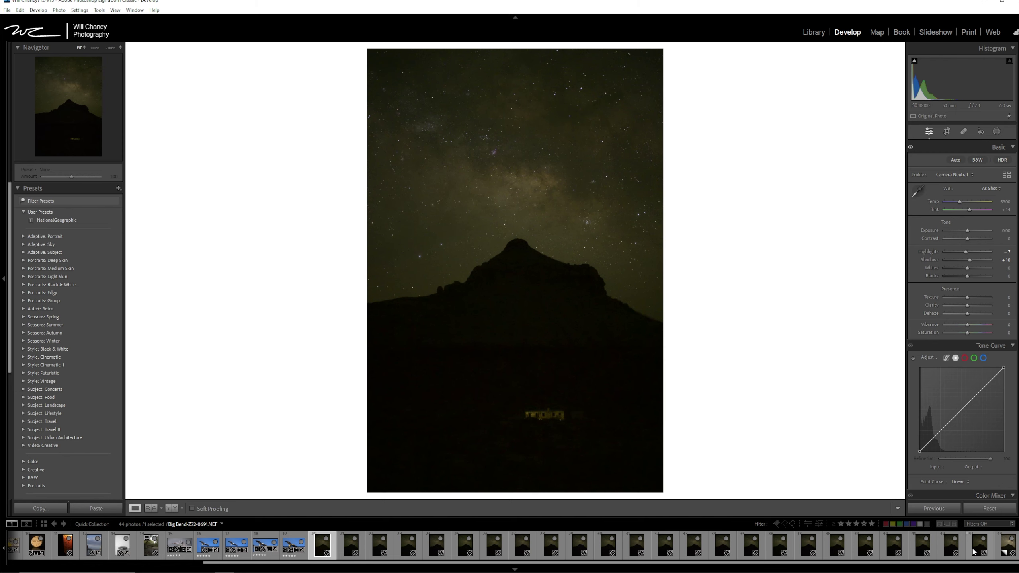
click(1004, 550)
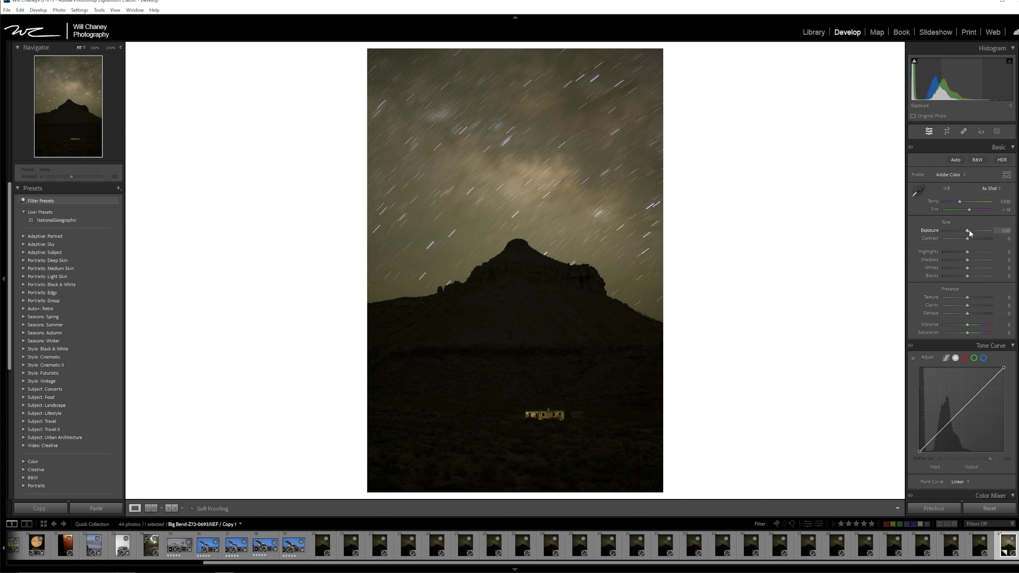
drag(967, 234, 977, 237)
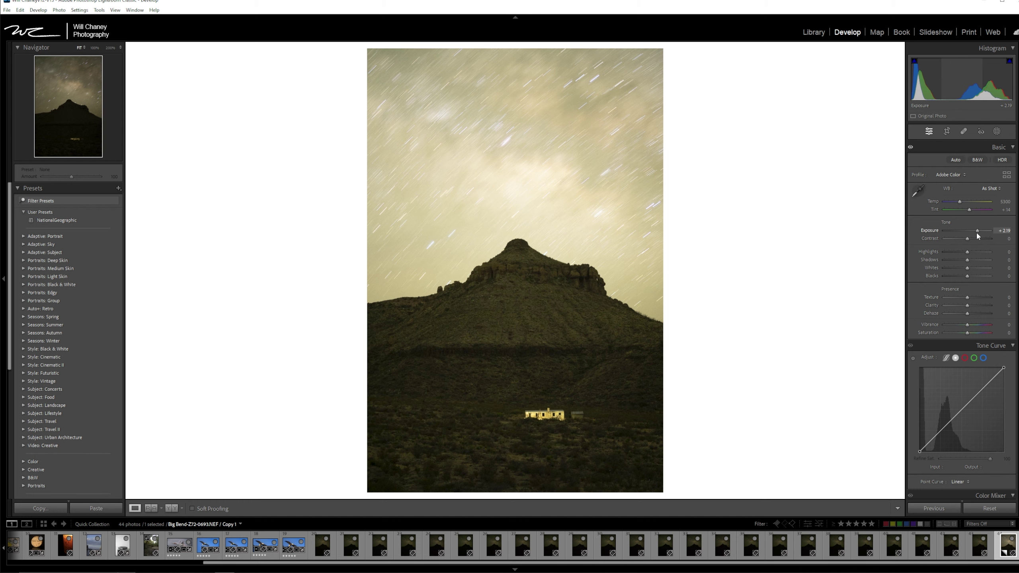
drag(977, 235, 975, 232)
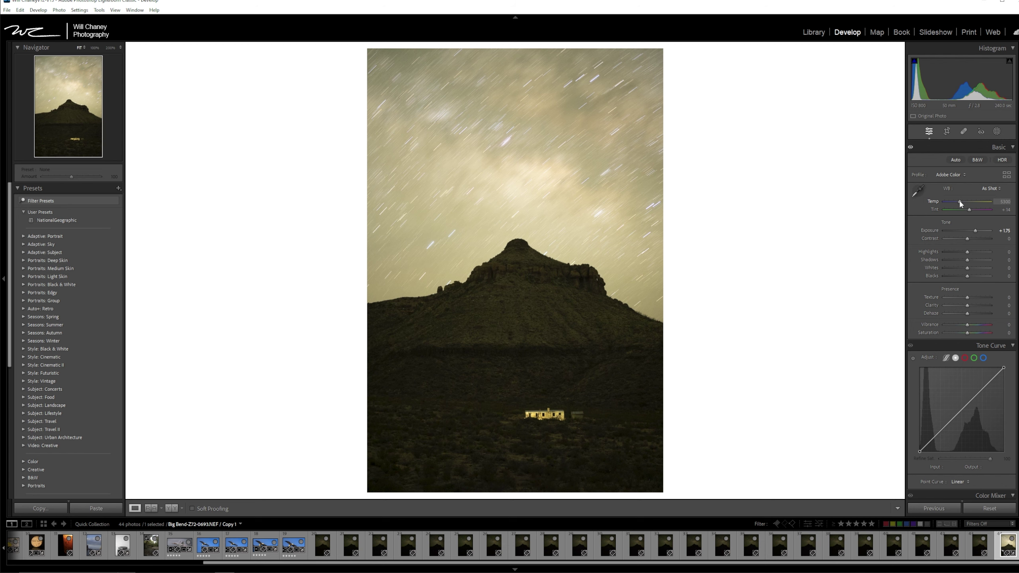
- Set the white balance to Temp 4360 and Tint +39, and inspect the lit building and hillside at full size
drag(959, 205, 971, 210)
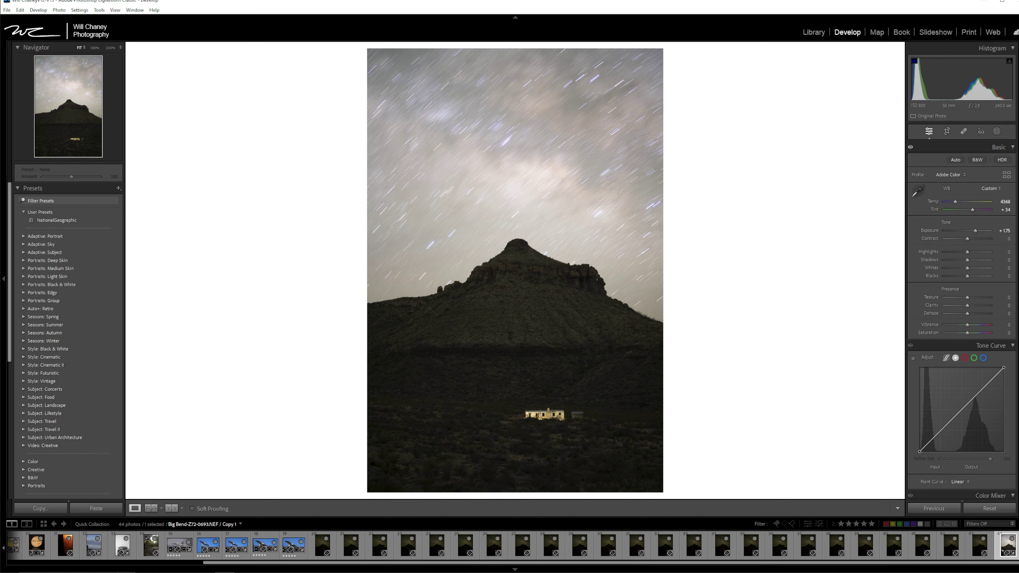
drag(972, 210, 973, 211)
click(539, 414)
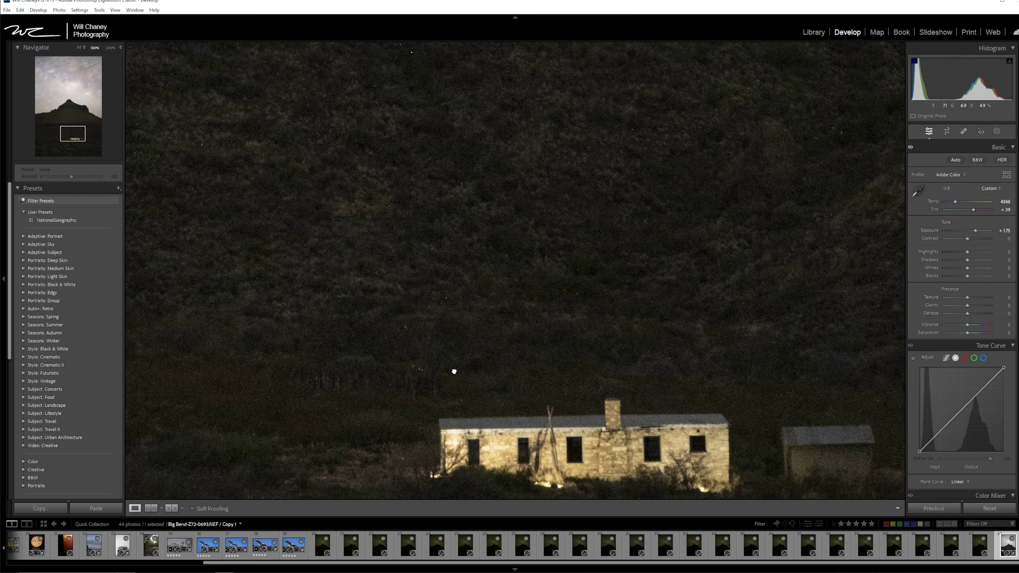
drag(455, 371, 498, 411)
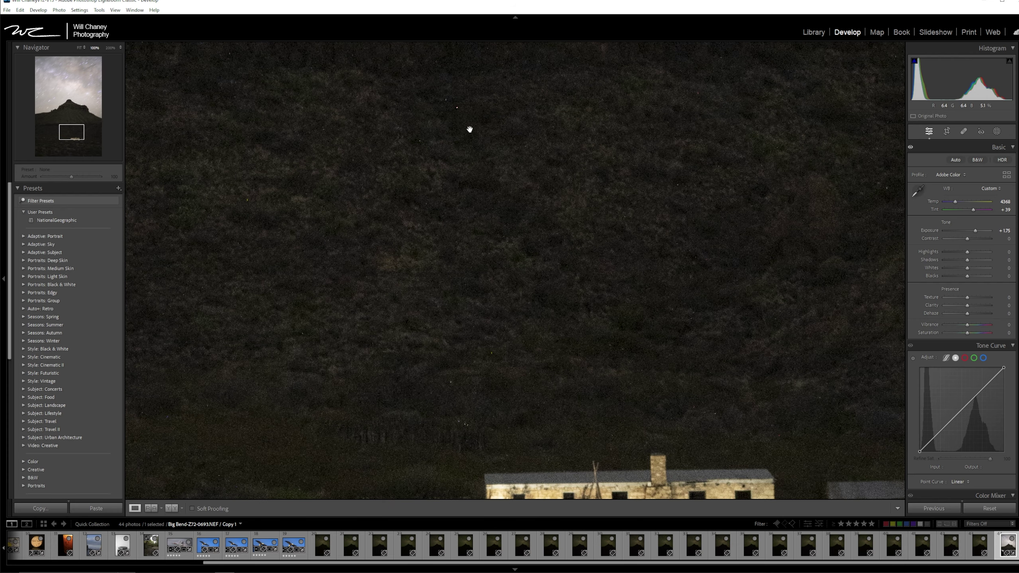
click(664, 319)
drag(546, 465, 534, 305)
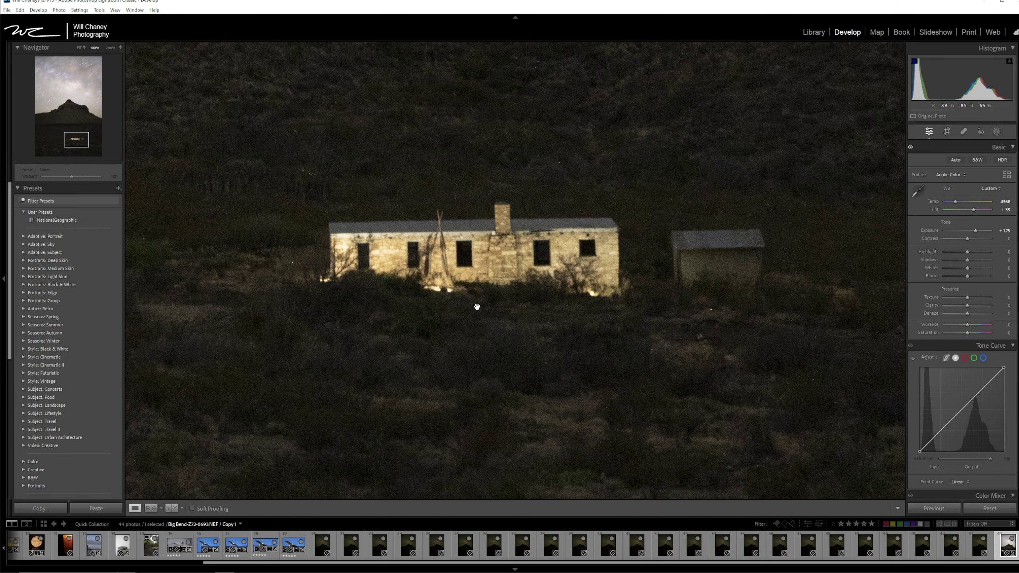
click(500, 332)
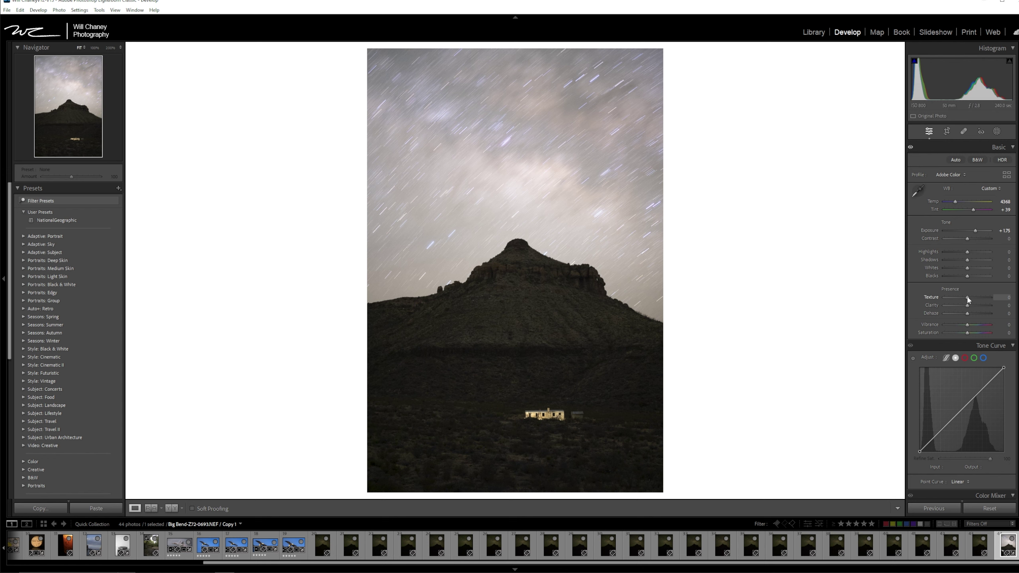
- Set Texture to +5, Clarity to +7, Dehaze to +30, Vibrance to +8 and Saturation to +7
drag(968, 305, 968, 309)
click(485, 381)
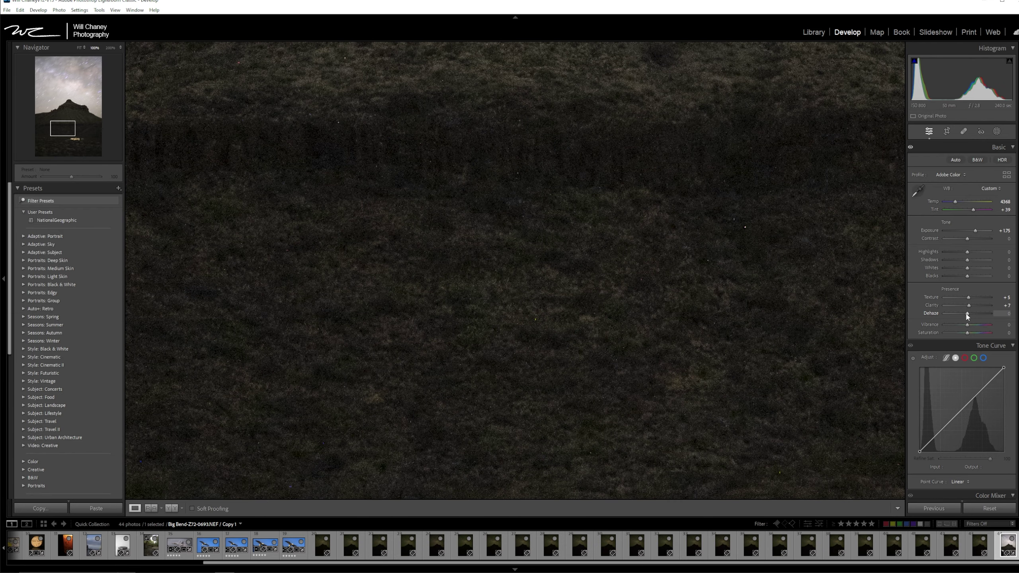
drag(970, 317, 974, 319)
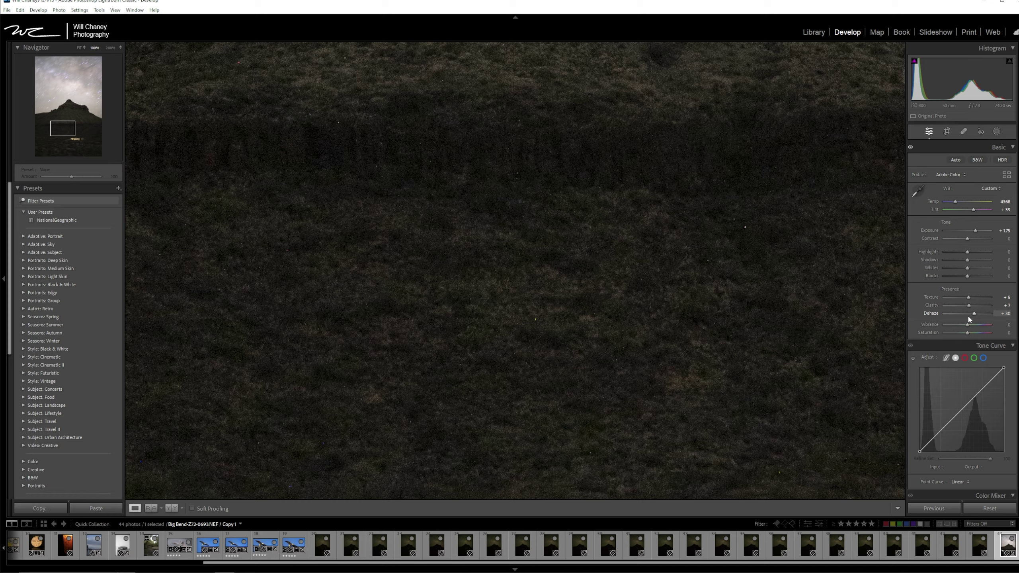
click(714, 339)
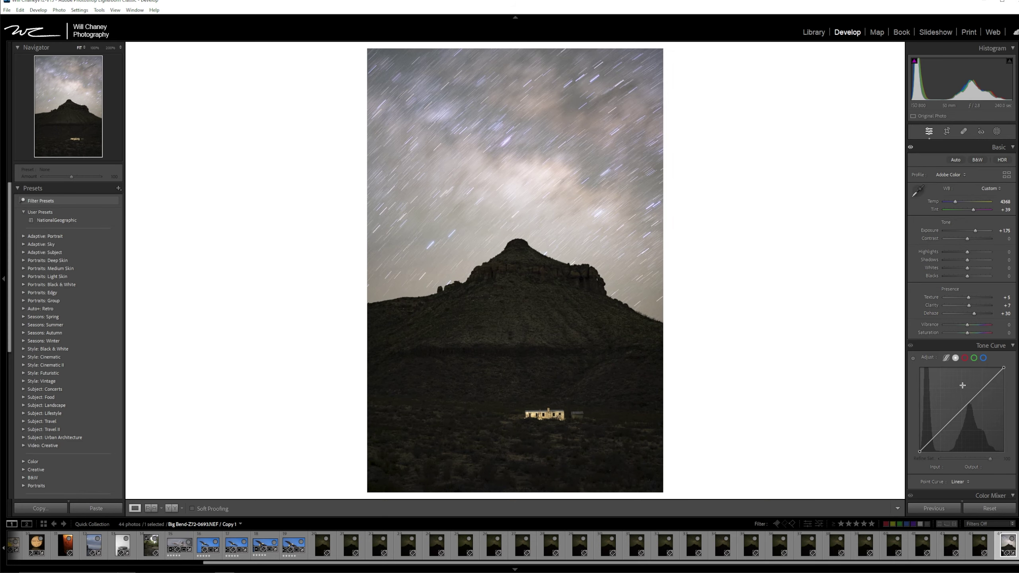
drag(967, 326, 971, 332)
drag(975, 337, 971, 337)
- Add a point in the shadow range of the tone curve with input 59 and output 61
scroll(984, 395, down, 3)
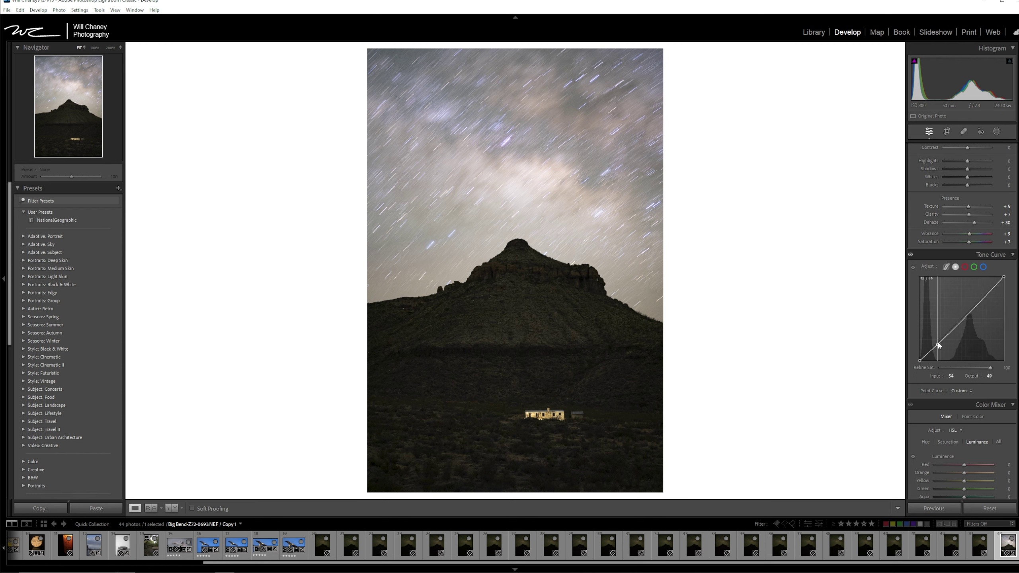
drag(940, 343, 939, 345)
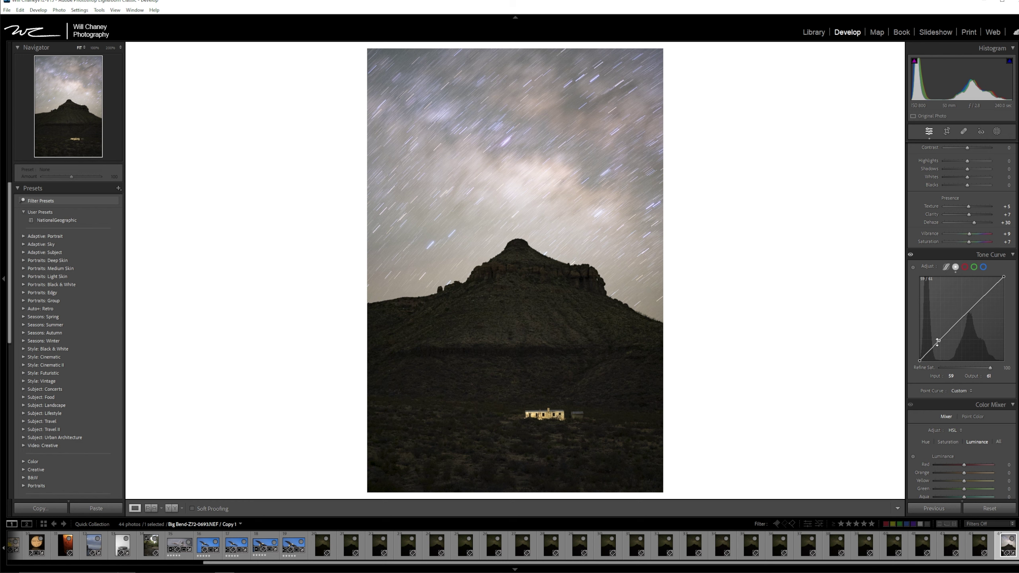
- Set sharpening Radius to 0.5 and Detail to 100 and Luminance noise reduction to 32, and check the hillside at full size
scroll(922, 416, down, 2)
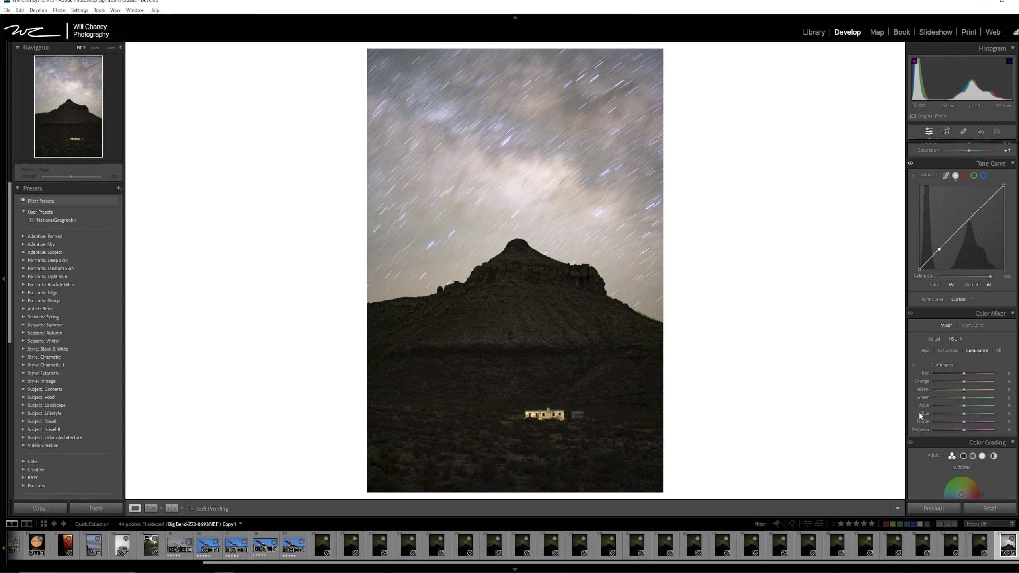
scroll(919, 416, down, 6)
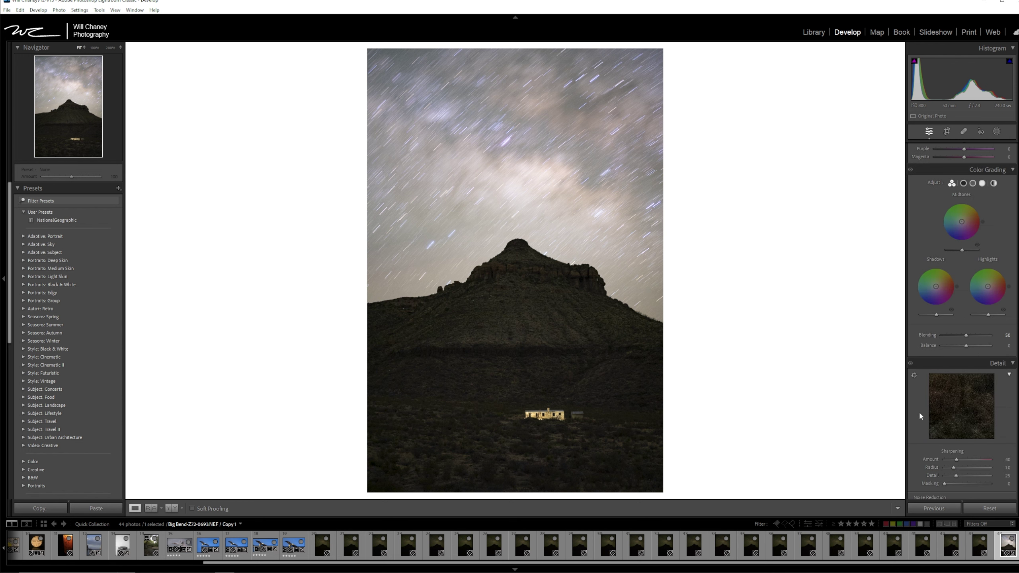
scroll(920, 416, down, 4)
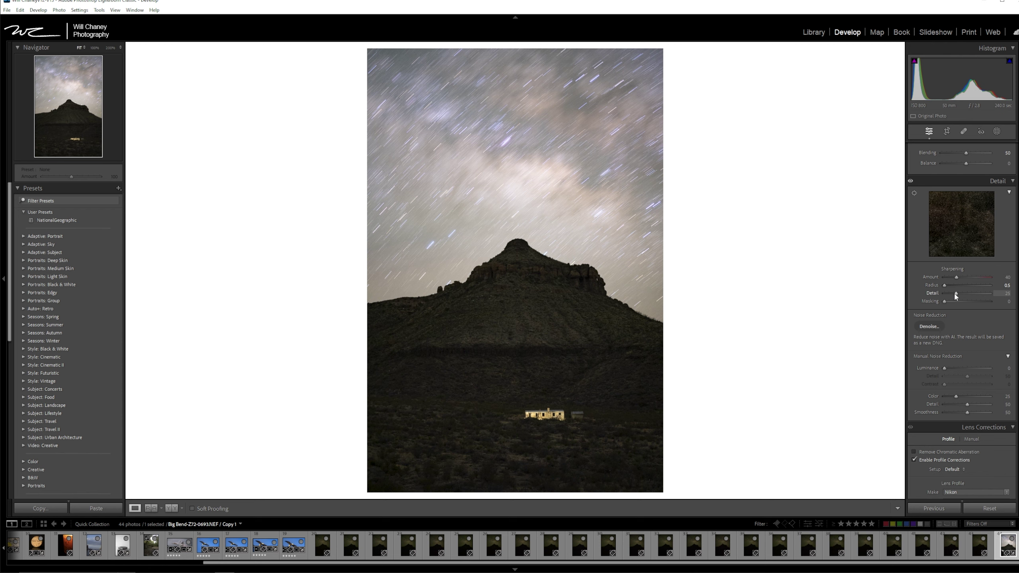
drag(955, 293, 971, 294)
drag(951, 368, 960, 368)
drag(960, 371, 962, 371)
click(525, 353)
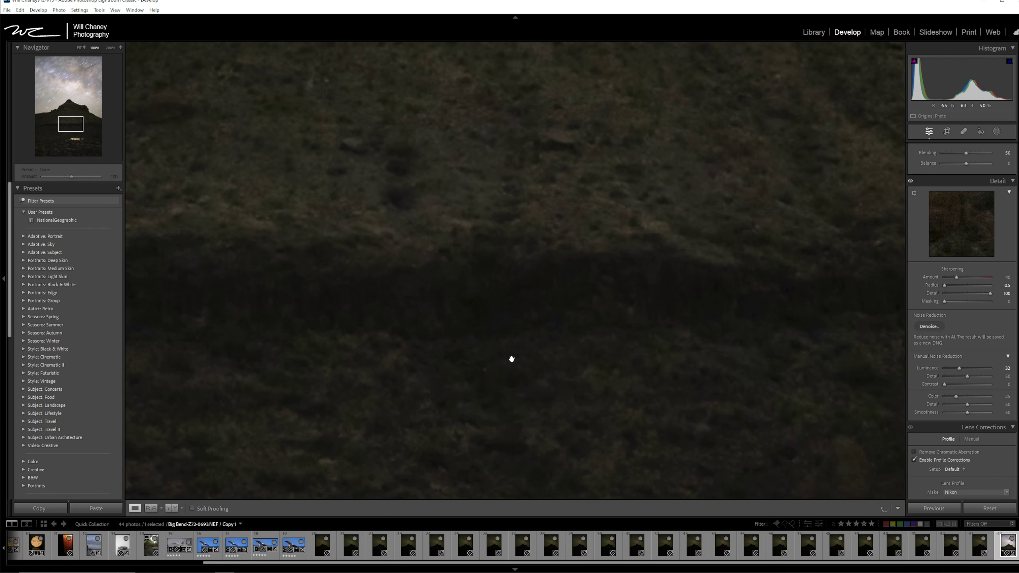
drag(512, 356, 405, 412)
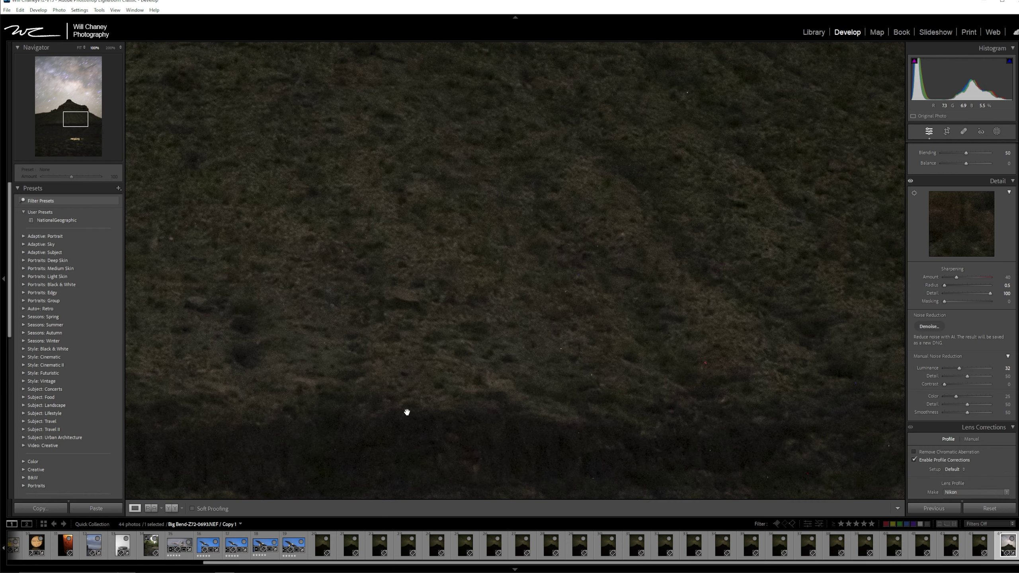
drag(375, 326, 492, 255)
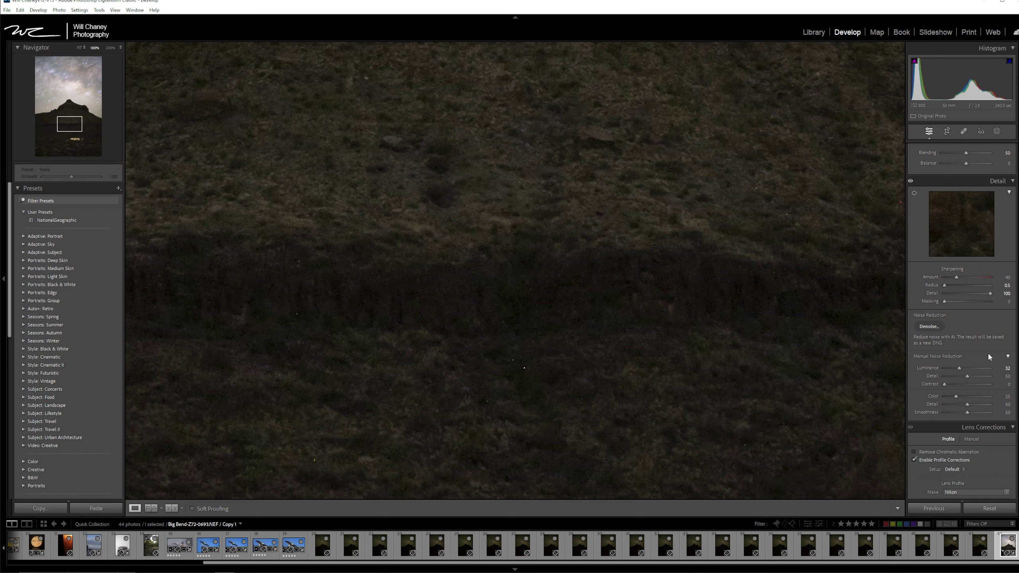
scroll(988, 357, down, 3)
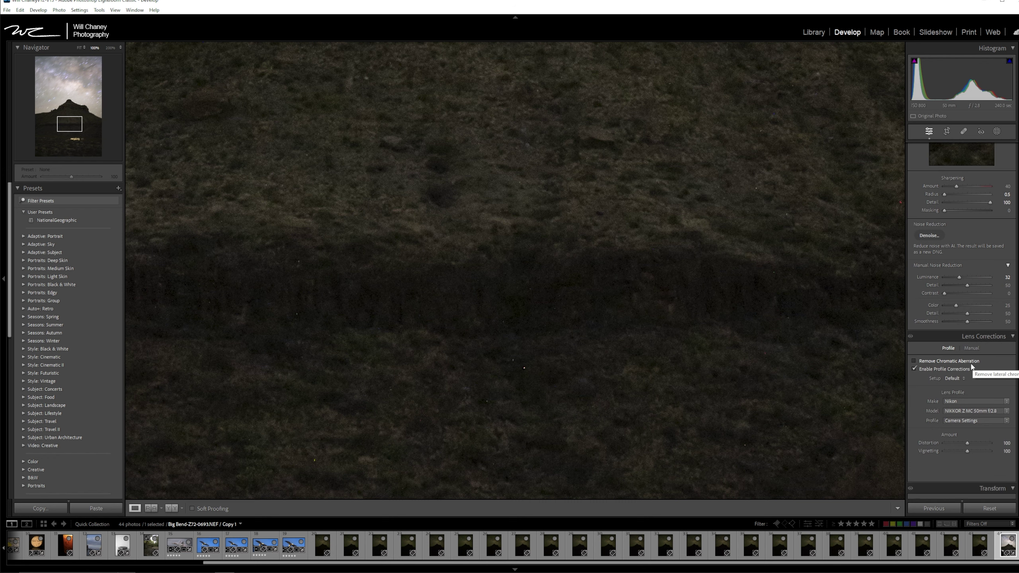
click(566, 369)
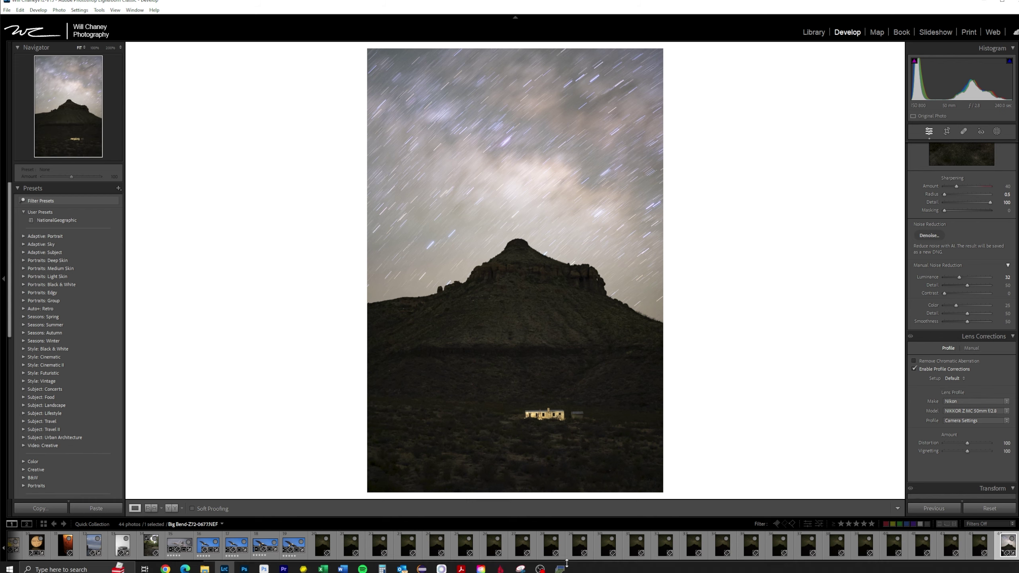
- Switch to Sequator and browse for star images in the 04 Big Bend folder inside WC-2022
click(560, 569)
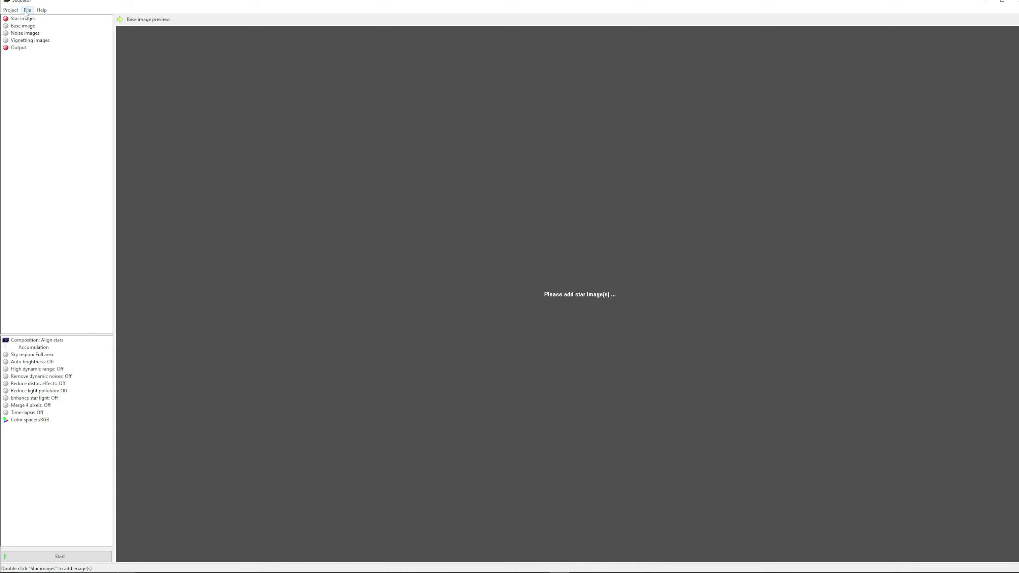
click(20, 20)
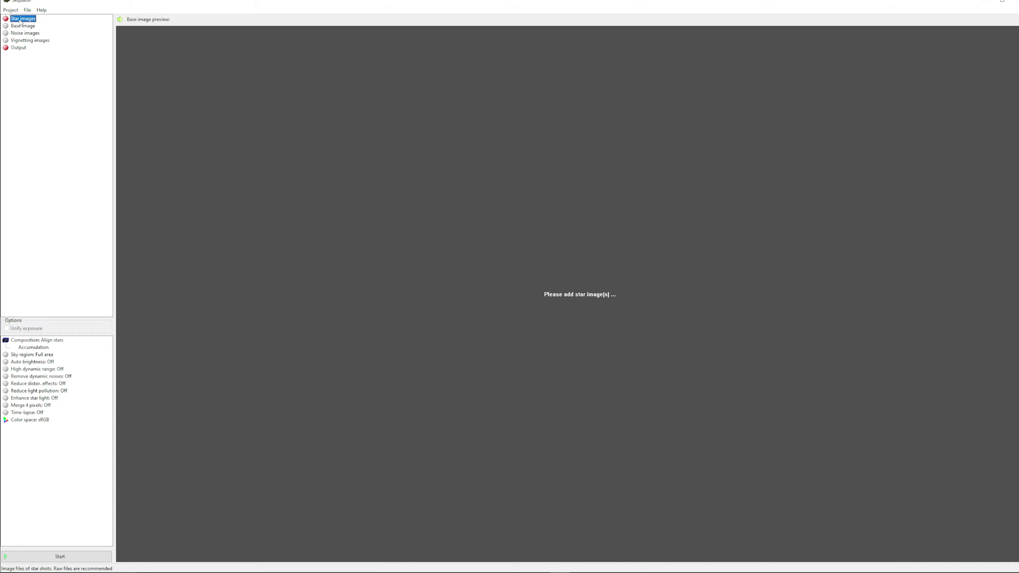
double_click(20, 20)
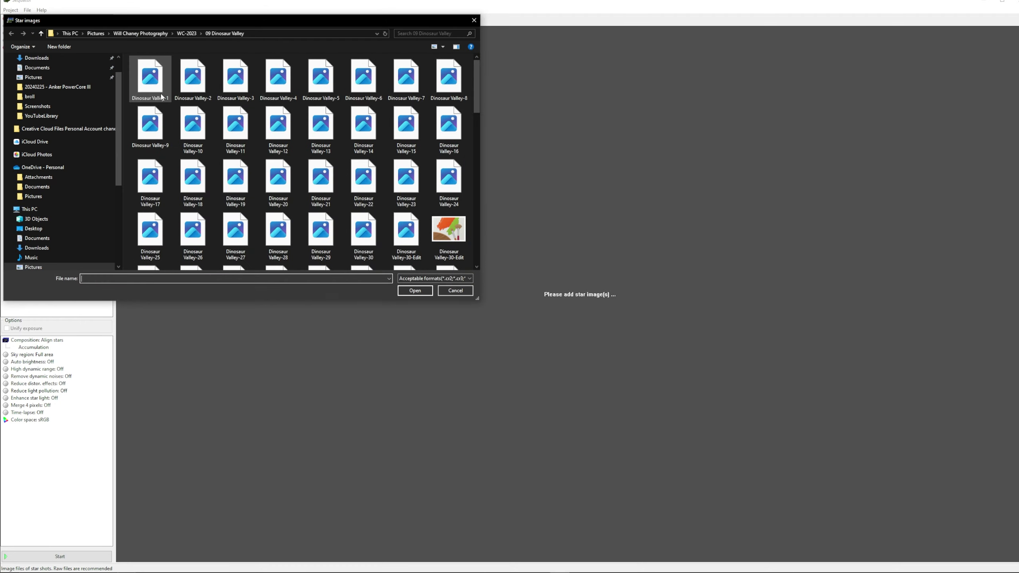
click(141, 33)
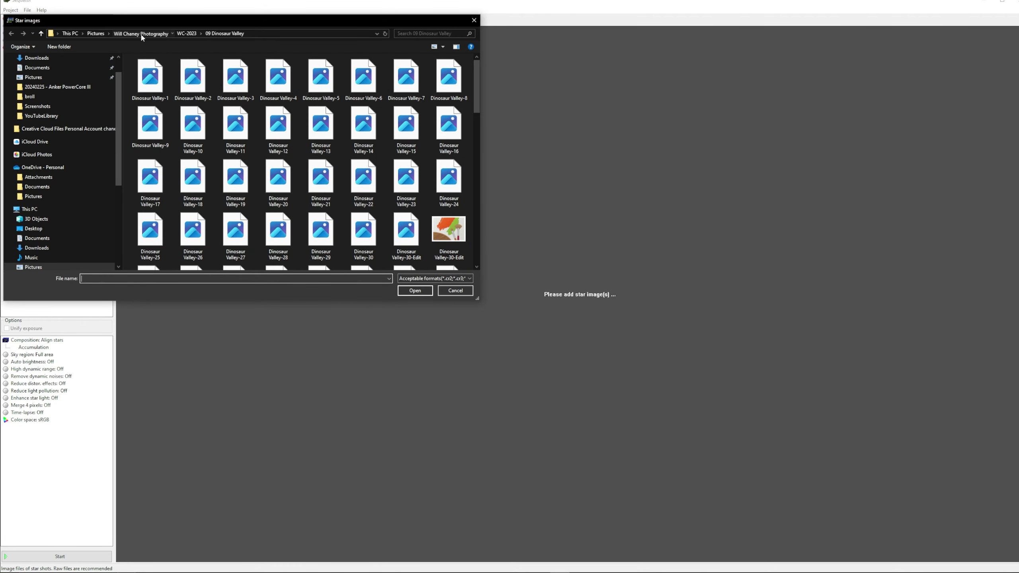
double_click(204, 137)
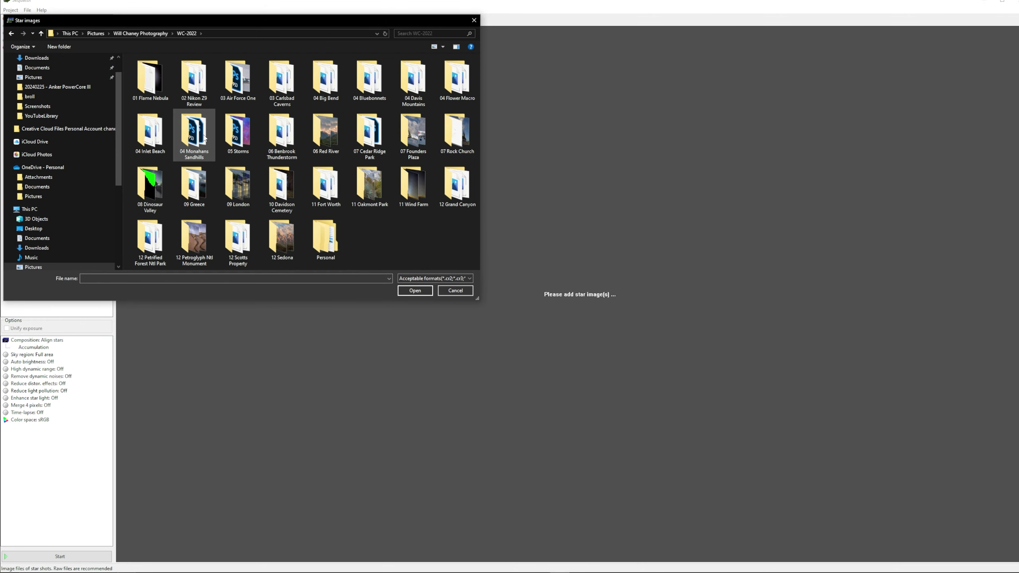
double_click(323, 81)
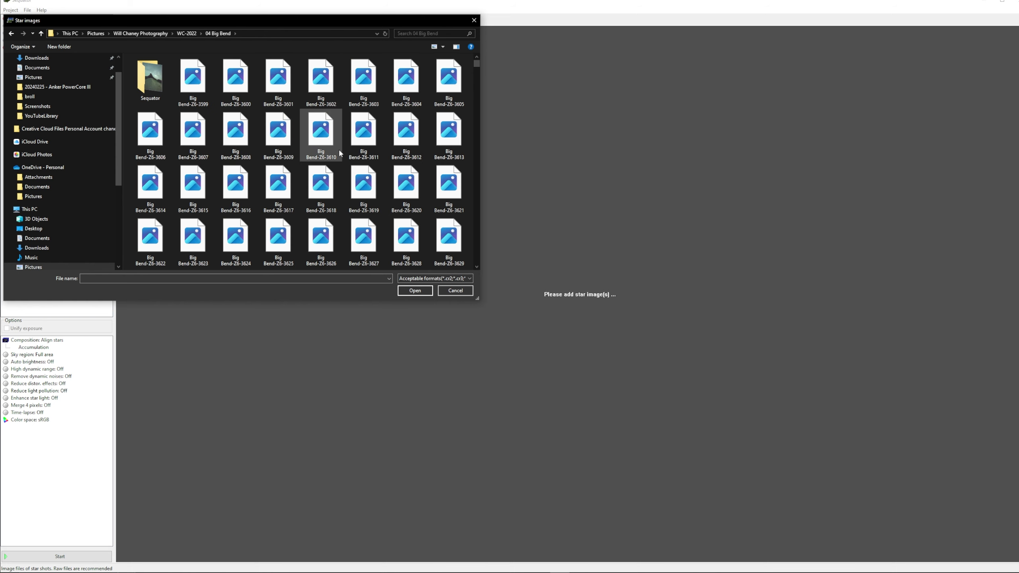
- Add the frames Big Bend-Z72-0668 through Big Bend-Z72-0691 as the star images
scroll(340, 149, down, 10)
scroll(344, 152, down, 5)
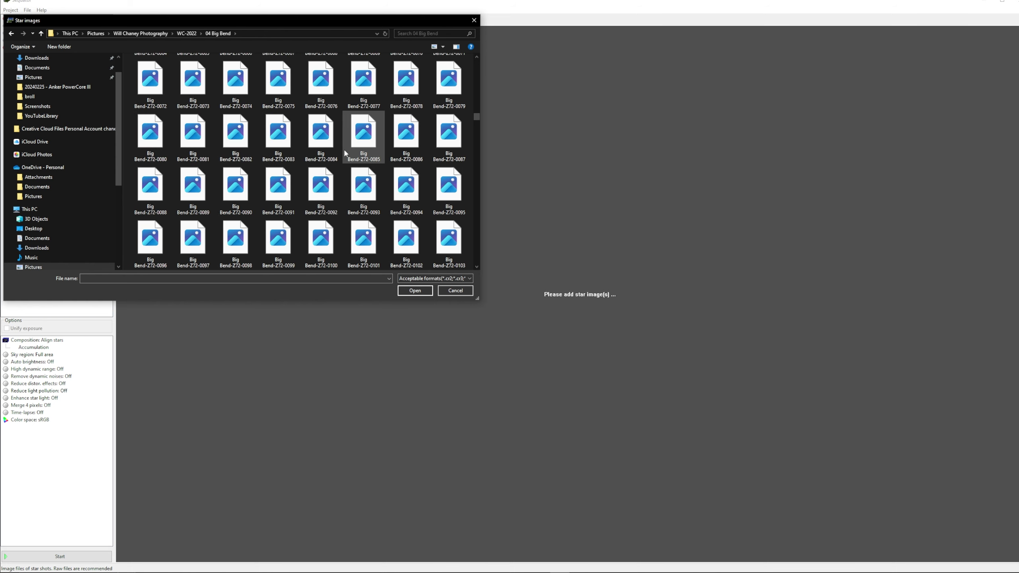
scroll(345, 153, down, 20)
scroll(348, 156, down, 20)
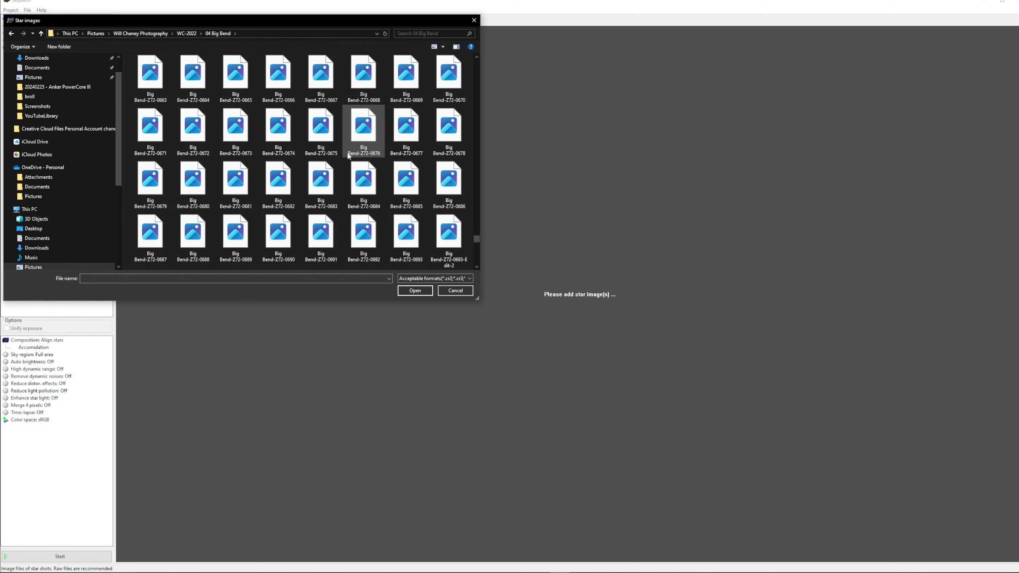
click(363, 74)
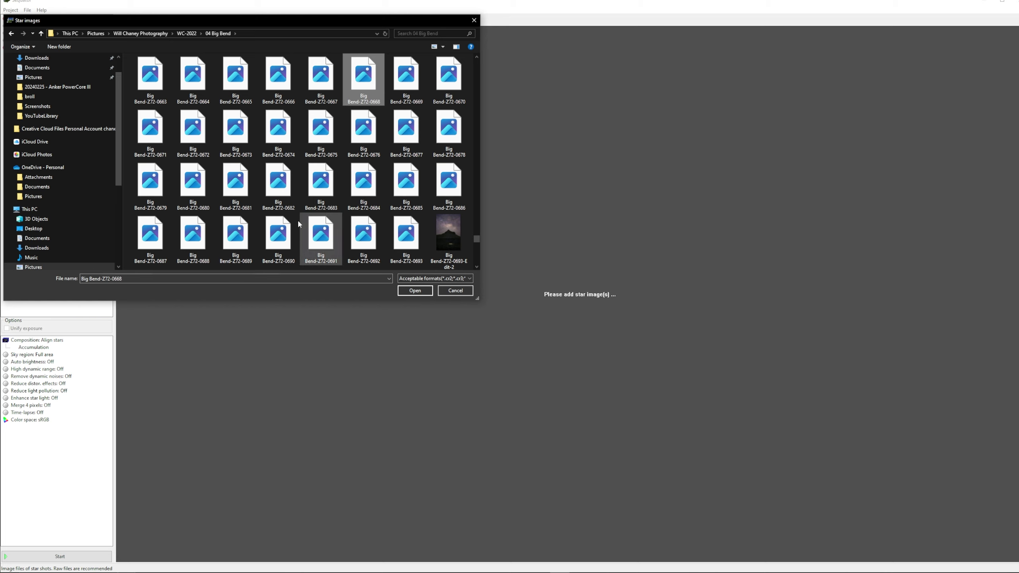
shift+click(319, 239)
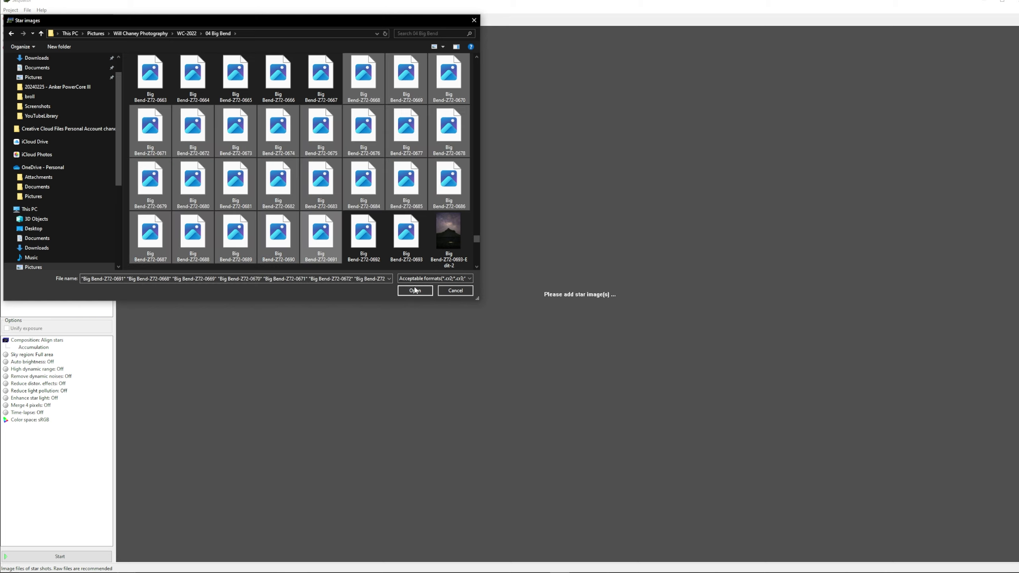
click(415, 289)
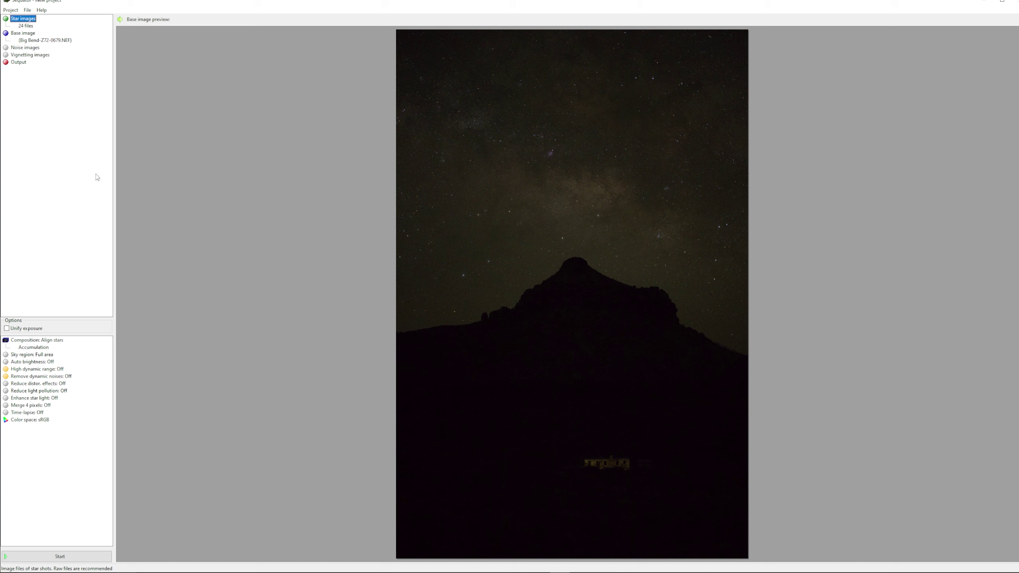
- Set the star alignment composition to Freeze ground
click(36, 348)
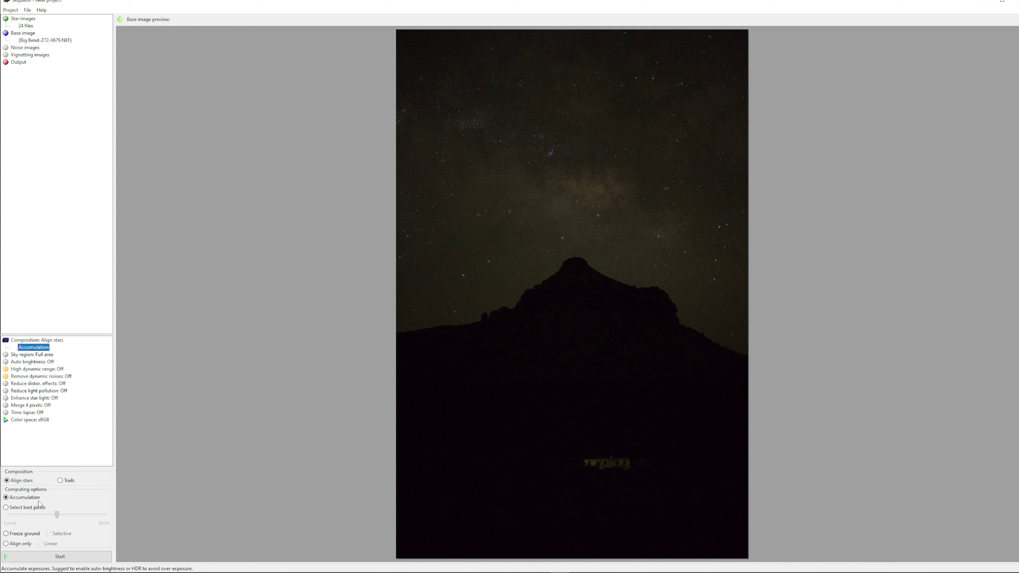
click(6, 534)
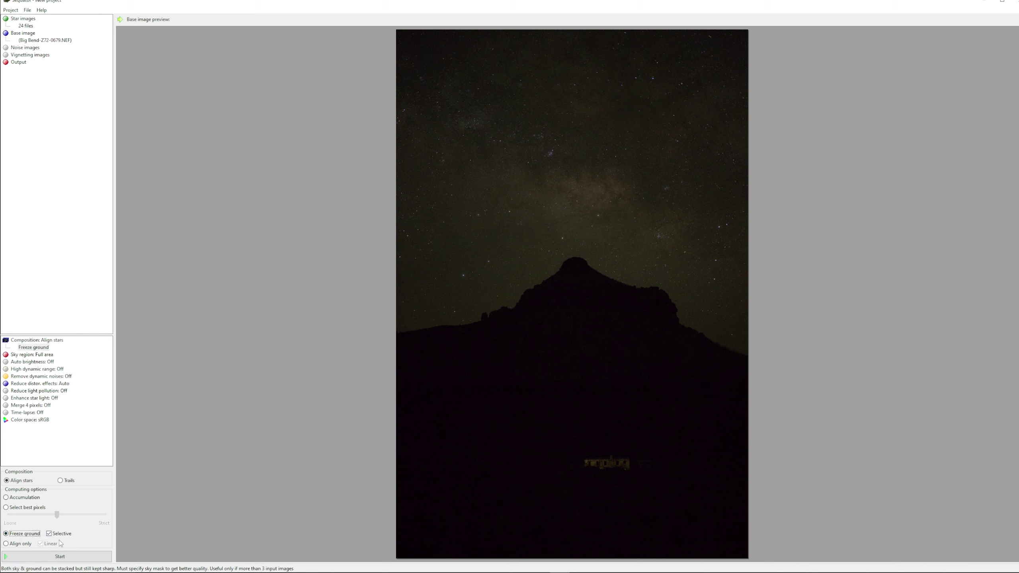
- Paint the sky above the mountain ridge as an irregular-mask sky region and turn on Auto brightness
click(24, 355)
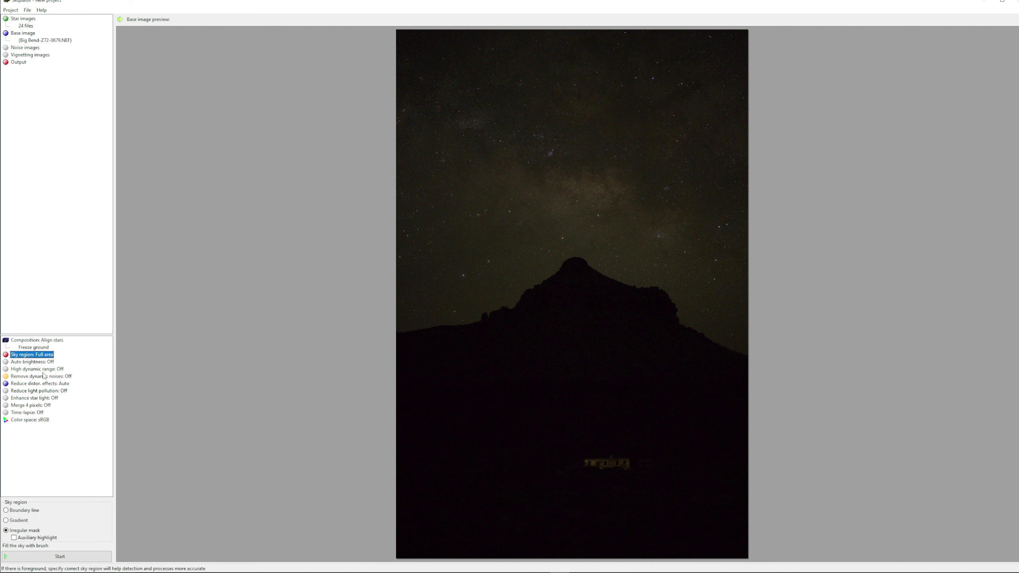
mouse_move(699, 64)
mouse_down()
mouse_move(748, 54)
mouse_move(523, 57)
mouse_move(343, 43)
mouse_up()
drag(742, 68, 353, 102)
drag(813, 144, 371, 164)
mouse_move(509, 161)
mouse_down()
mouse_move(643, 177)
mouse_move(731, 221)
mouse_move(734, 291)
mouse_move(752, 315)
mouse_move(712, 296)
mouse_move(715, 277)
mouse_move(678, 246)
mouse_move(635, 247)
mouse_move(591, 217)
mouse_move(554, 217)
mouse_move(459, 284)
mouse_move(404, 290)
mouse_move(423, 202)
mouse_move(494, 206)
mouse_up()
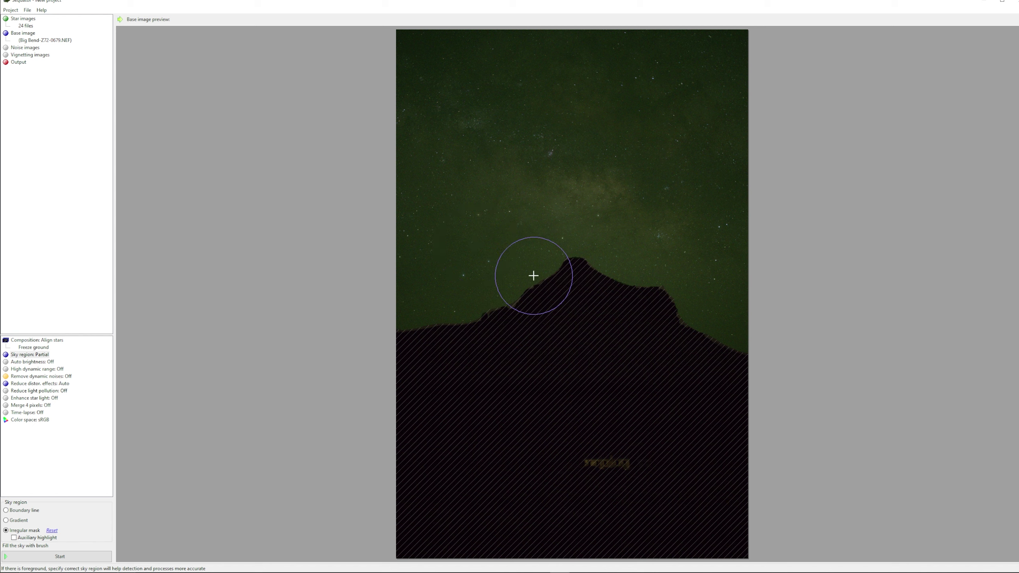
scroll(512, 280, down, 5)
mouse_move(485, 265)
mouse_down()
mouse_move(507, 252)
mouse_move(487, 260)
mouse_move(496, 246)
mouse_up()
scroll(507, 251, up, 5)
click(32, 355)
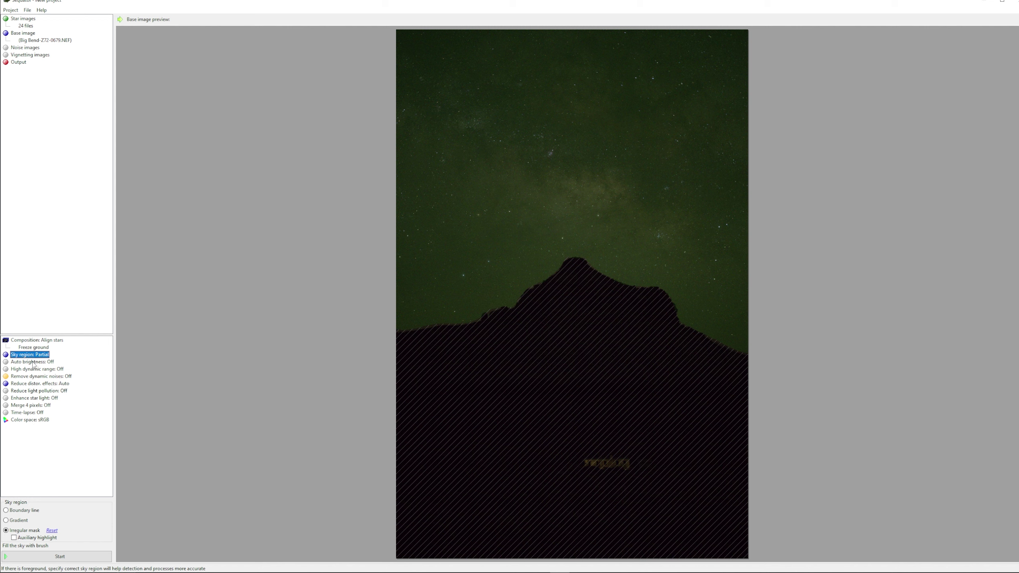
click(33, 362)
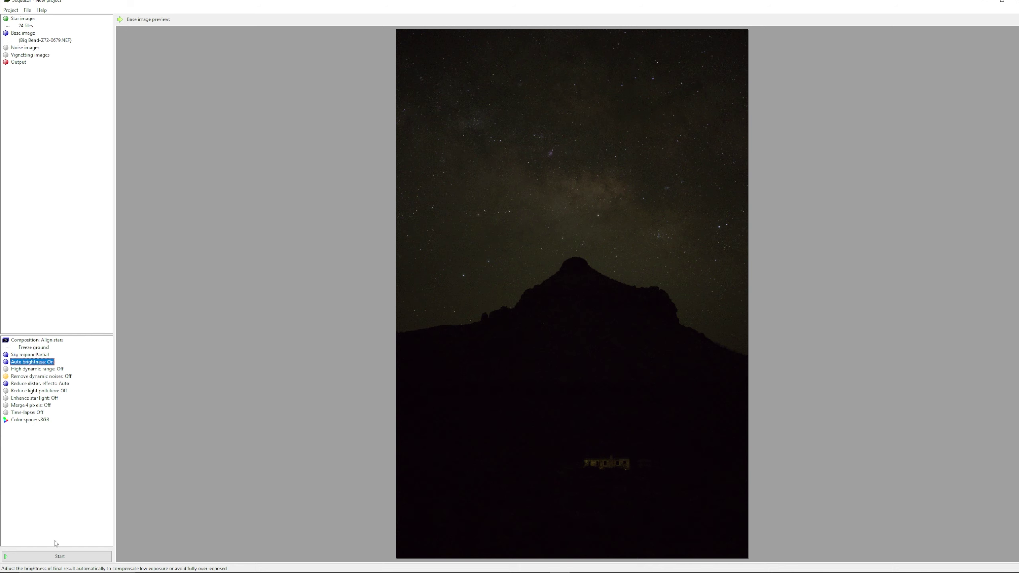
- Set up the output location by creating a folder named VideoEdit inside the Sequator folder and opening it
click(18, 61)
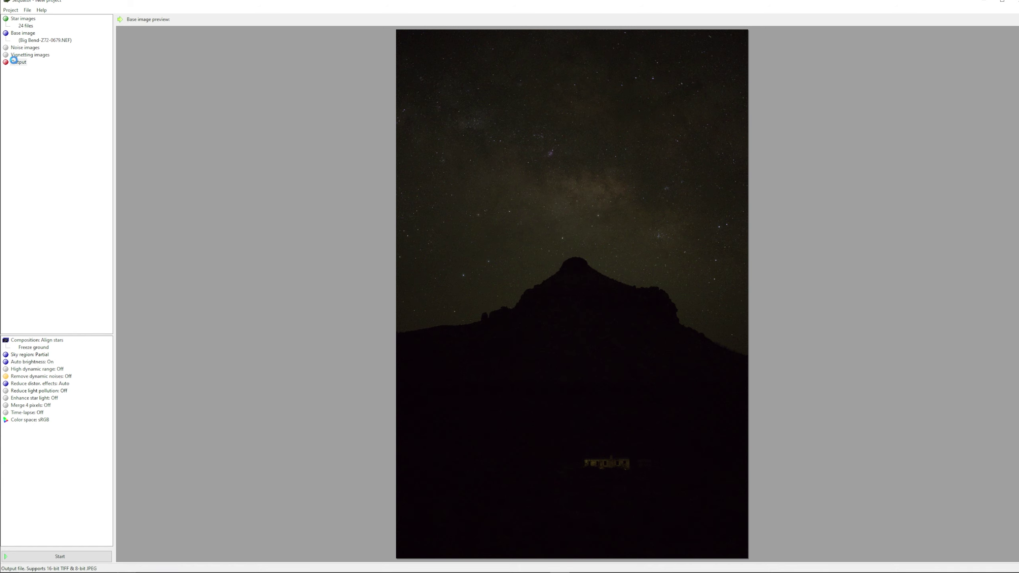
right_click(315, 184)
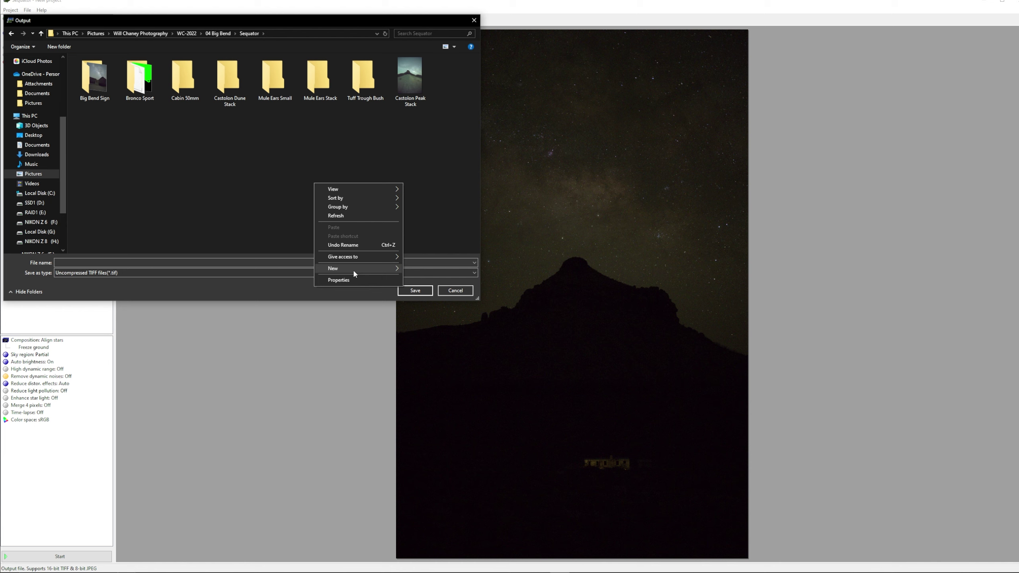
mouse_move(353, 270)
click(421, 269)
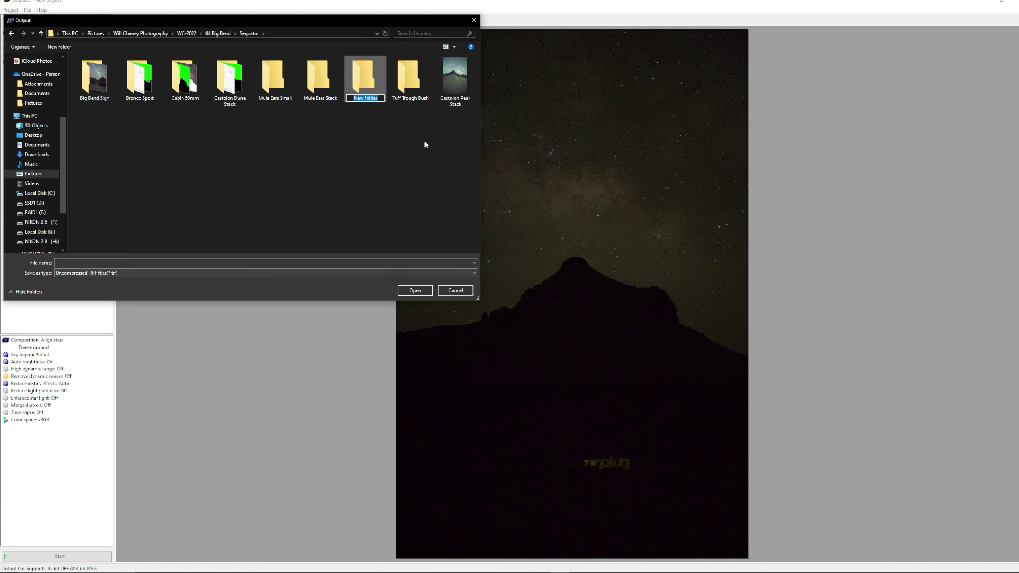
text(VideoEdit)
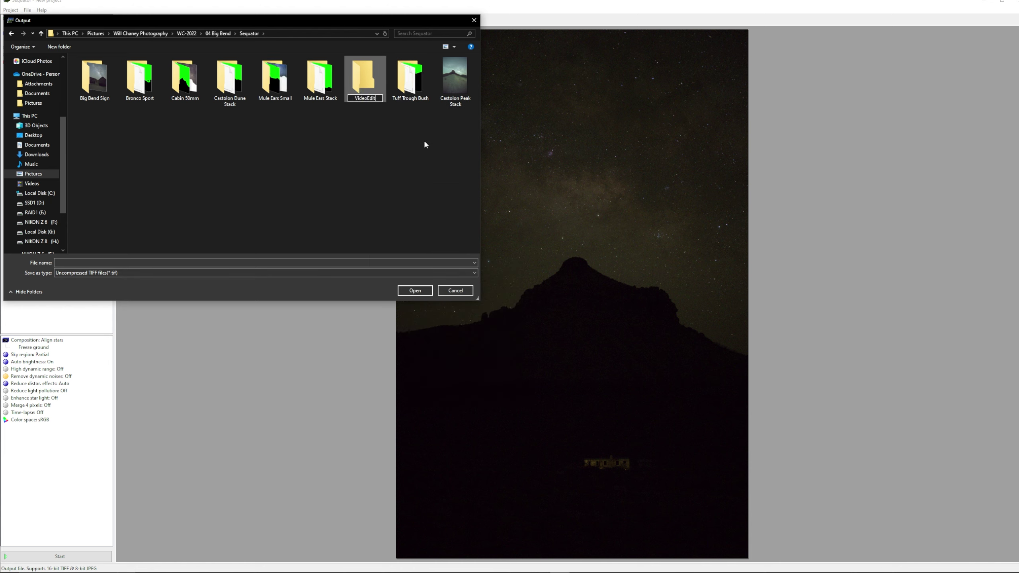
key(Return)
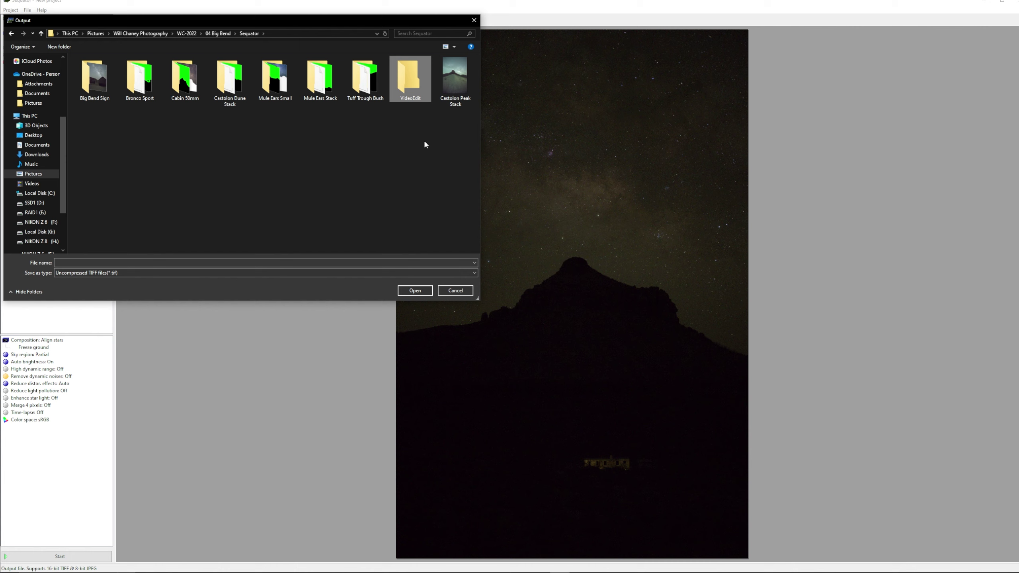
double_click(403, 87)
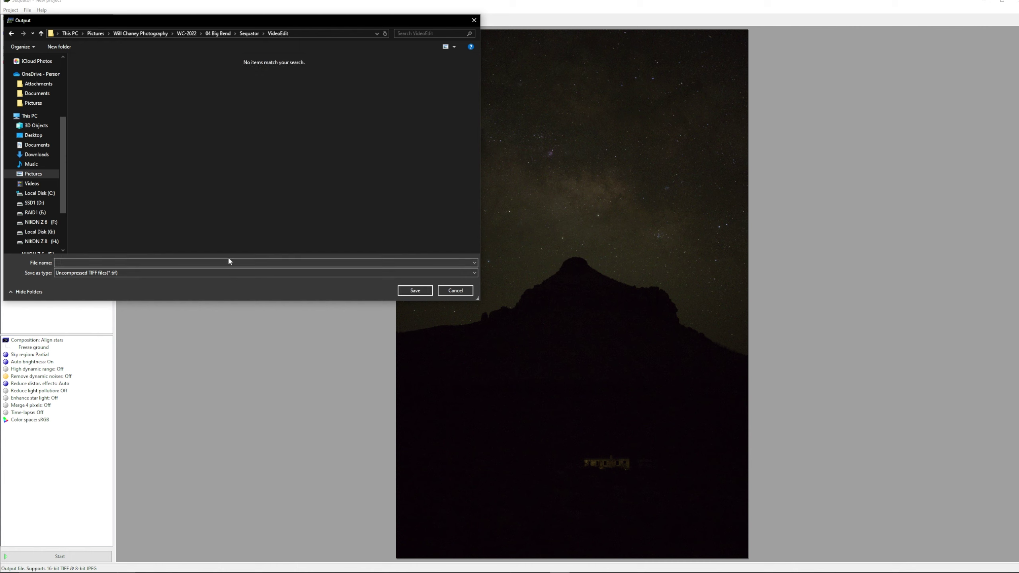
- Name the output file VideoEdit and save it as an uncompressed TIFF
click(190, 261)
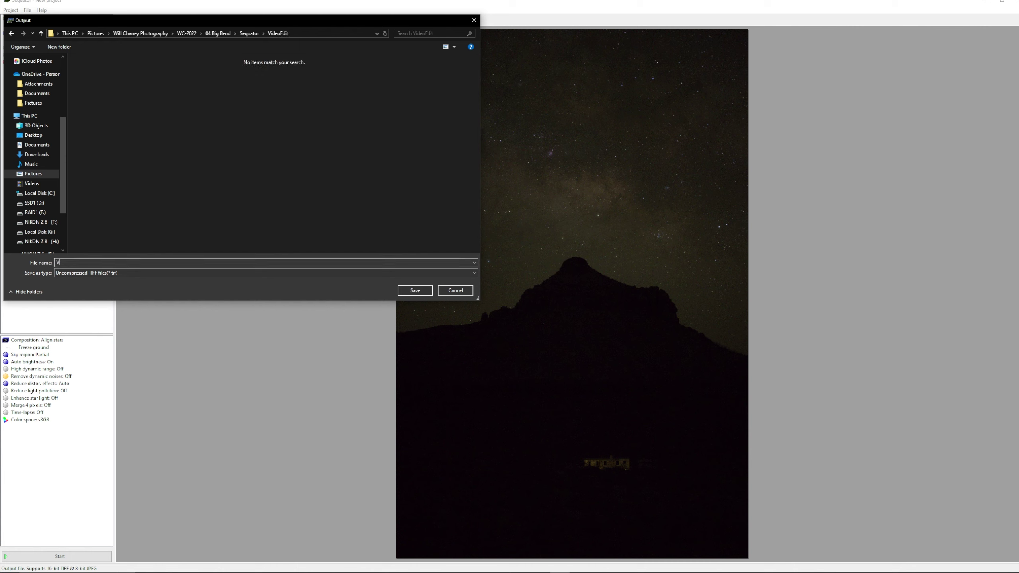
text(VideoEdit)
key(Return)
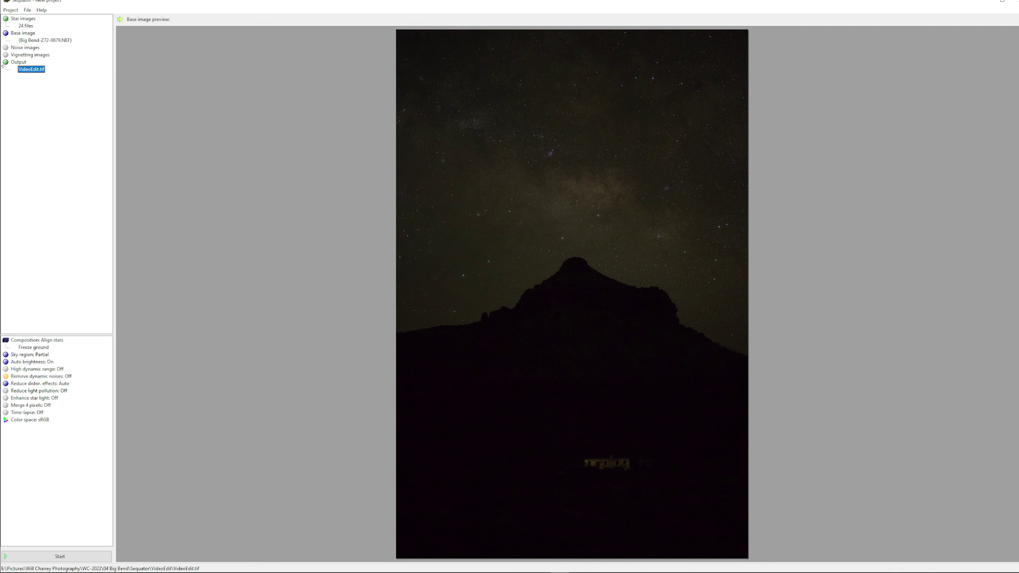
- Run the stacking of the star images and close the processing report
click(63, 561)
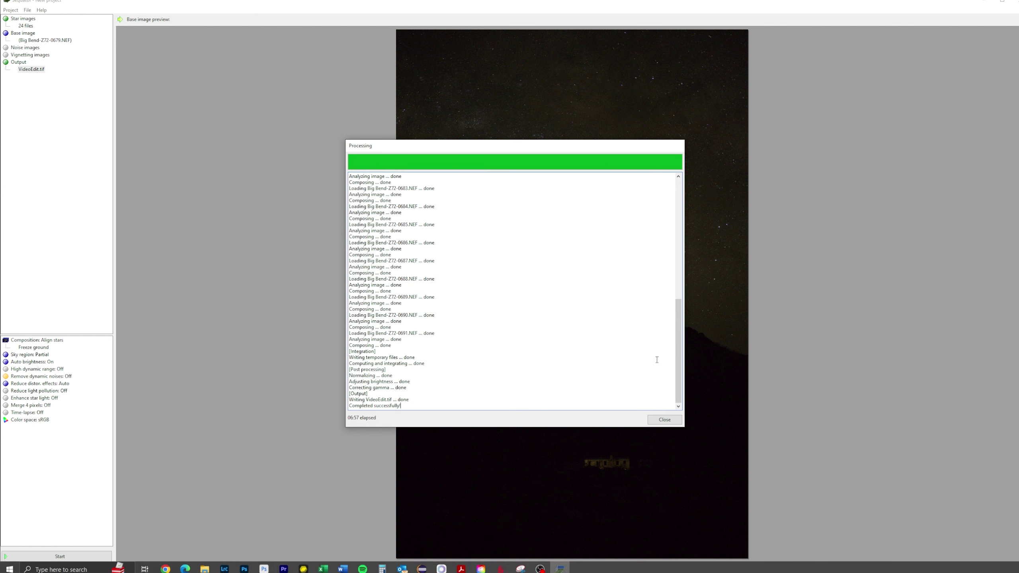
click(662, 420)
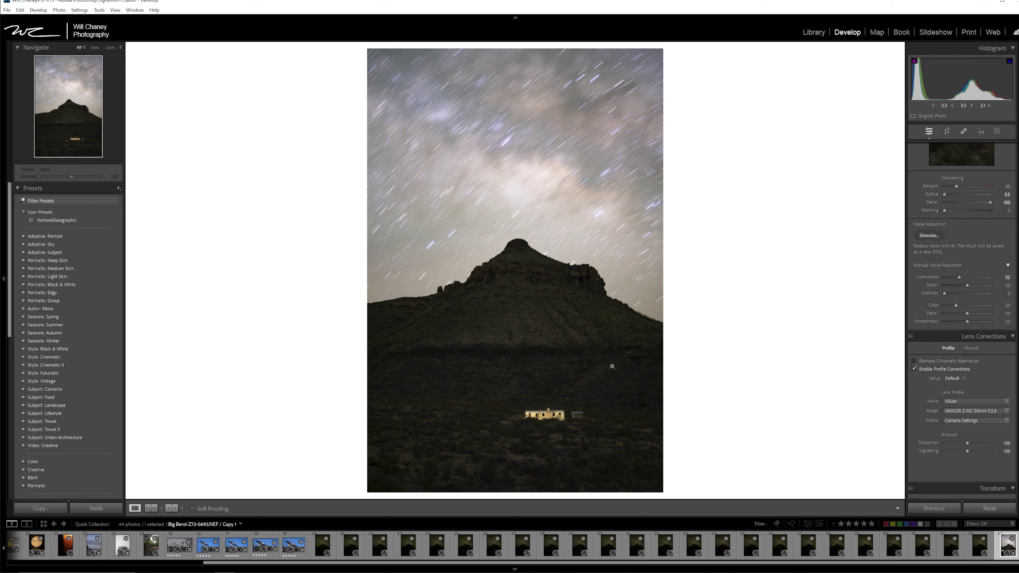
- Open the developed foreground photo Big Bend-Z72-0693 from Lightroom Classic in Photoshop as a smart object
right_click(1004, 546)
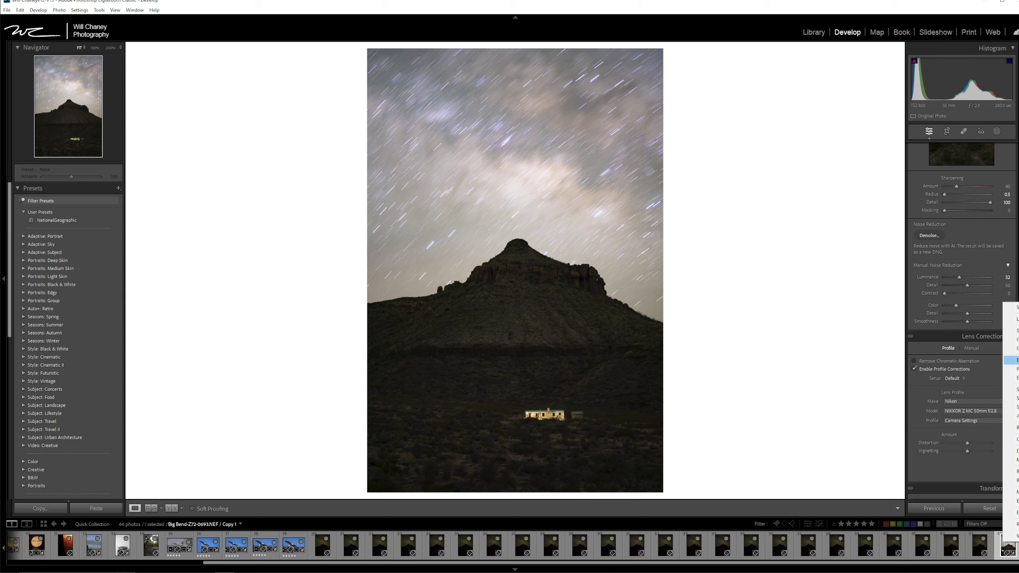
key(Escape)
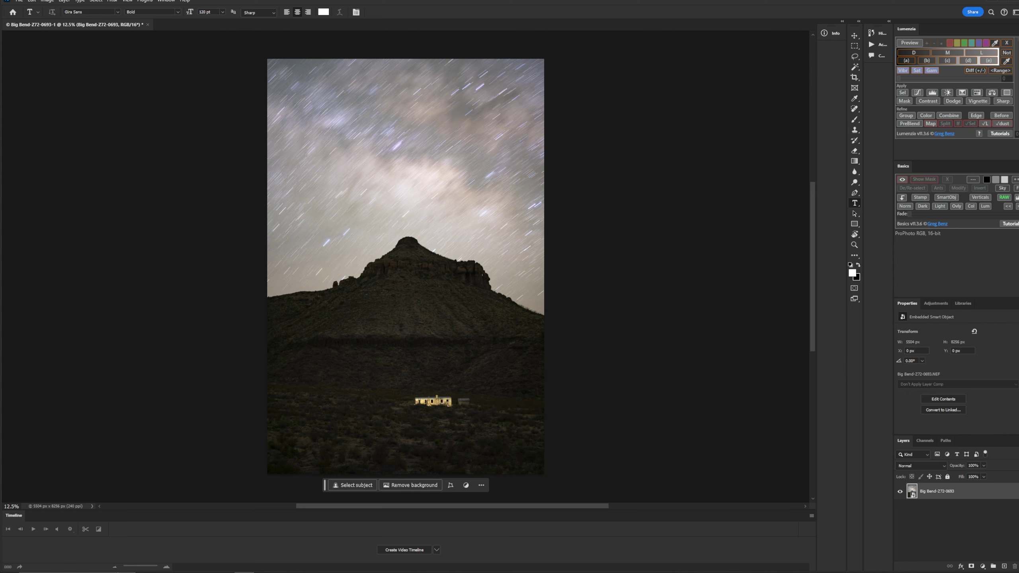
- Switch to File Explorer and open the VideoEdit folder inside the 04 Big Bend Sequator folder
mouse_move(120, 570)
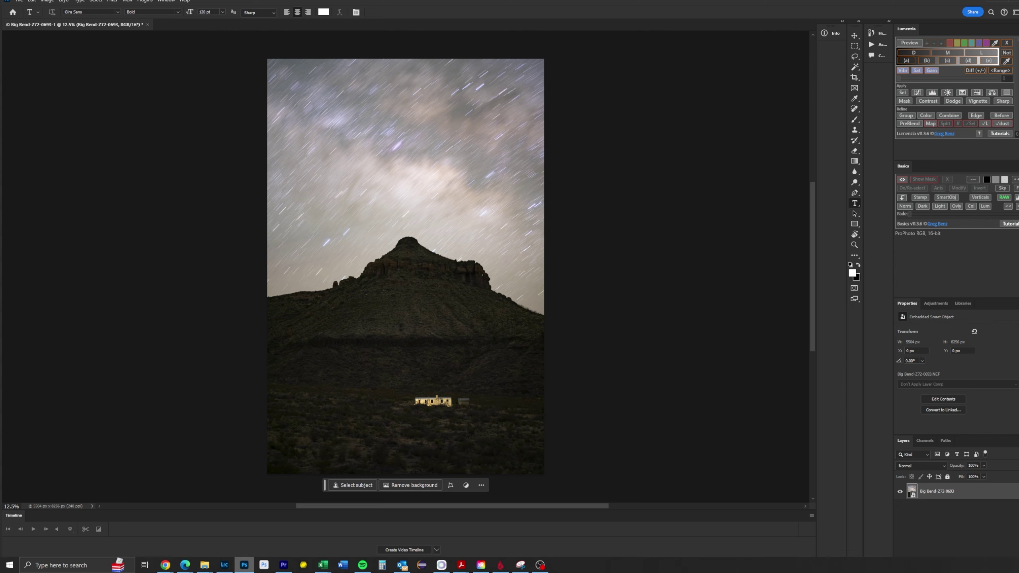
mouse_move(205, 565)
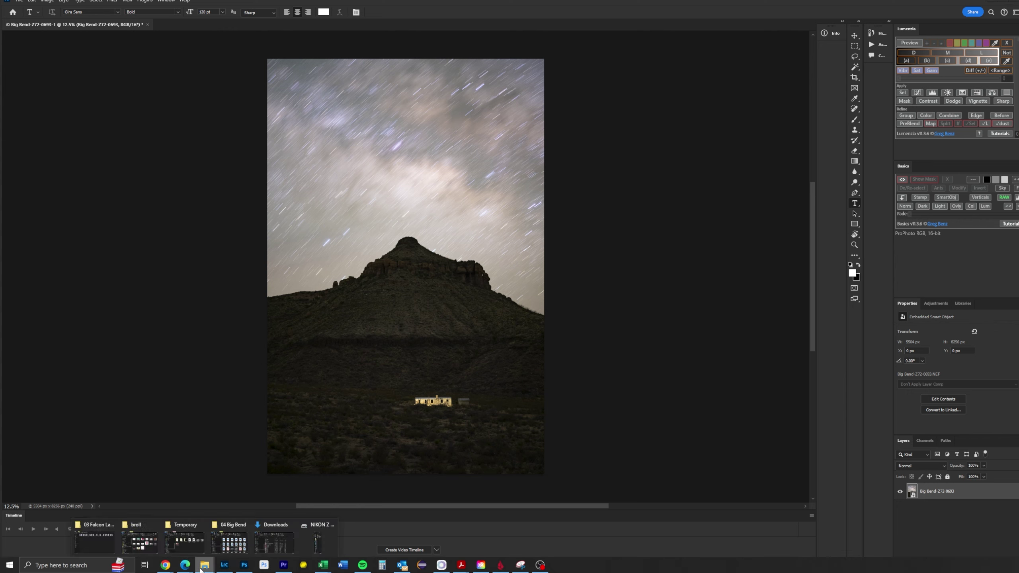
click(108, 544)
key(alt+Left)
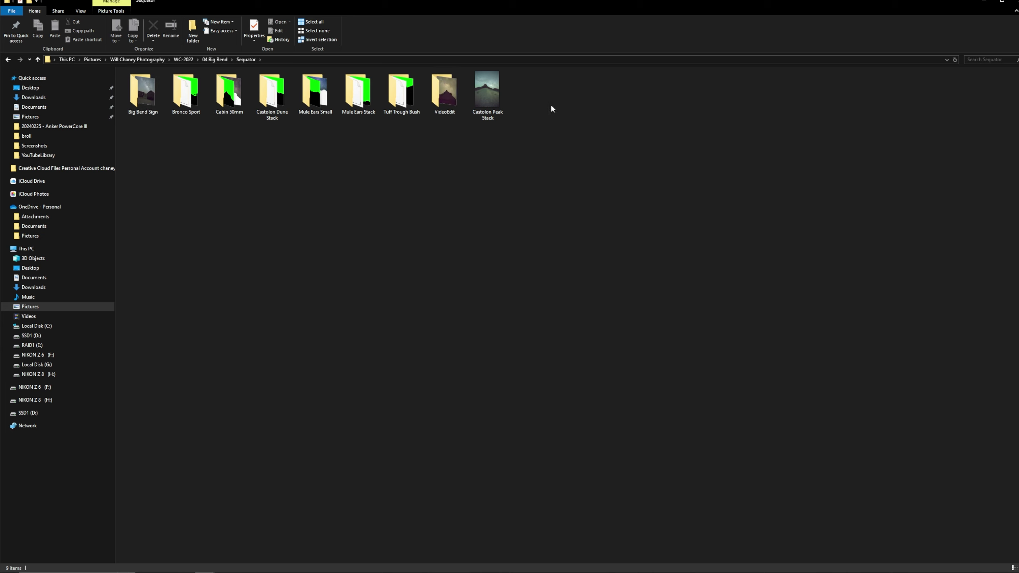
double_click(449, 103)
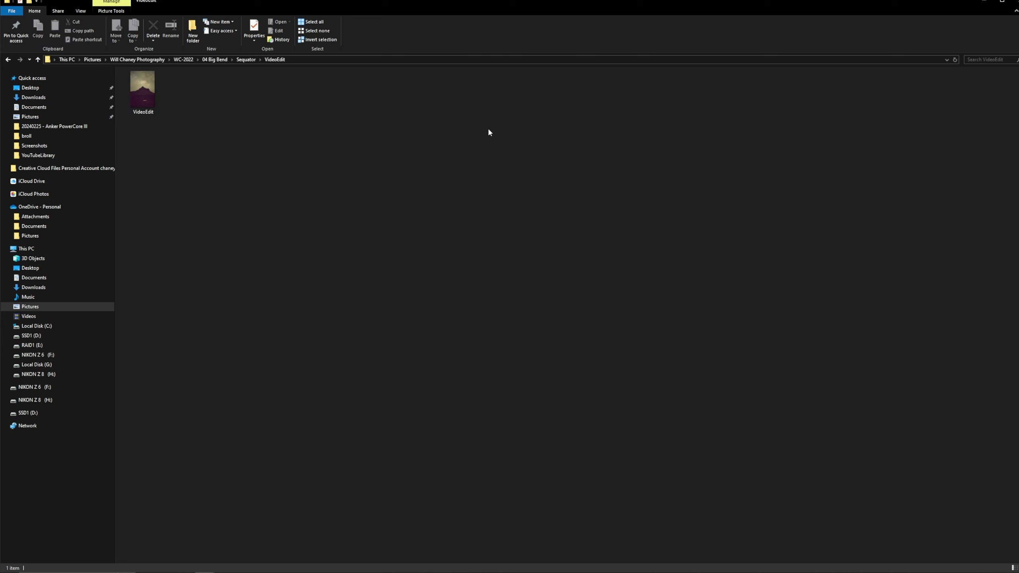
- Place the stacked VideoEdit image into the Photoshop document as a layer above the foreground photo
drag(377, 4, 558, 265)
click(586, 309)
drag(586, 309, 437, 171)
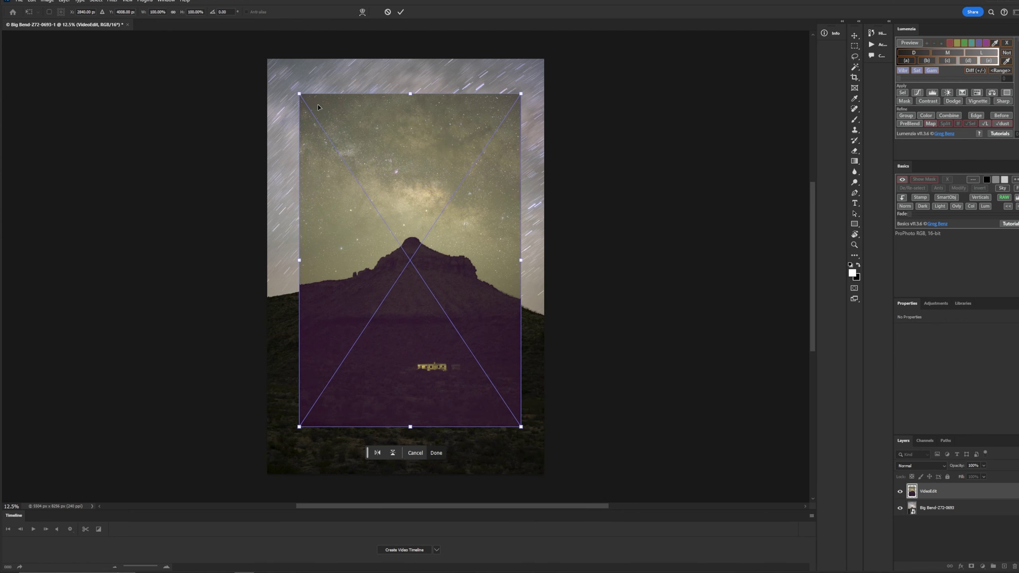
- Enlarge the placed VideoEdit image to about 122% and position it roughly over the foreground photo
drag(299, 93, 246, 58)
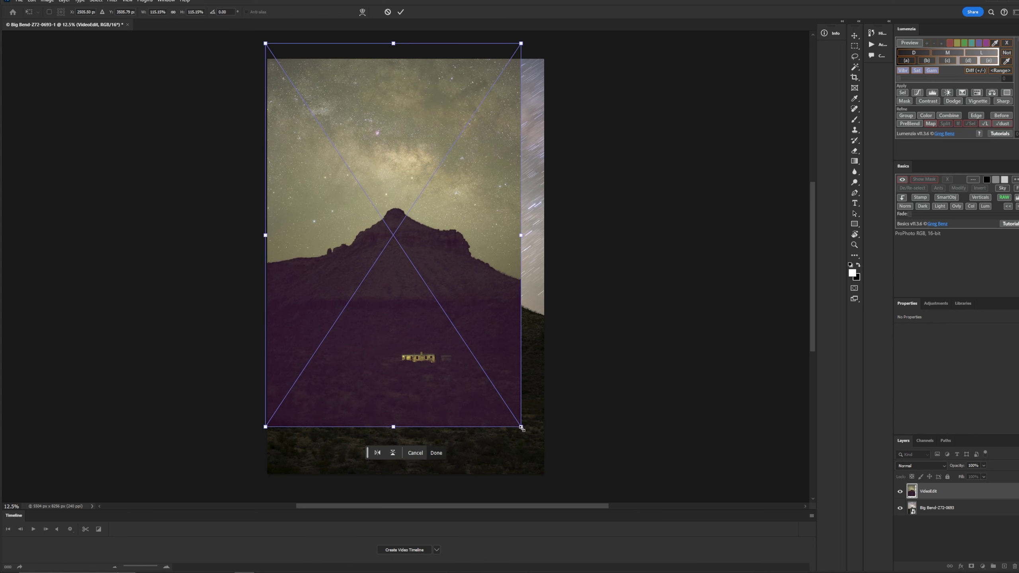
drag(522, 429, 525, 457)
mouse_move(418, 333)
mouse_down()
mouse_move(464, 373)
mouse_move(535, 345)
mouse_move(420, 353)
mouse_up()
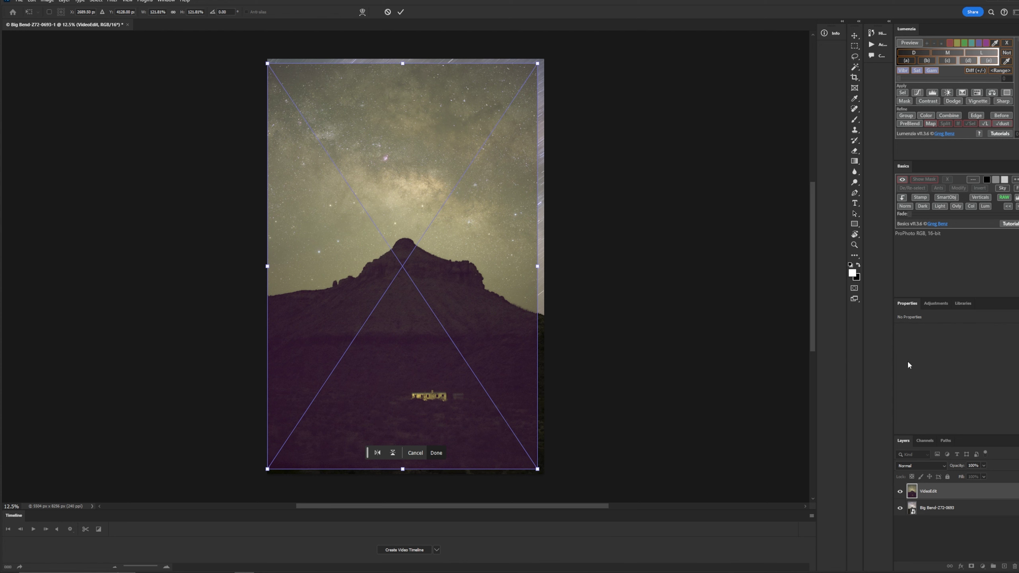
- Set the VideoEdit layer to Difference blending, then shift and stretch it to about 124.6% wide and 122.2% high to match the foreground ridge
click(919, 464)
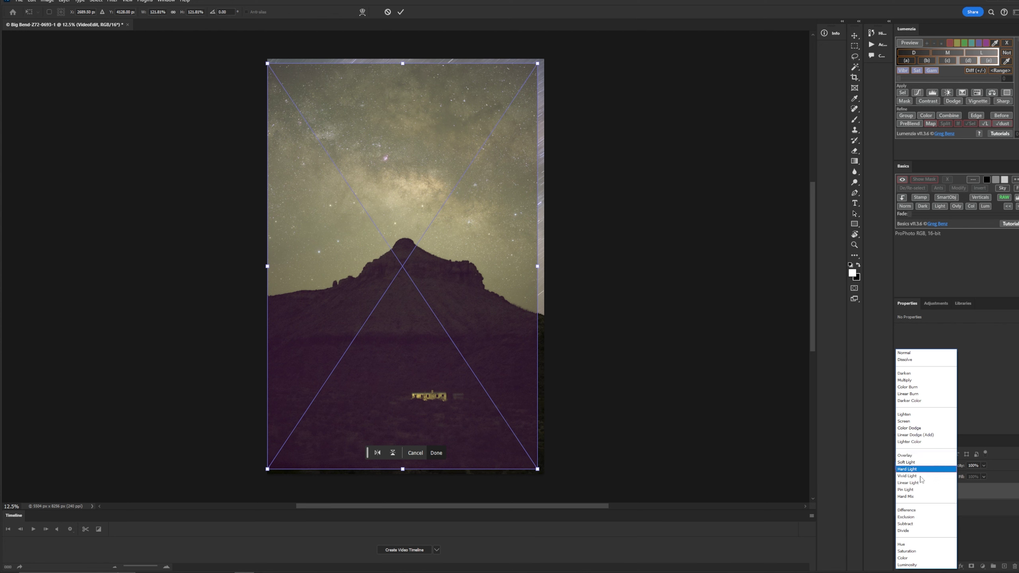
click(918, 509)
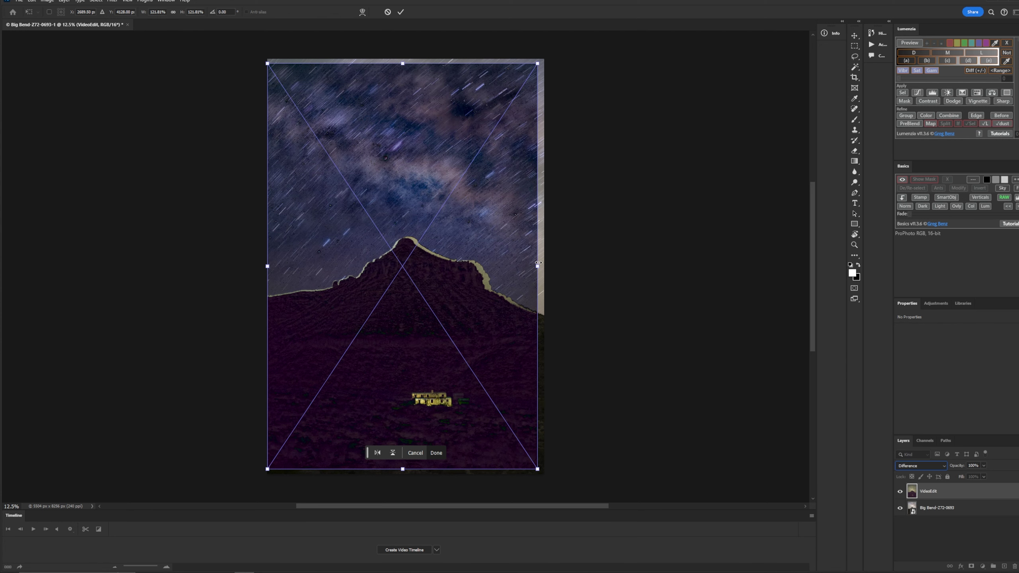
mouse_move(429, 291)
mouse_down()
mouse_move(440, 290)
mouse_move(420, 297)
mouse_move(431, 296)
mouse_up()
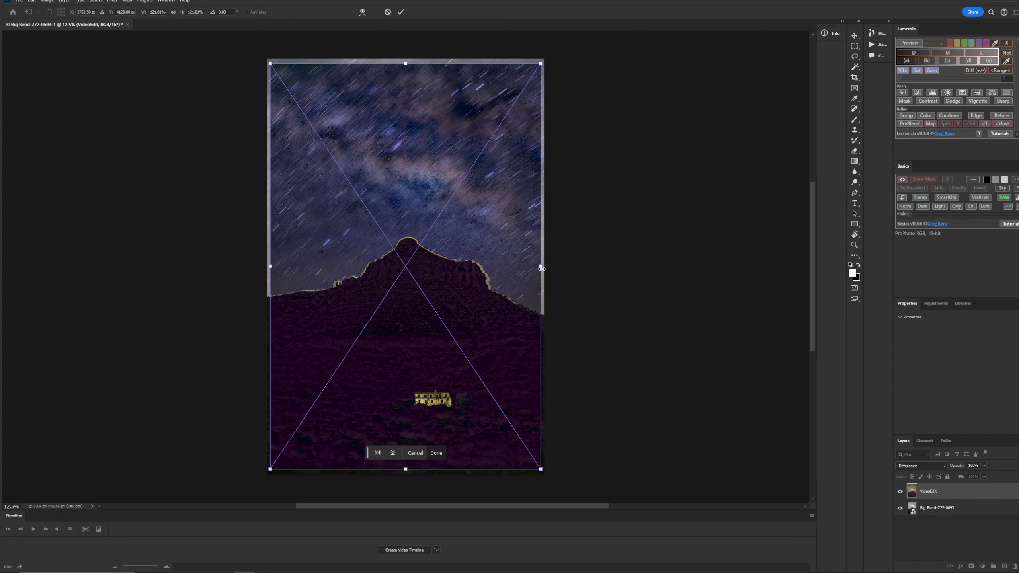
drag(541, 266, 544, 268)
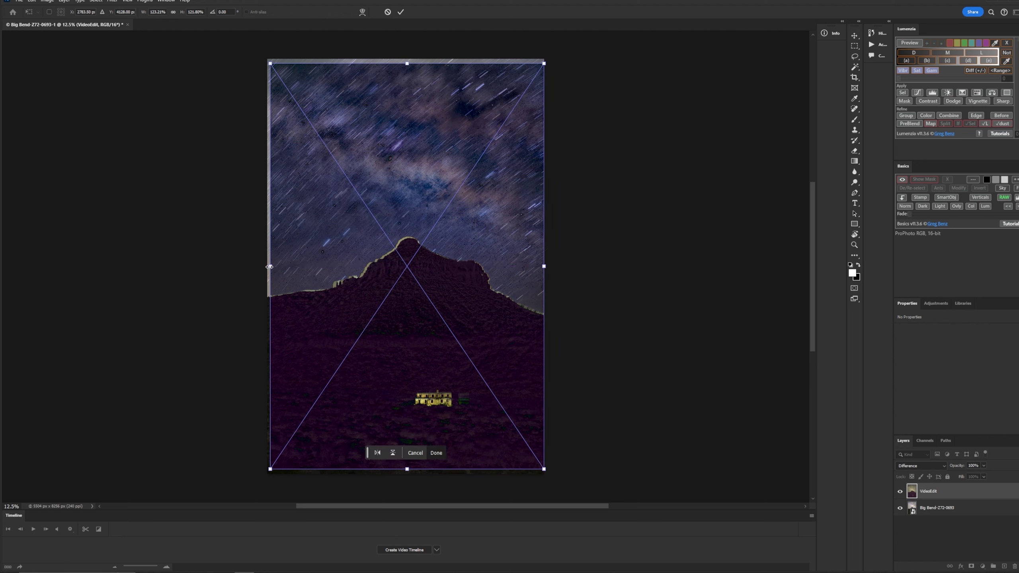
drag(268, 267, 266, 267)
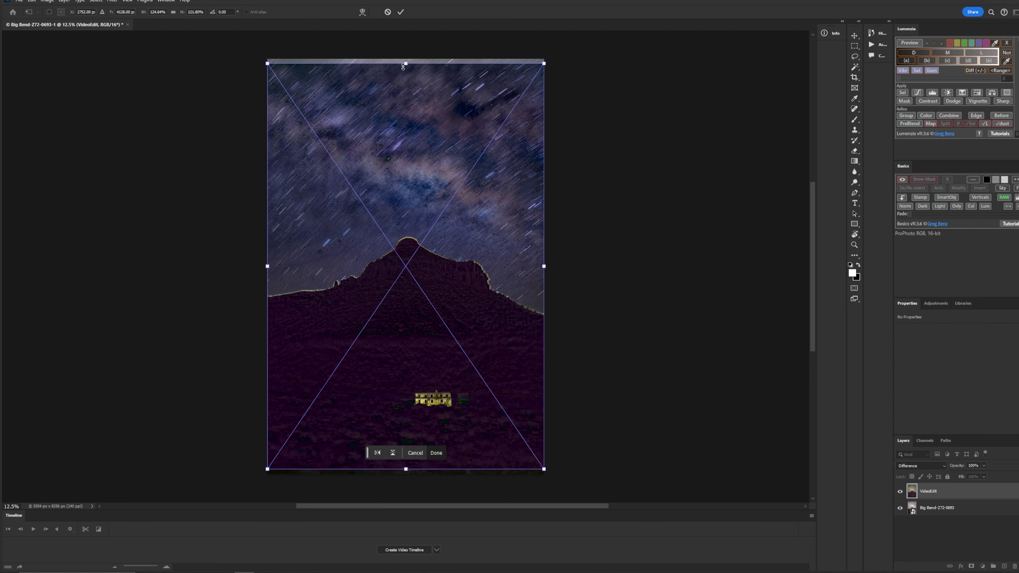
drag(407, 65, 406, 65)
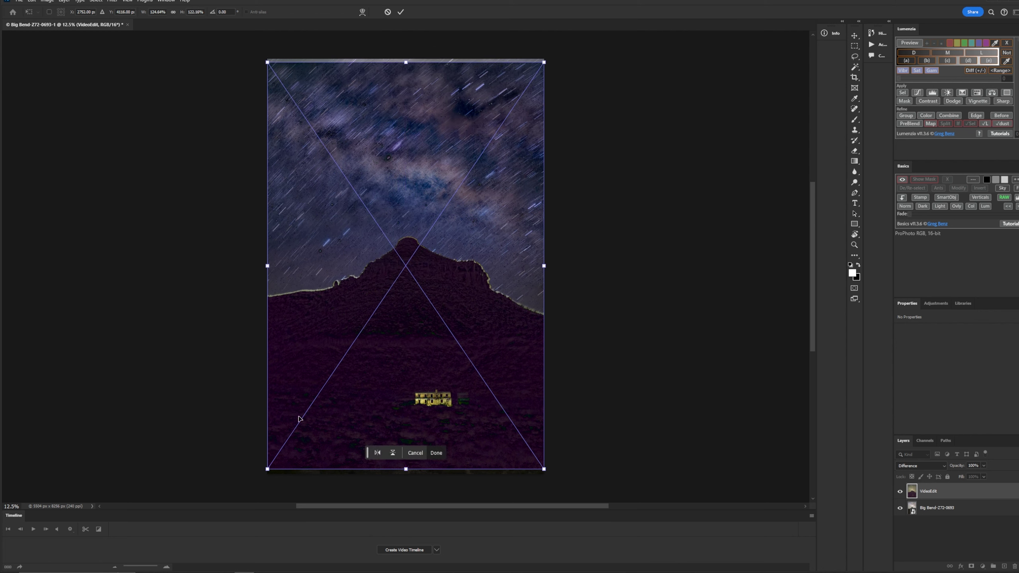
drag(403, 335, 403, 340)
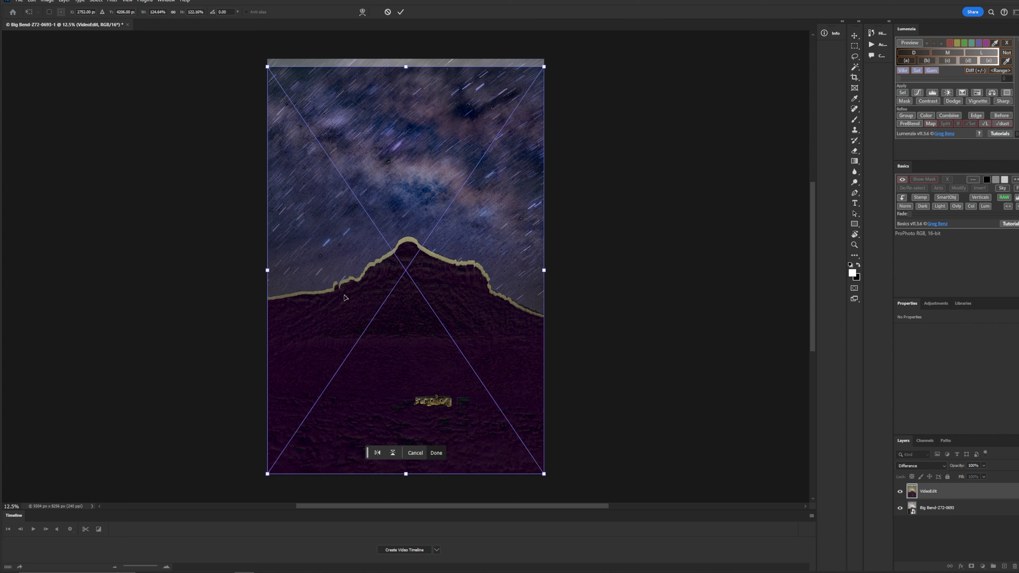
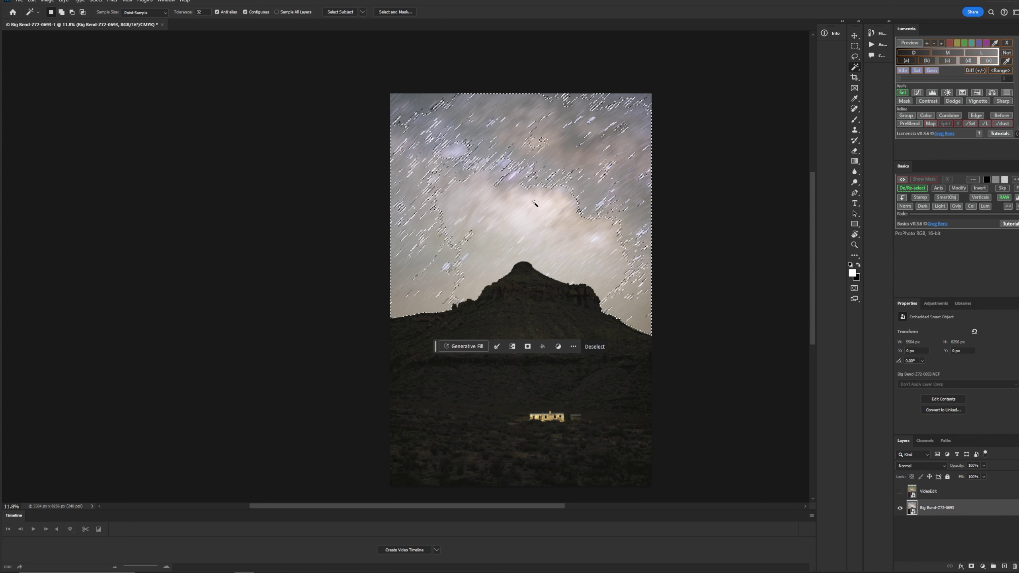
- Add the remaining unselected sky patches and star trails around the Milky Way core to the sky selection with the Magic Wand
shift+click(526, 213)
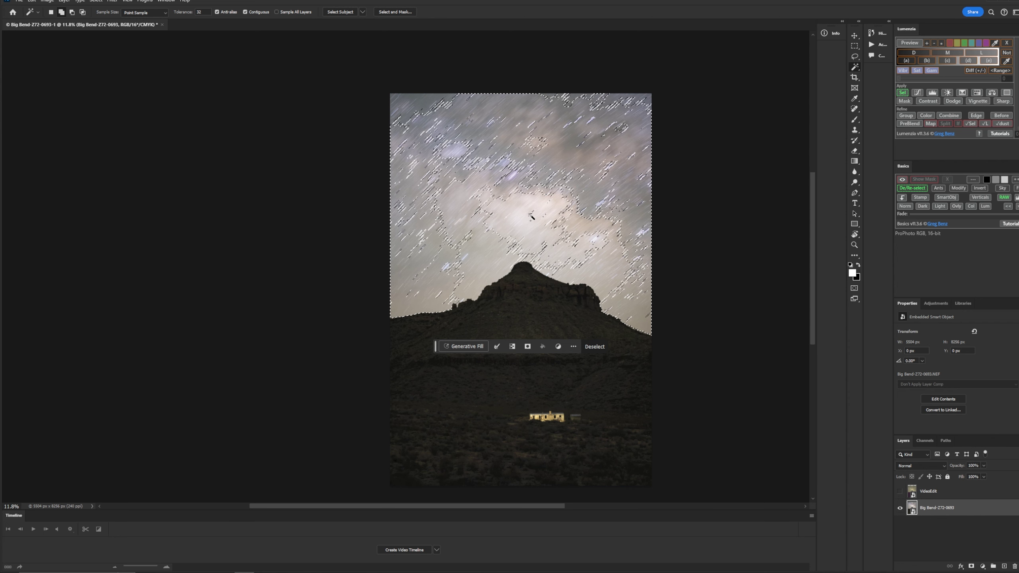
shift+click(476, 218)
shift+click(455, 221)
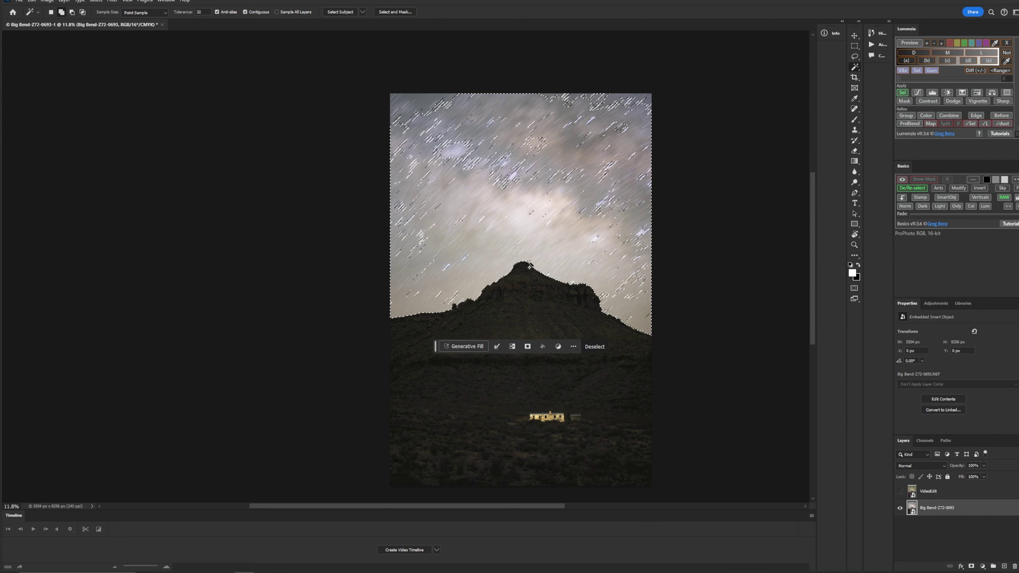
shift+click(633, 303)
shift+click(603, 205)
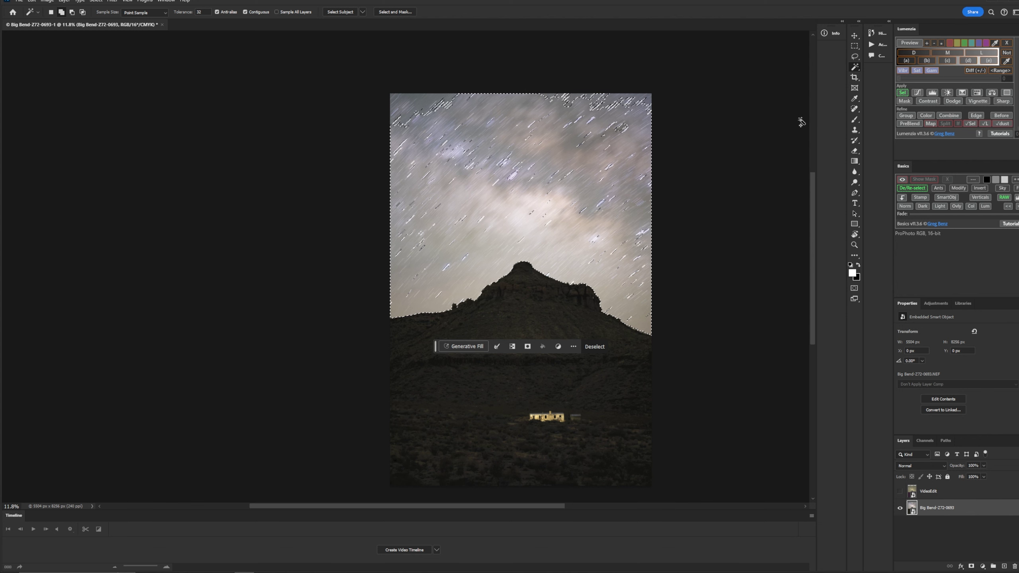
- Lasso loosely around the whole sky above the mountain to add the leftover unselected star trails to the selection
click(854, 56)
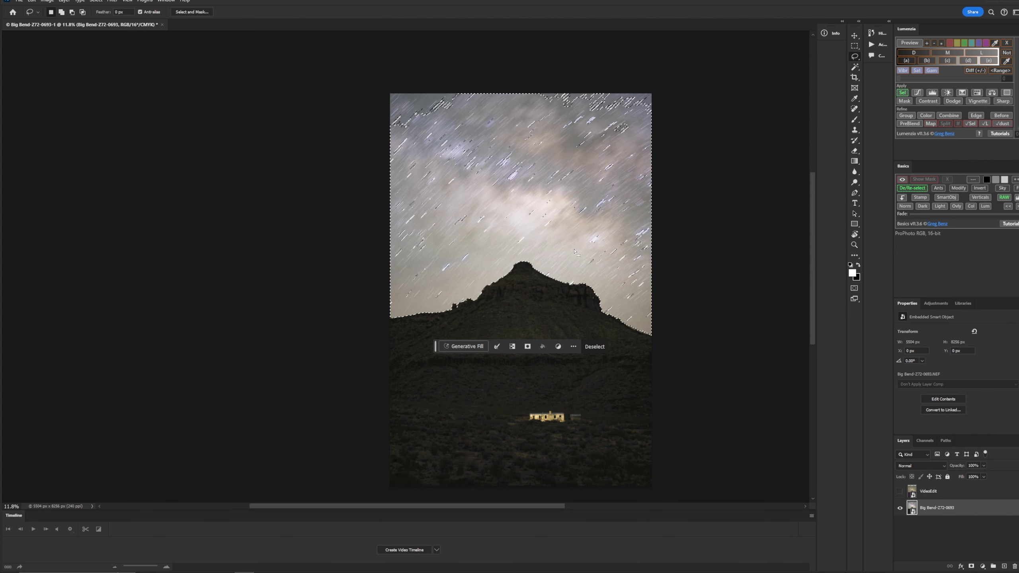
drag(564, 255, 556, 257)
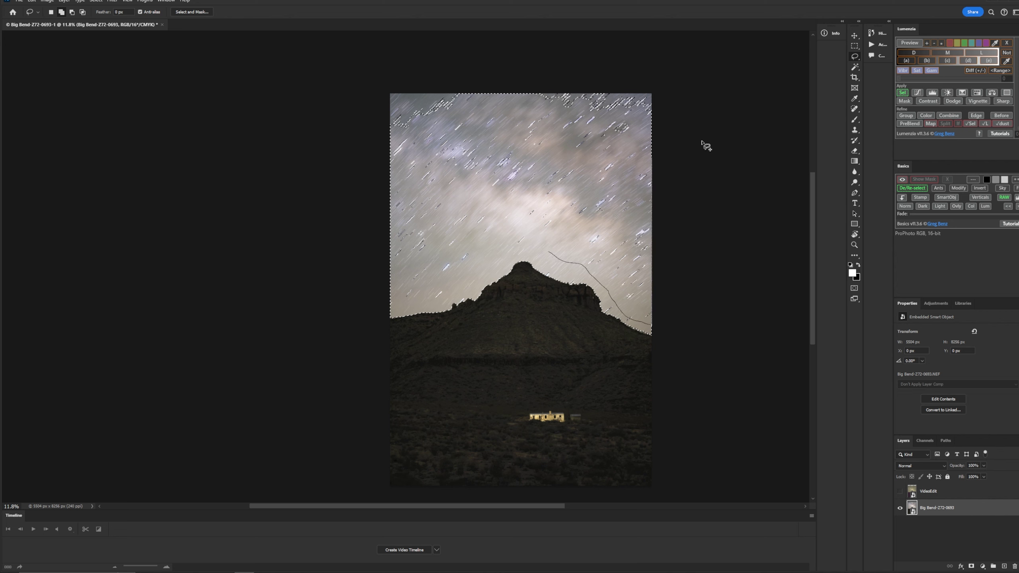
mouse_move(369, 60)
mouse_down()
mouse_move(353, 110)
mouse_move(346, 247)
mouse_move(357, 294)
mouse_move(398, 311)
mouse_up()
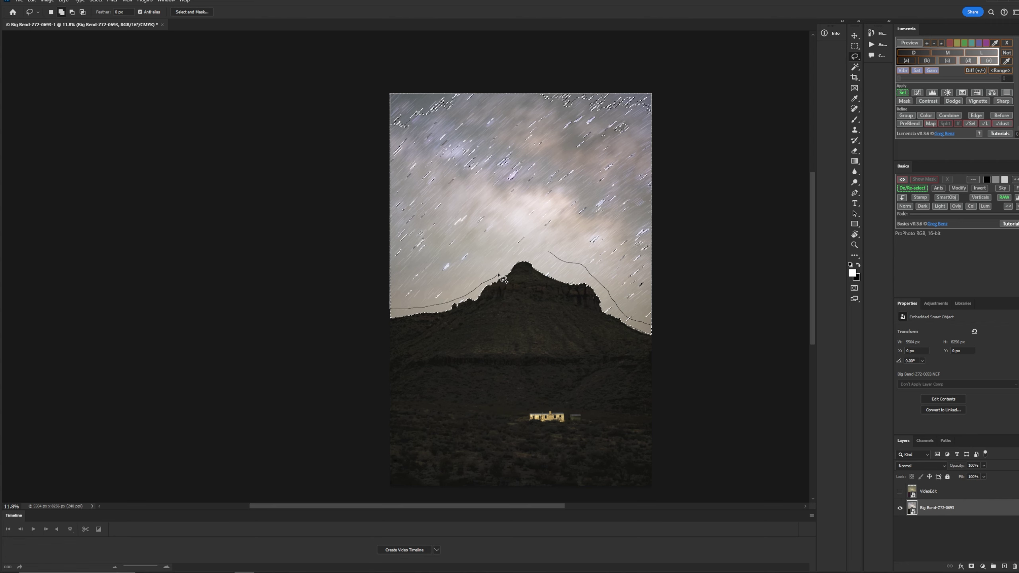
drag(544, 263, 542, 261)
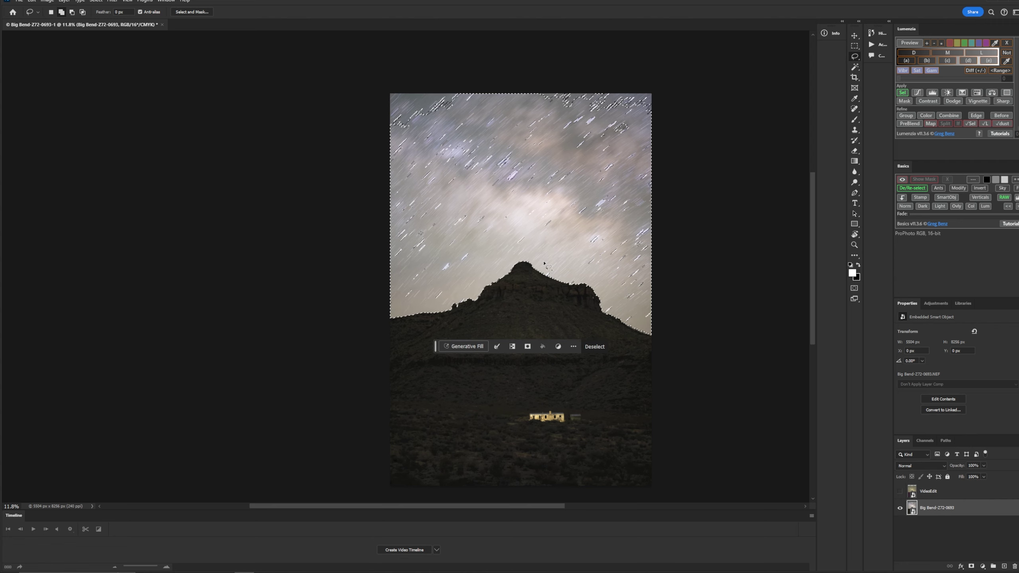
- Lasso the star trails just above the small rock pillar on the left ridge into the sky selection
scroll(418, 320, up, 1)
scroll(417, 319, up, 5)
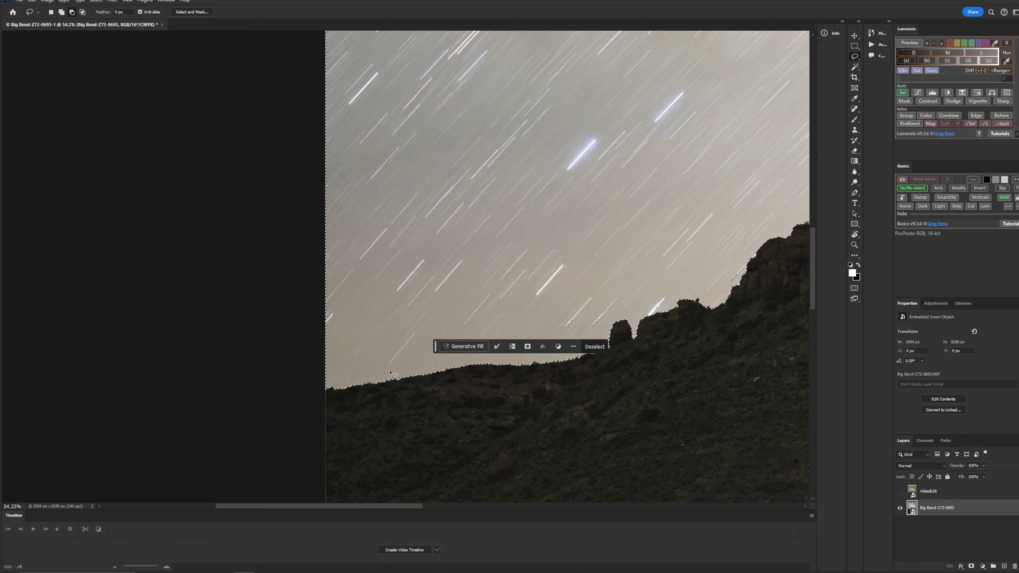
scroll(625, 334, up, 1)
scroll(624, 333, up, 1)
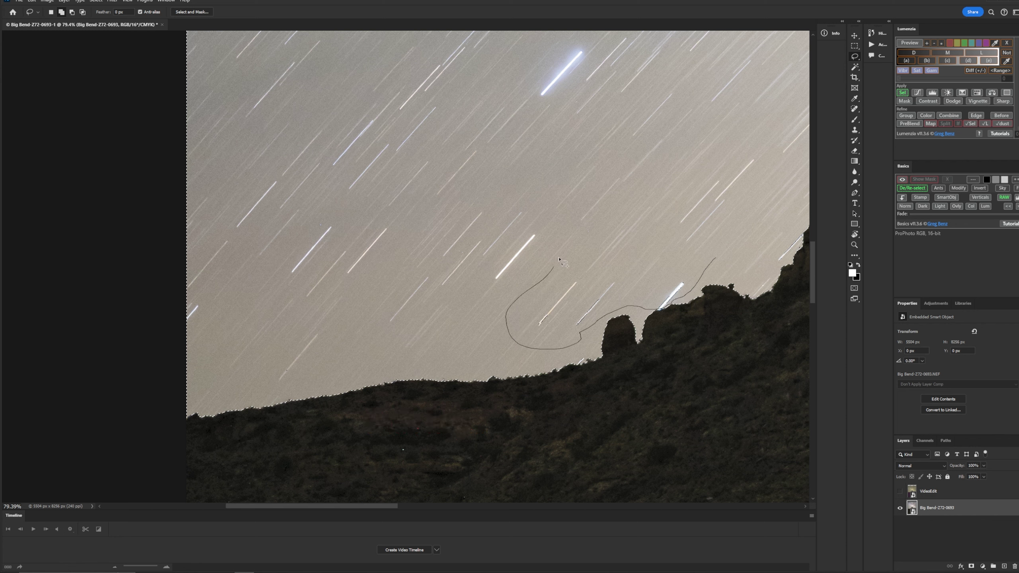
drag(682, 195, 682, 196)
scroll(772, 220, down, 1)
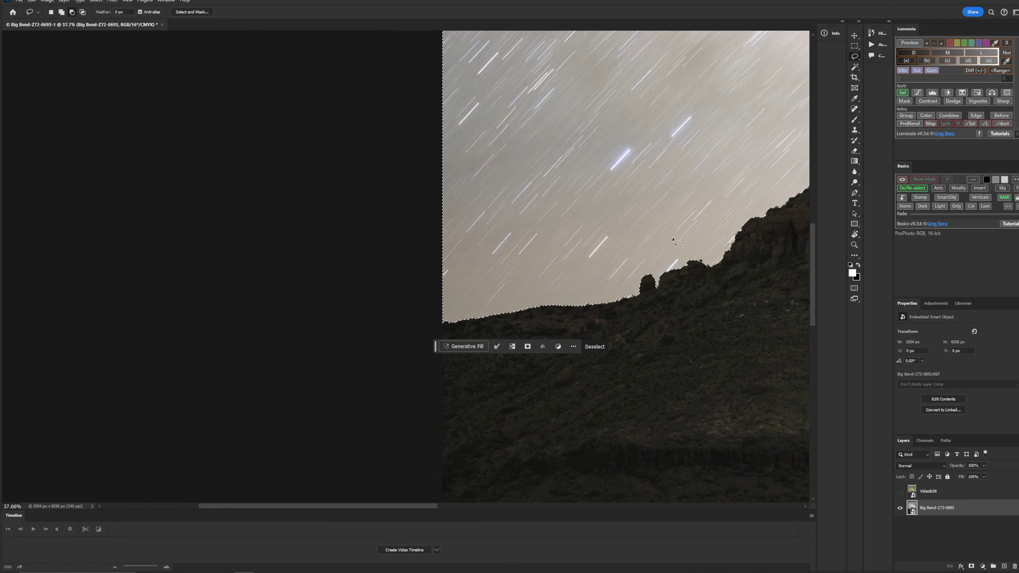
- Add the star trails touching the rocky cliff edge left of the peak to the sky selection with the Lasso
scroll(774, 222, up, 5)
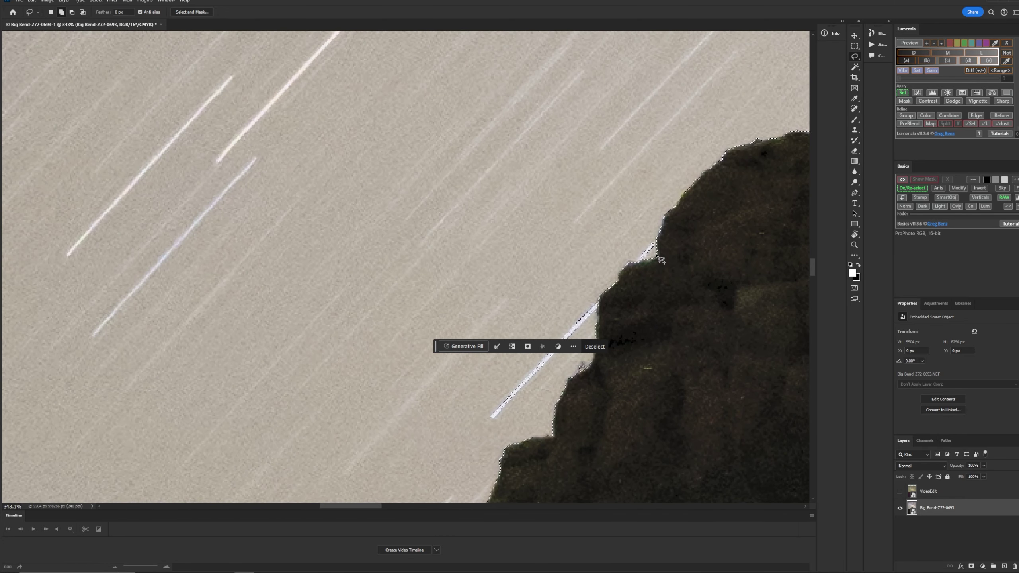
drag(658, 258, 656, 253)
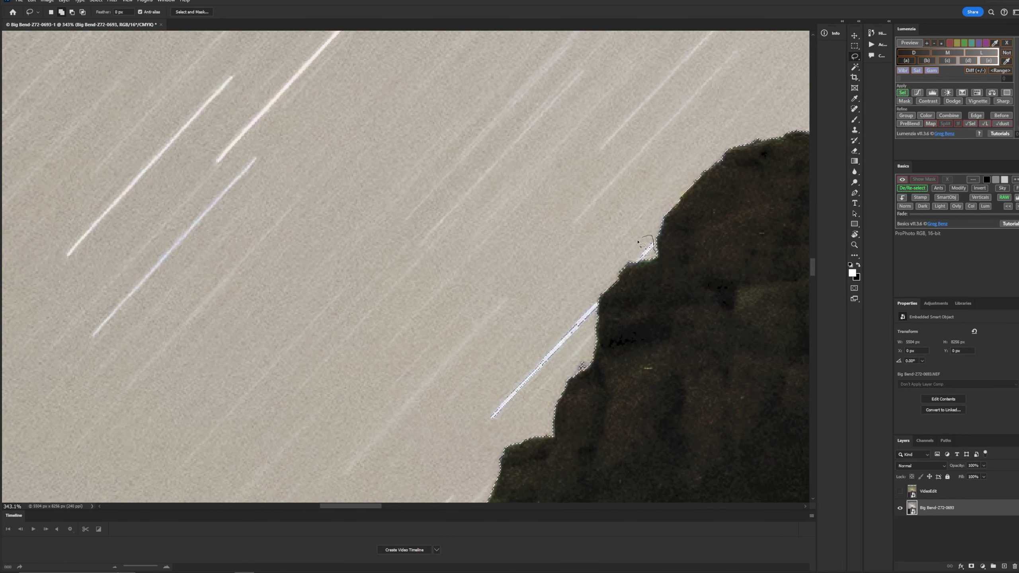
drag(658, 262, 648, 259)
drag(596, 290, 600, 306)
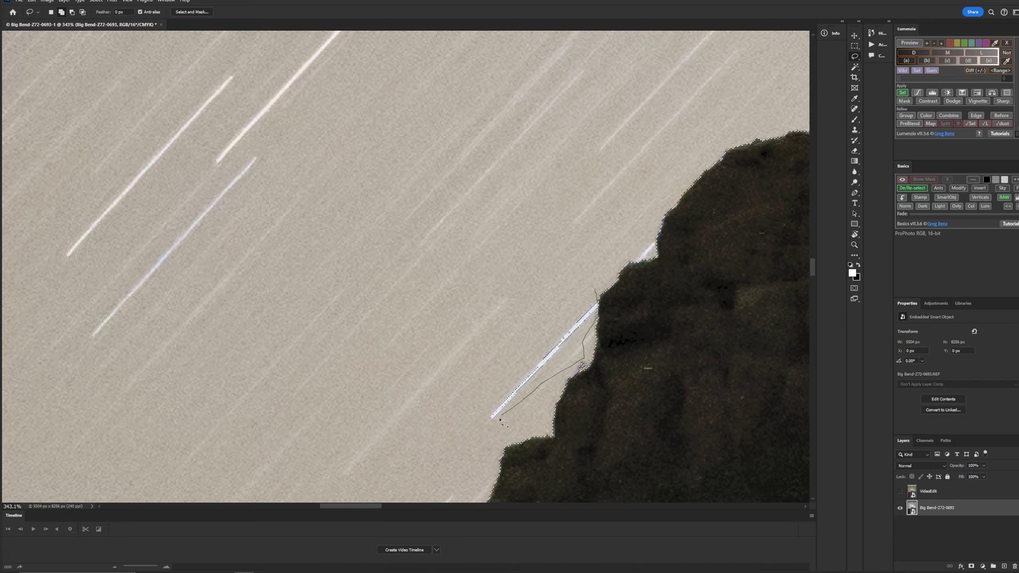
drag(562, 316, 562, 315)
scroll(393, 261, down, 10)
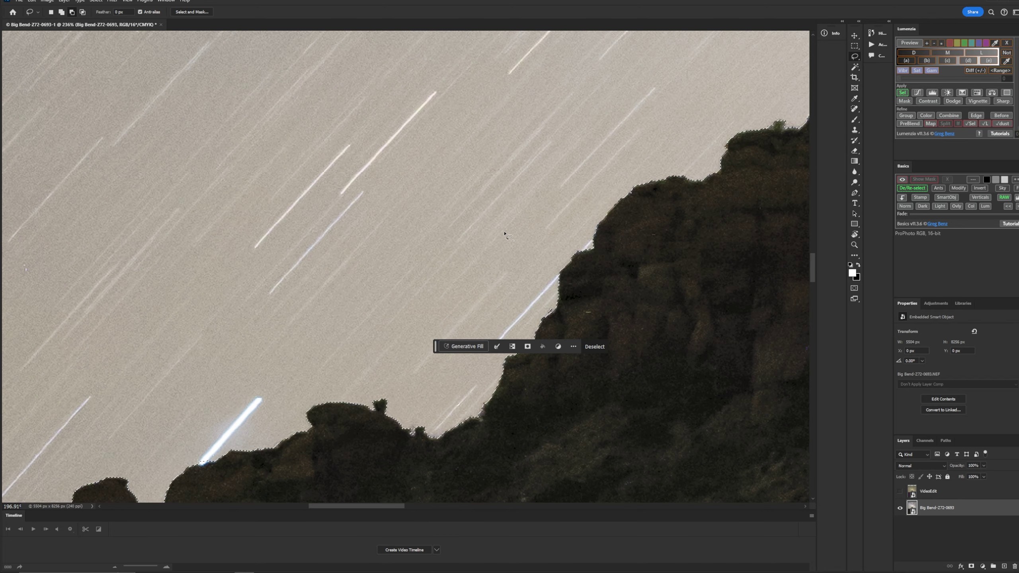
- Lasso the short star trail meeting the bushes left of the rock pillar into the sky selection
scroll(394, 261, up, 12)
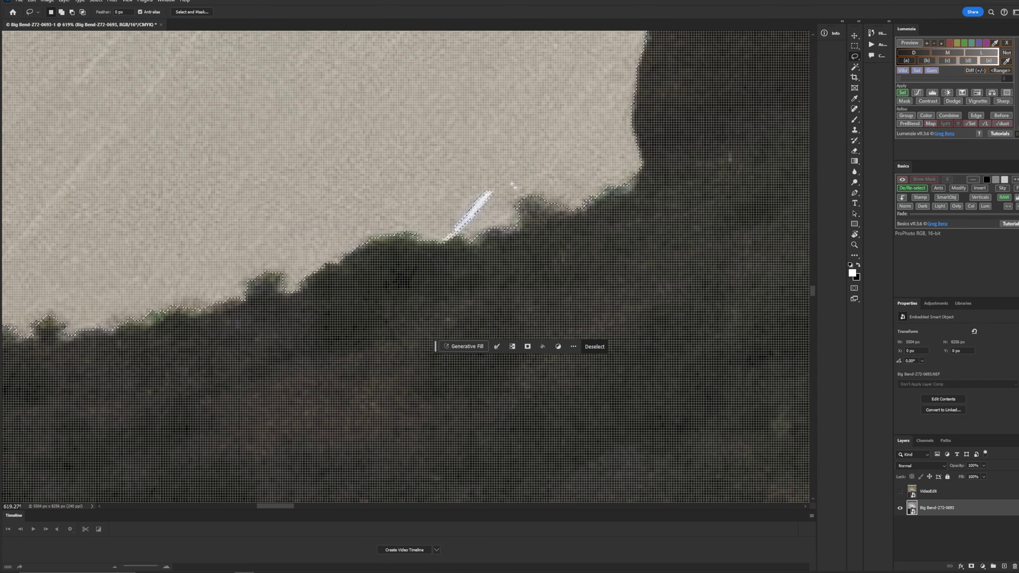
drag(511, 184, 506, 187)
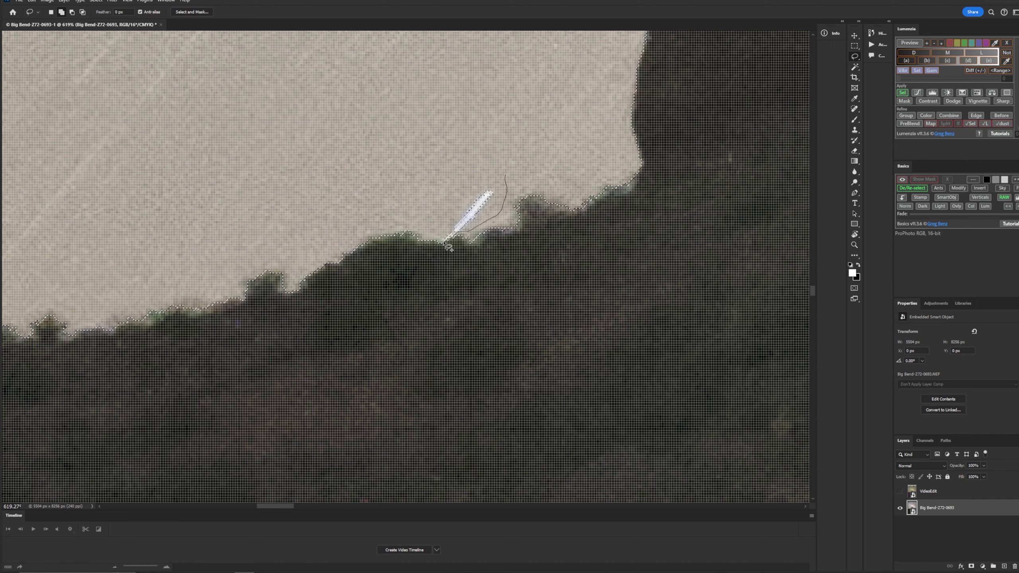
drag(466, 188, 467, 187)
scroll(475, 183, down, 9)
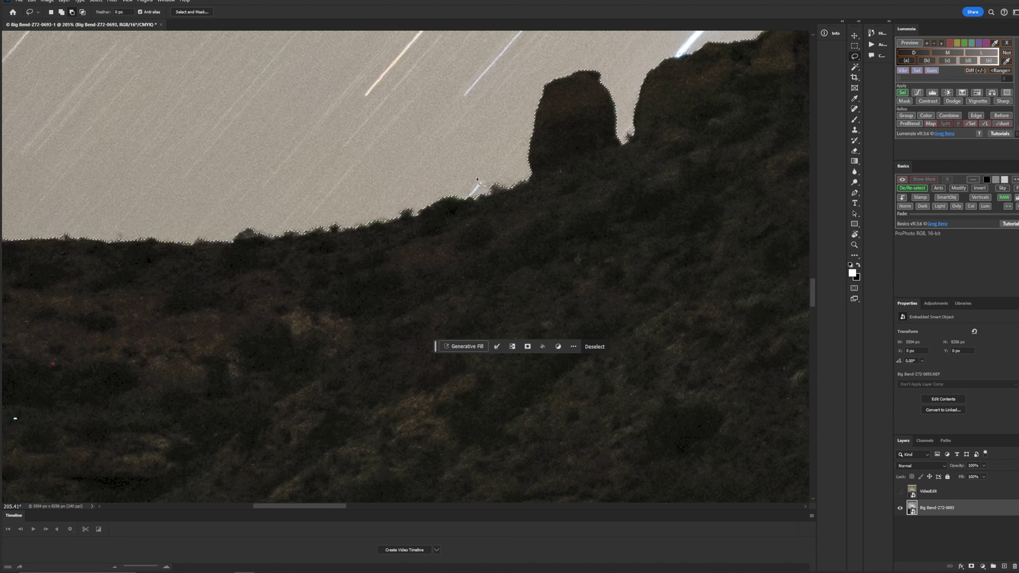
scroll(476, 179, down, 3)
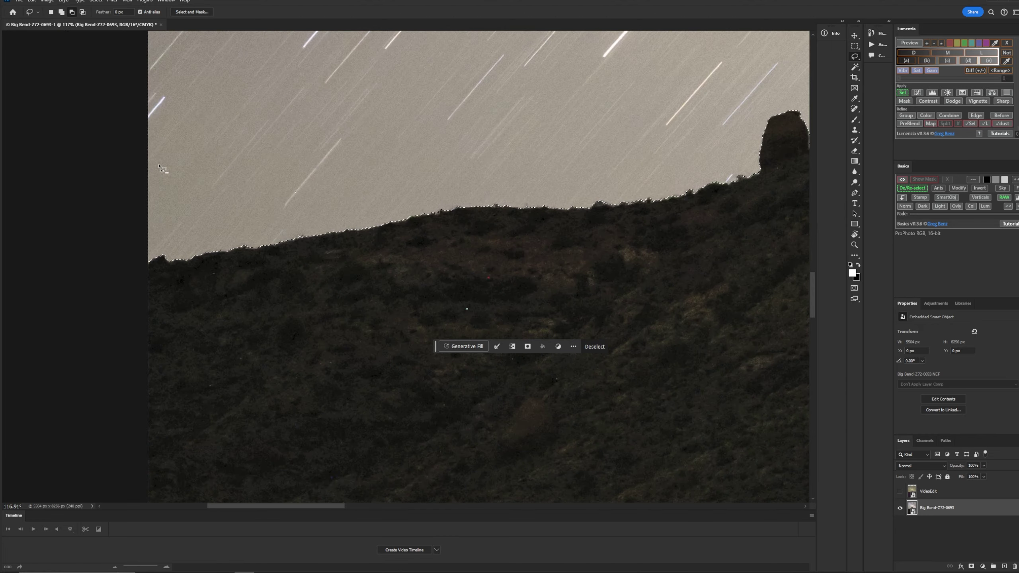
- Add the missed star trails in the sky above the peak's right slope to the selection with the Lasso
scroll(419, 99, up, 4)
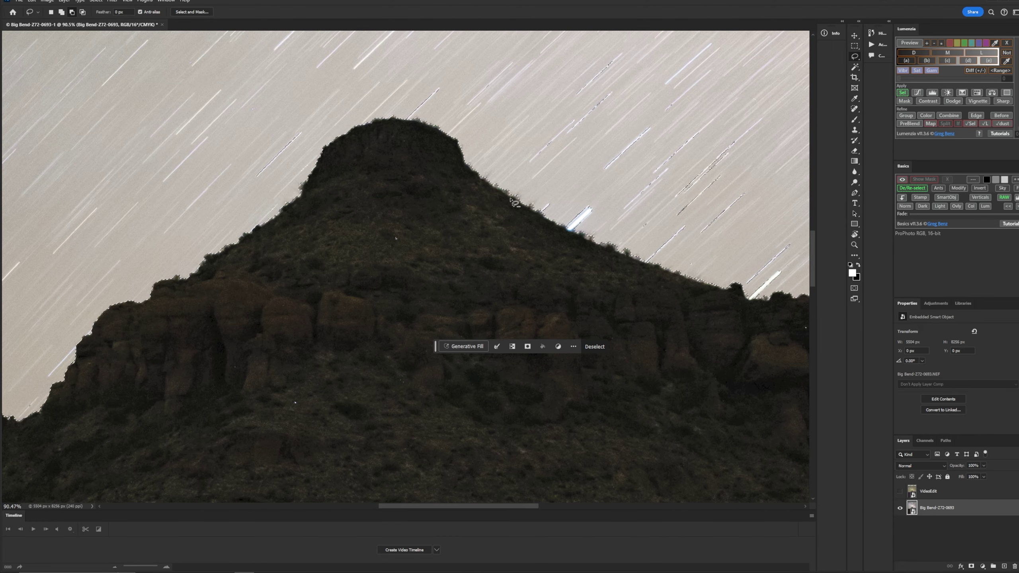
scroll(699, 246, down, 5)
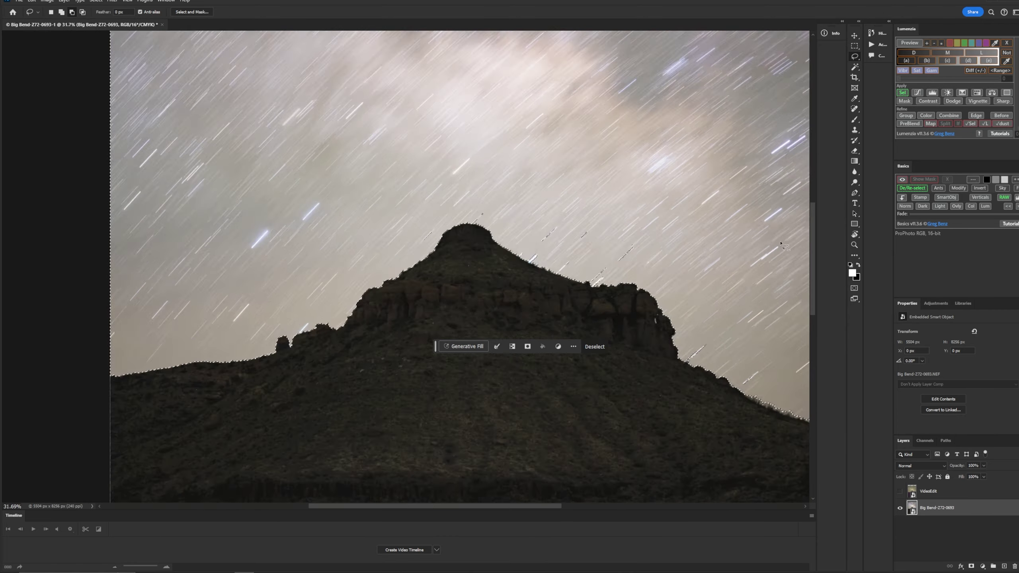
scroll(782, 245, up, 5)
mouse_move(764, 229)
mouse_down()
mouse_move(667, 398)
mouse_move(636, 404)
mouse_move(594, 339)
mouse_move(483, 344)
mouse_move(368, 306)
mouse_move(300, 275)
mouse_move(175, 186)
mouse_up()
scroll(269, 248, up, 10)
key(super)
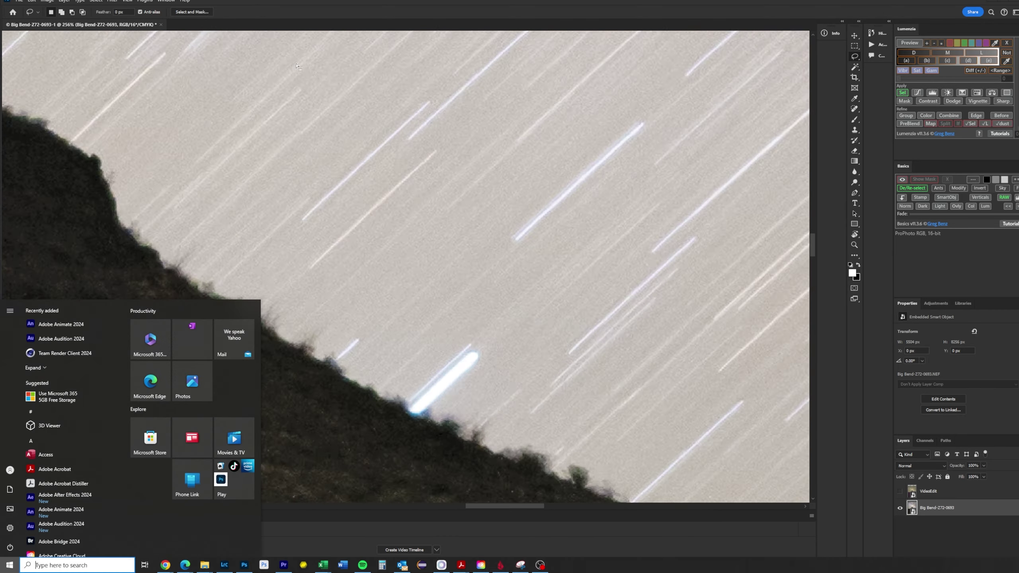
key(Escape)
- Refine the sky selection's edge along the shrubs and below the bright star trail on the peak's right slope
drag(237, 289, 233, 287)
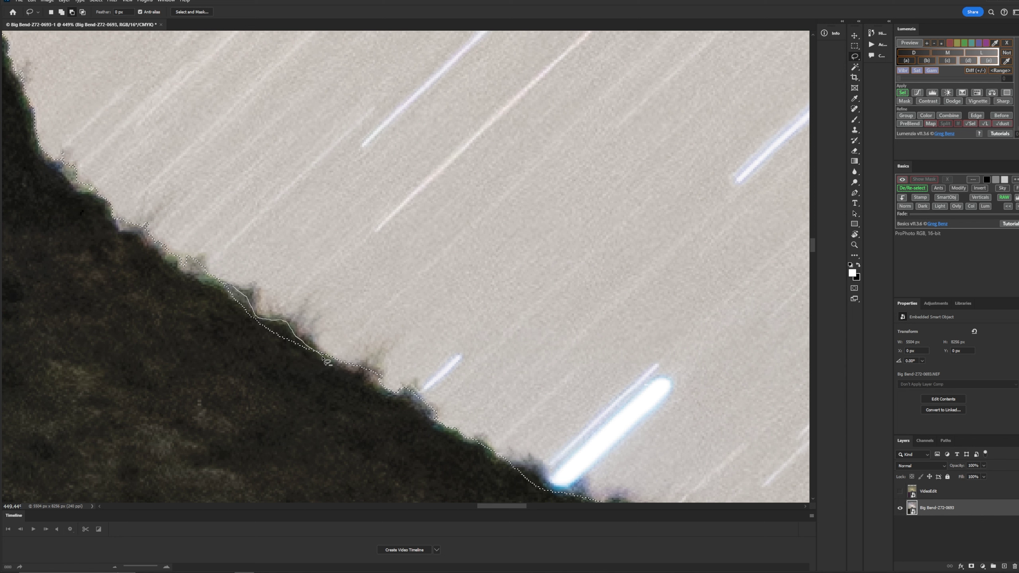
mouse_move(336, 365)
mouse_down()
mouse_move(360, 396)
mouse_move(324, 425)
mouse_move(174, 399)
mouse_move(126, 350)
mouse_move(164, 296)
mouse_move(201, 286)
mouse_up()
scroll(201, 285, down, 2)
scroll(404, 413, down, 4)
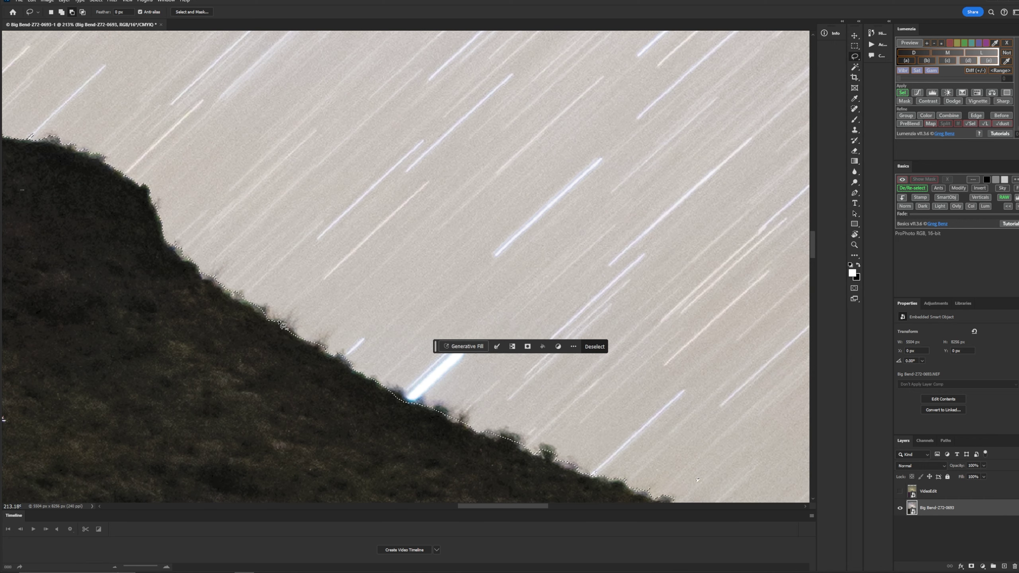
scroll(405, 413, up, 6)
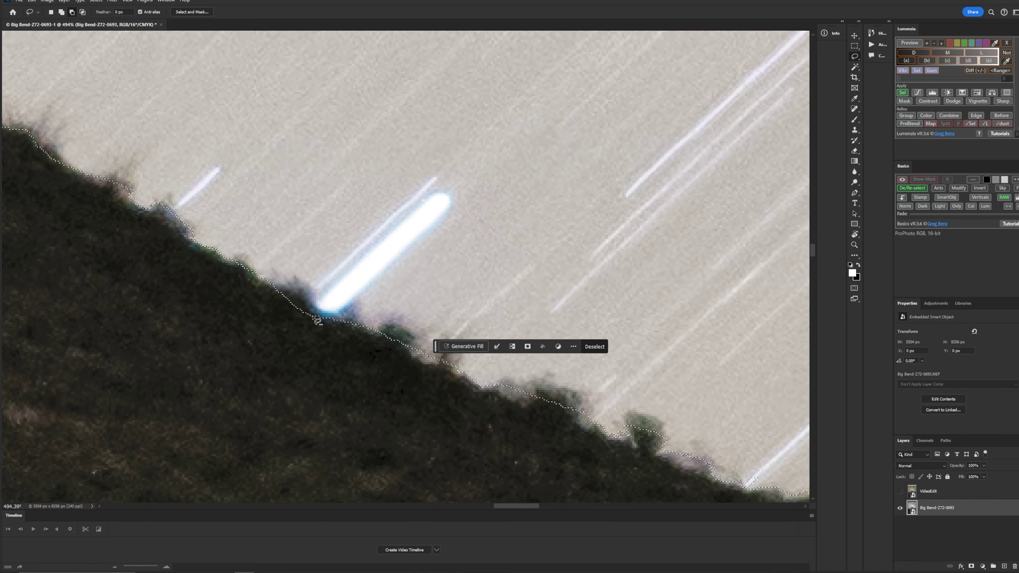
mouse_move(325, 327)
mouse_down()
mouse_move(296, 296)
mouse_move(255, 300)
mouse_move(283, 333)
mouse_up()
scroll(301, 371, down, 5)
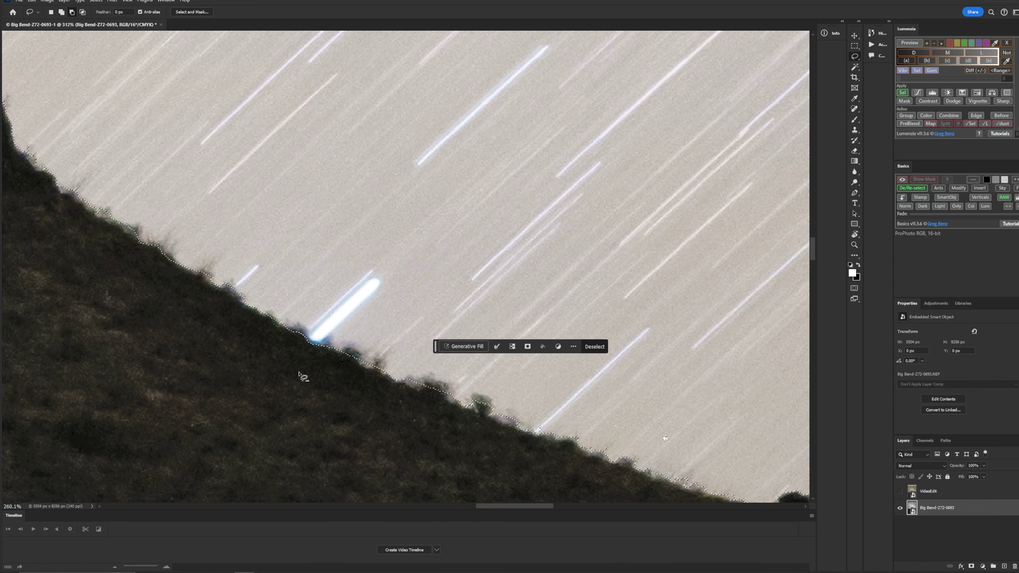
- Lasso the sky beside the lower right cliff to add its unselected star trails to the selection
scroll(309, 374, down, 2)
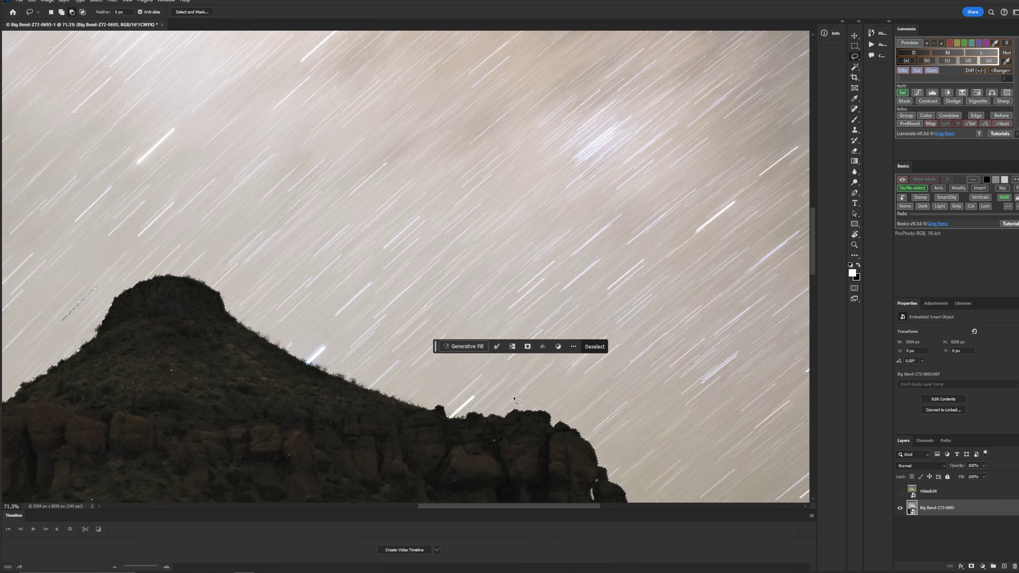
scroll(514, 399, down, 2)
scroll(561, 449, up, 3)
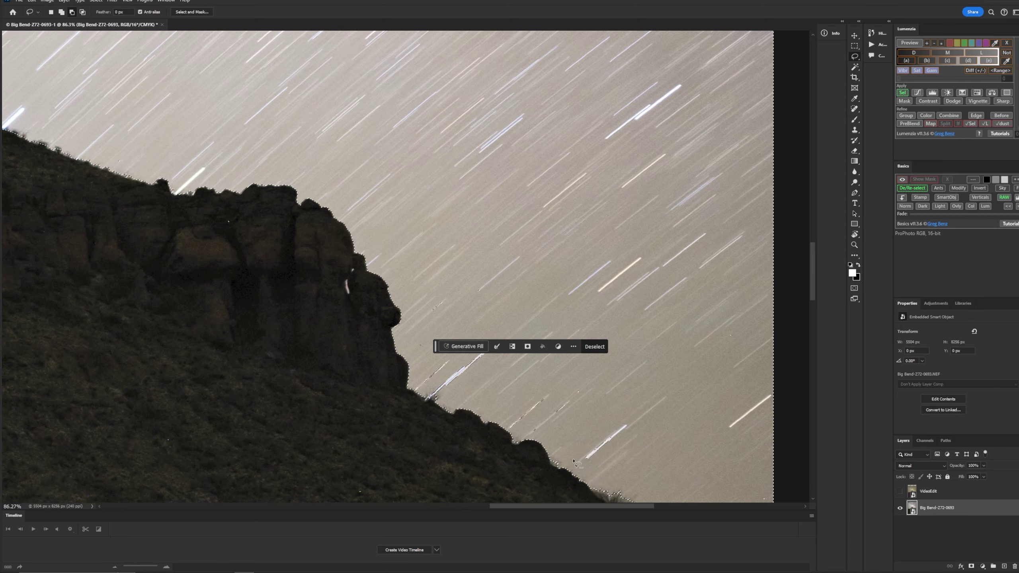
scroll(486, 415, right, 1)
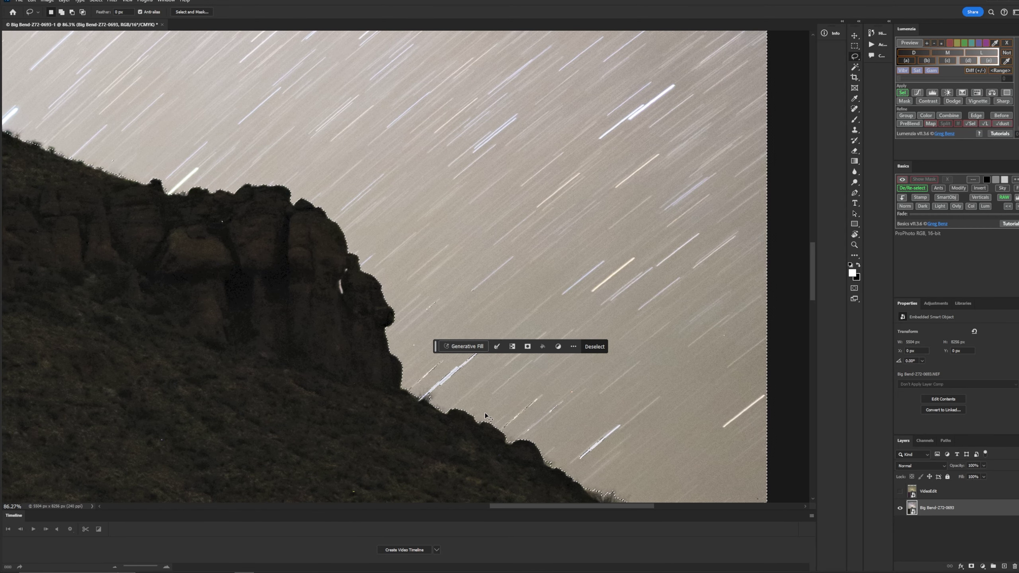
scroll(486, 415, right, 5)
mouse_move(597, 280)
mouse_down()
mouse_move(293, 253)
mouse_move(272, 395)
mouse_up()
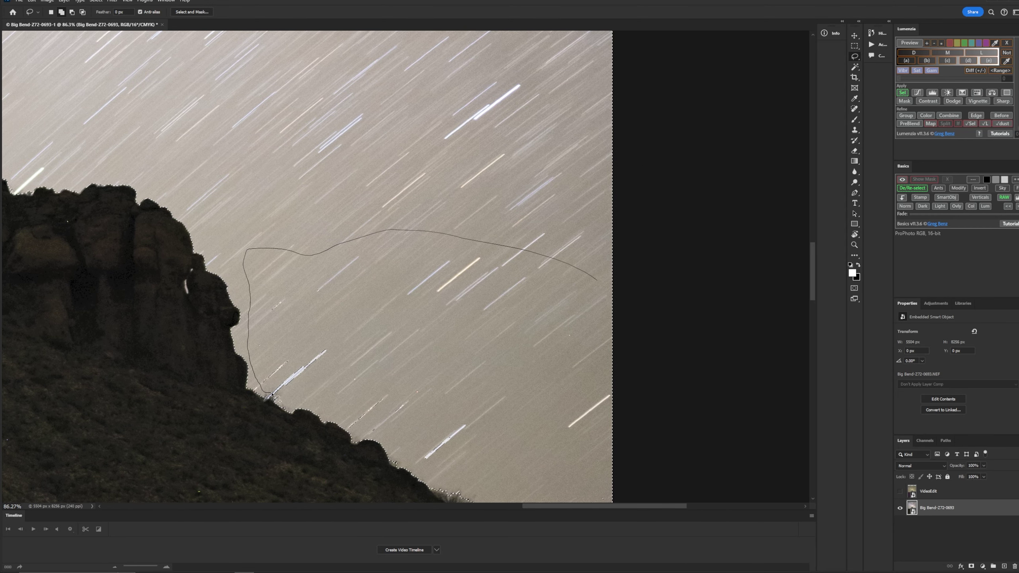
drag(346, 430, 353, 435)
- Refine the sky selection around the bush where the star trail meets the right ridge below the cliff
scroll(273, 398, up, 5)
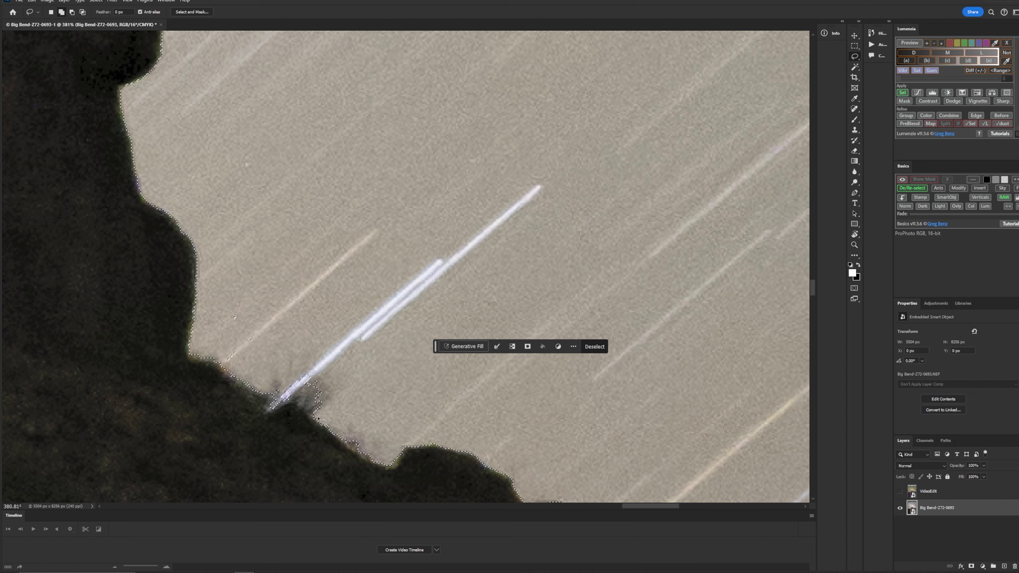
drag(321, 422, 309, 412)
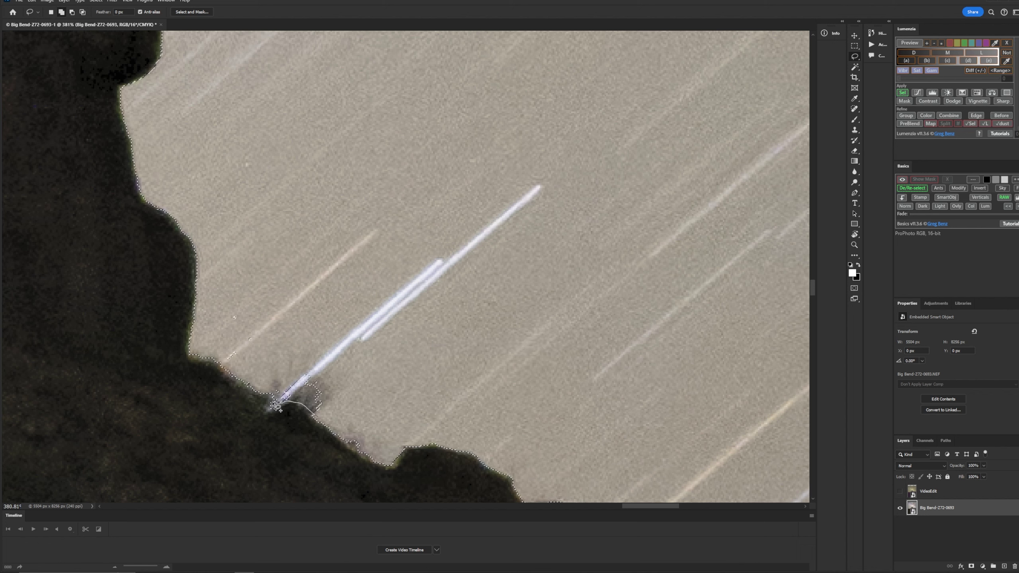
mouse_move(312, 299)
mouse_down()
mouse_move(360, 346)
mouse_move(360, 408)
mouse_move(324, 419)
mouse_up()
scroll(309, 410, down, 3)
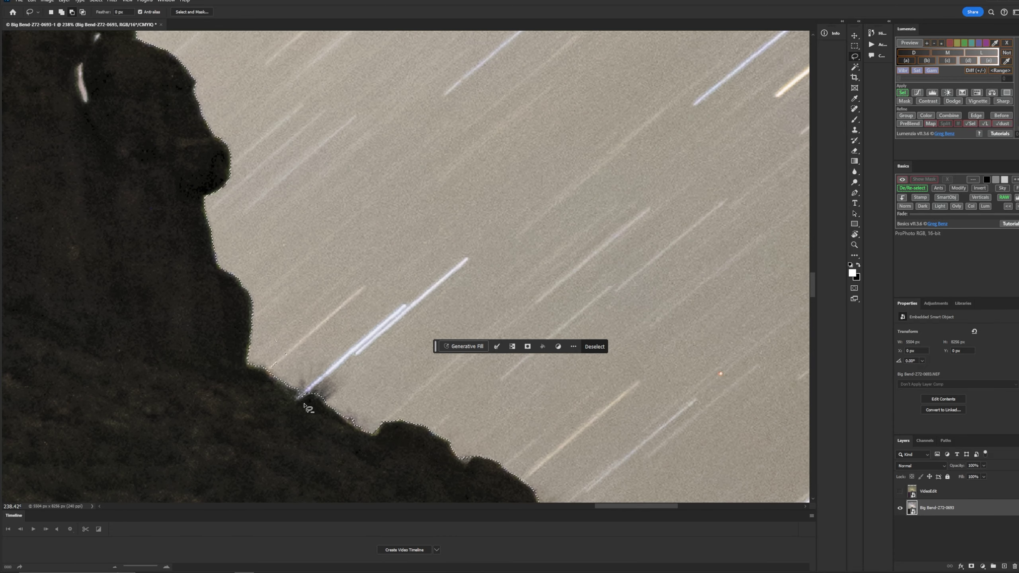
scroll(304, 406, up, 8)
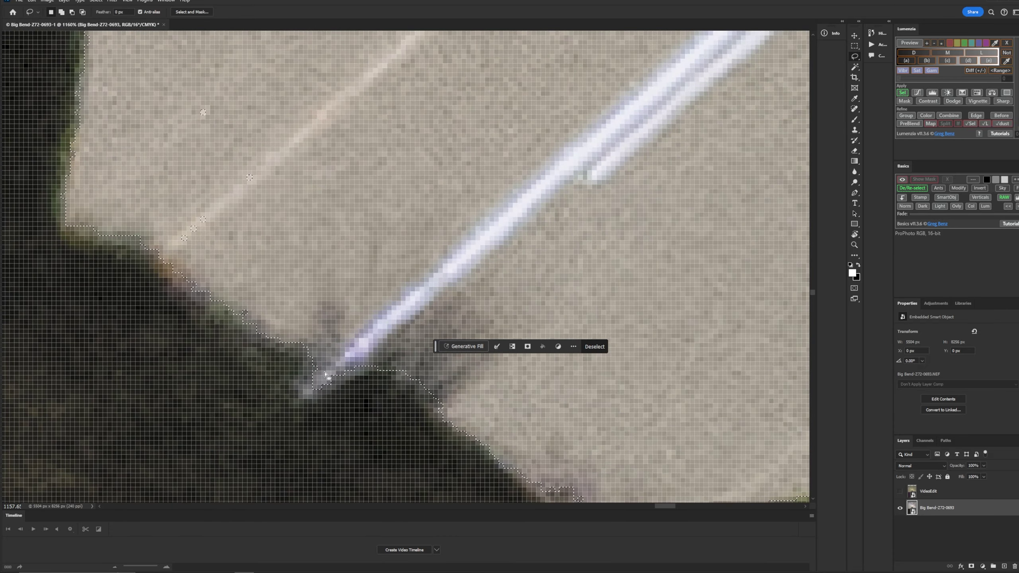
scroll(325, 375, down, 10)
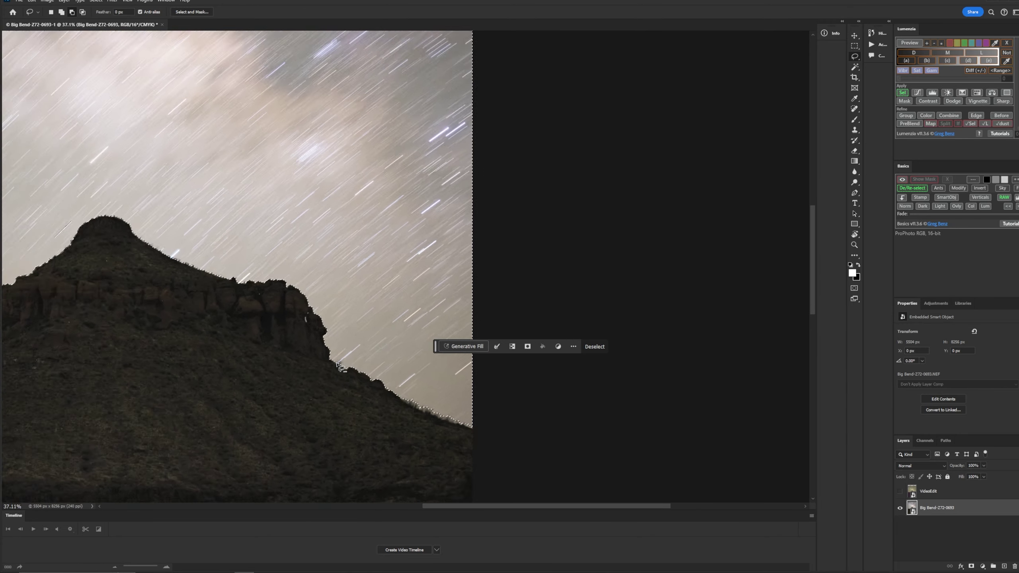
scroll(339, 366, down, 1)
scroll(206, 313, down, 3)
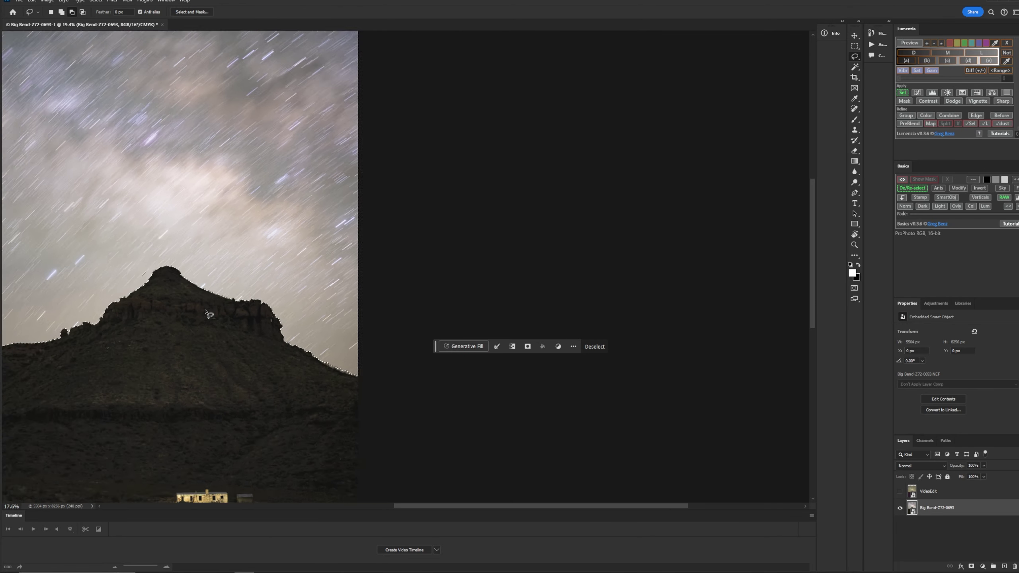
- Check the sky selection along the ridge and lasso the missed sky beside the peak's upper left slope to add it
scroll(206, 311, down, 3)
scroll(123, 319, up, 3)
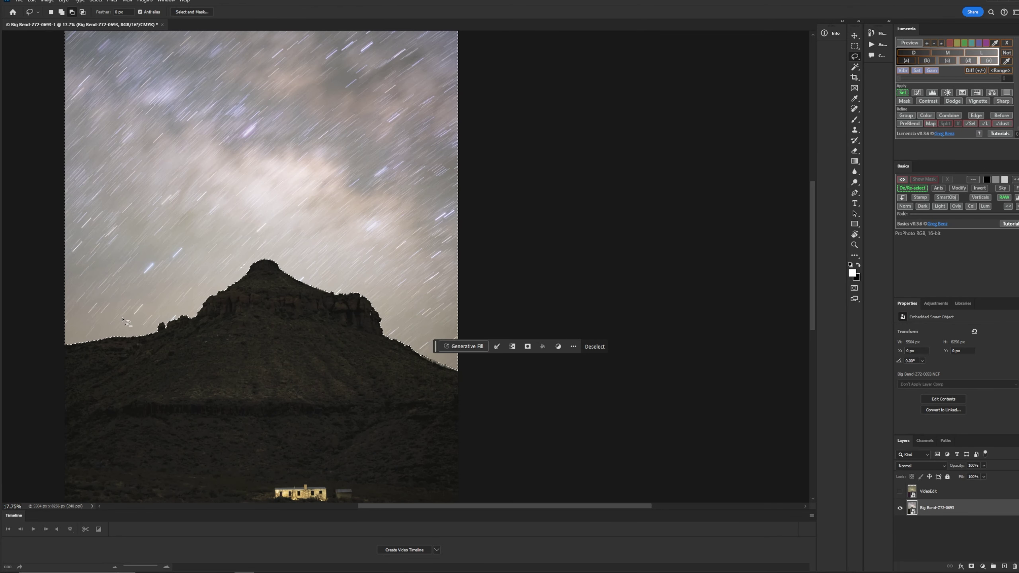
scroll(268, 284, up, 6)
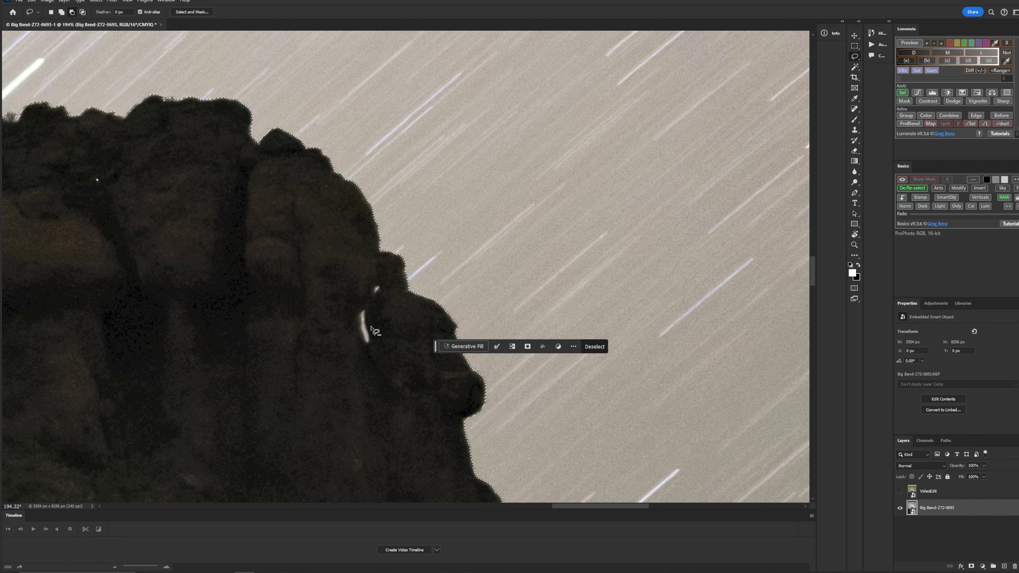
scroll(360, 334, down, 15)
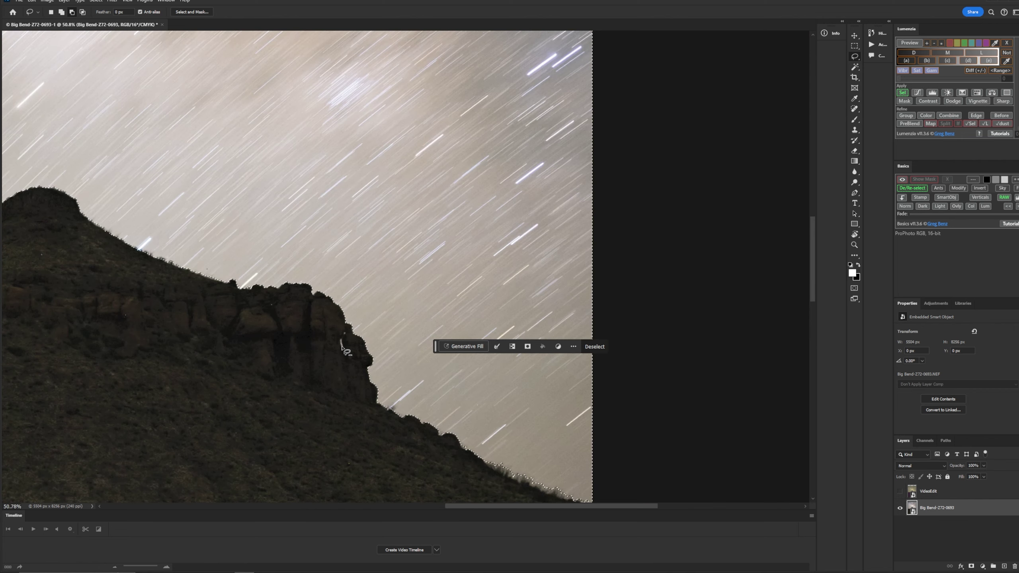
scroll(285, 300, up, 7)
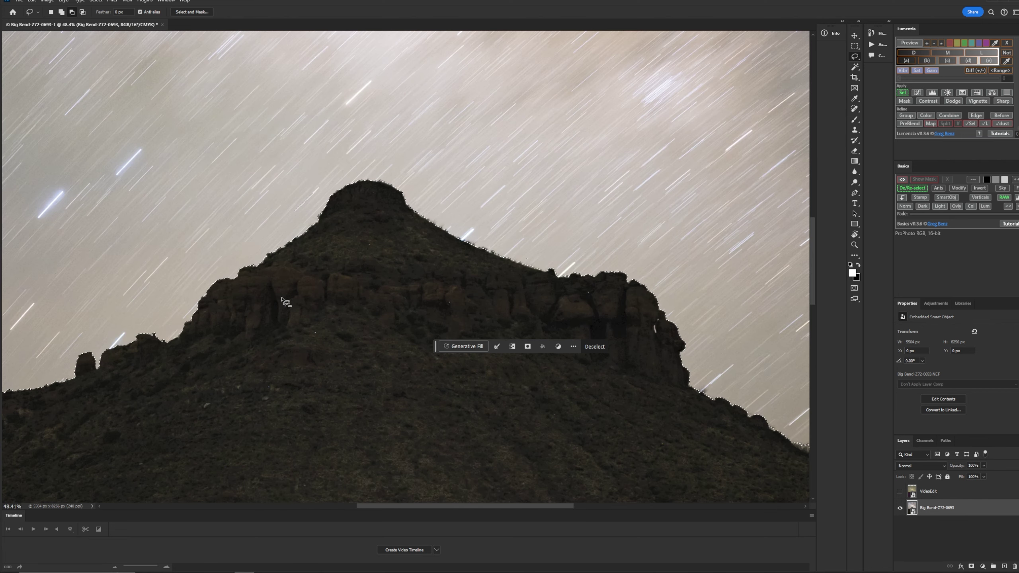
scroll(305, 202, up, 3)
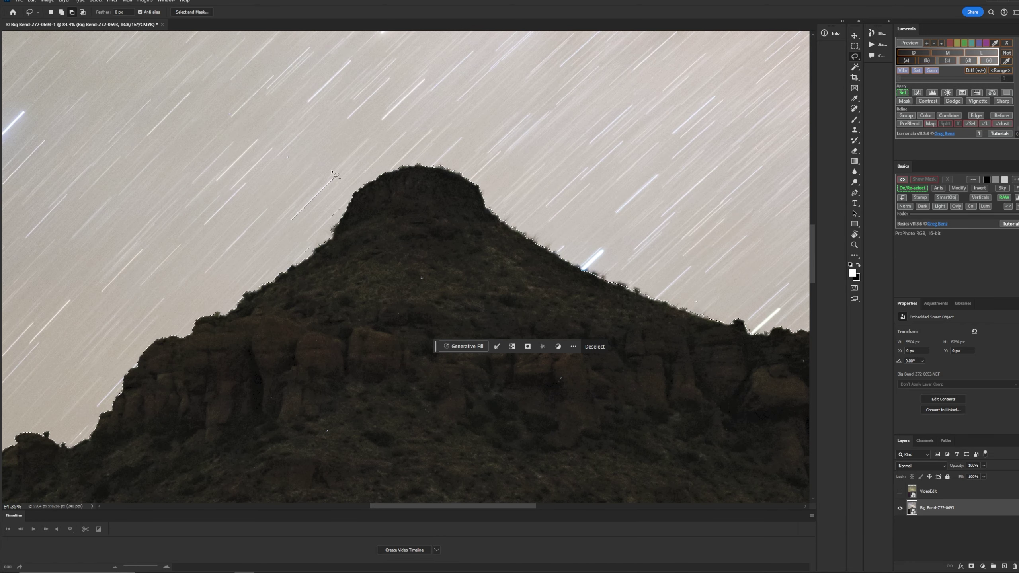
drag(289, 170, 308, 157)
key(ctrl+alt+shift+2)
drag(349, 131, 351, 159)
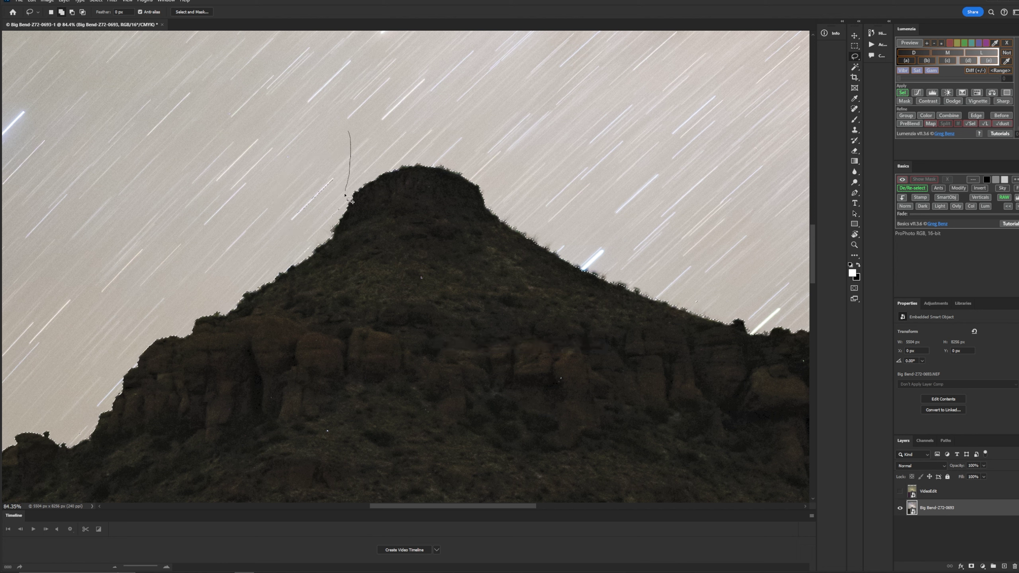
mouse_move(340, 213)
mouse_down()
mouse_move(306, 256)
mouse_move(281, 177)
mouse_up()
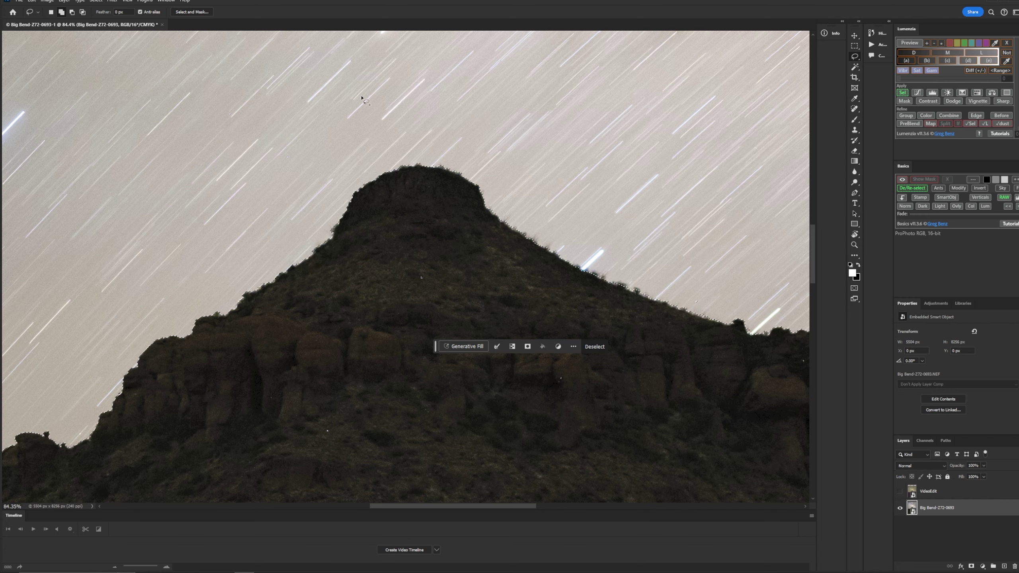
- Save the sky selection as a new channel and use it to mask the sky out of the Big Bend-Z72-0693 layer
scroll(342, 353, down, 10)
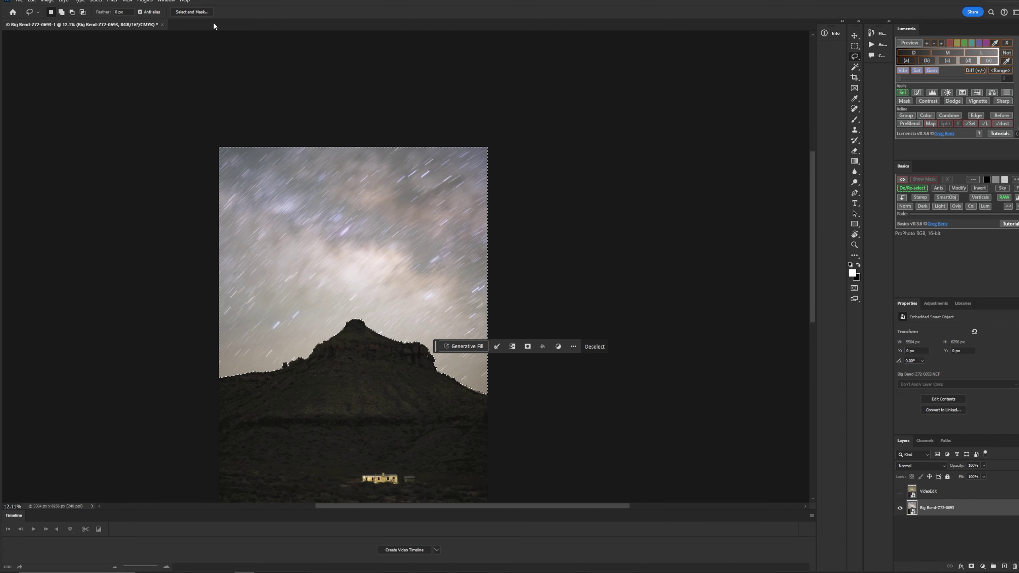
click(96, 2)
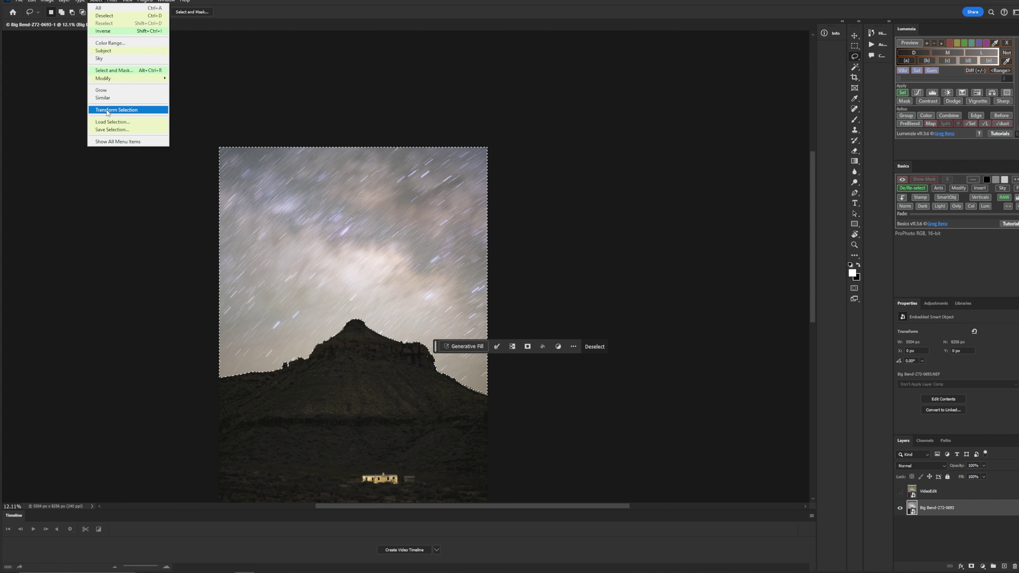
click(110, 129)
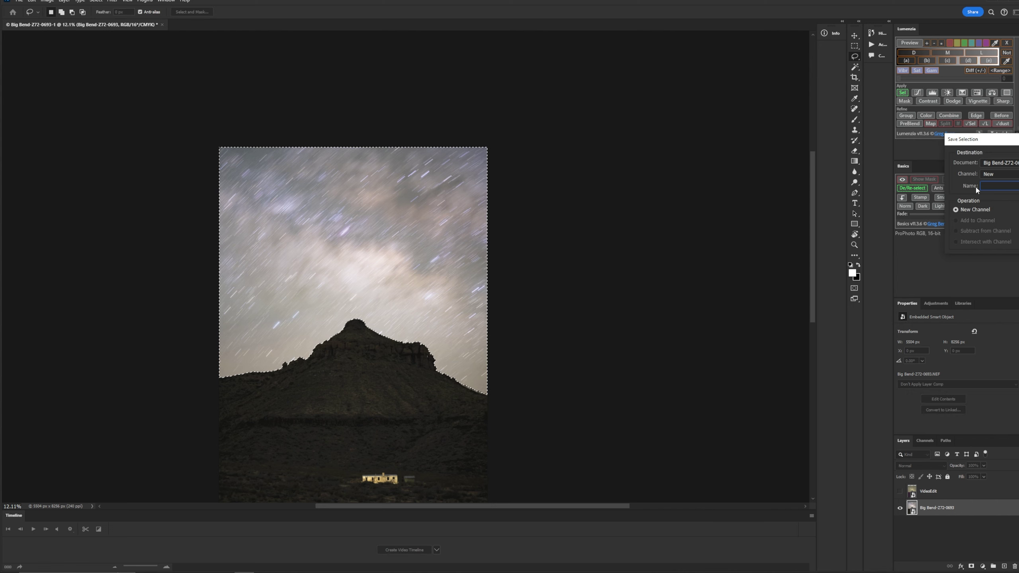
key(Return)
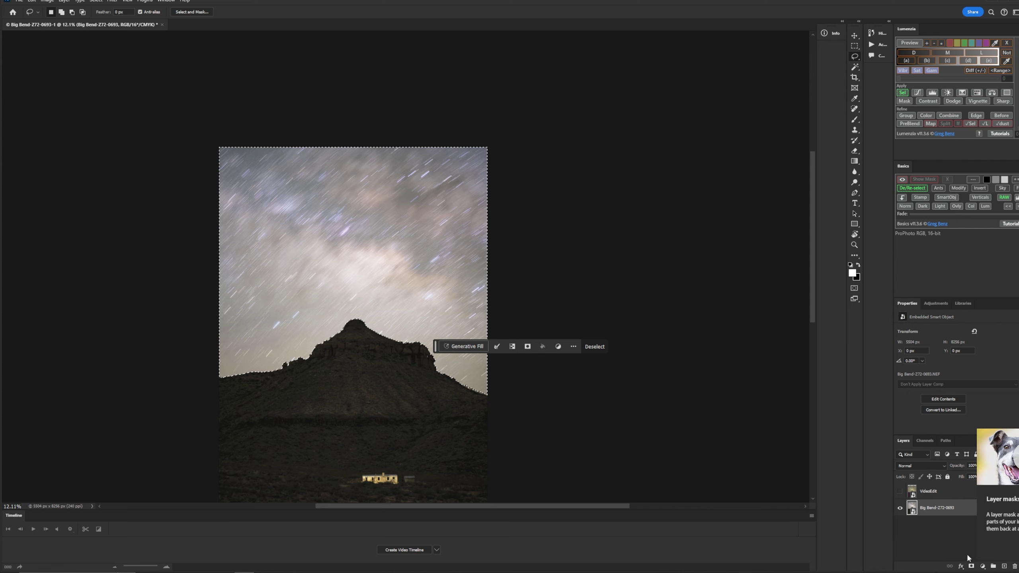
click(971, 566)
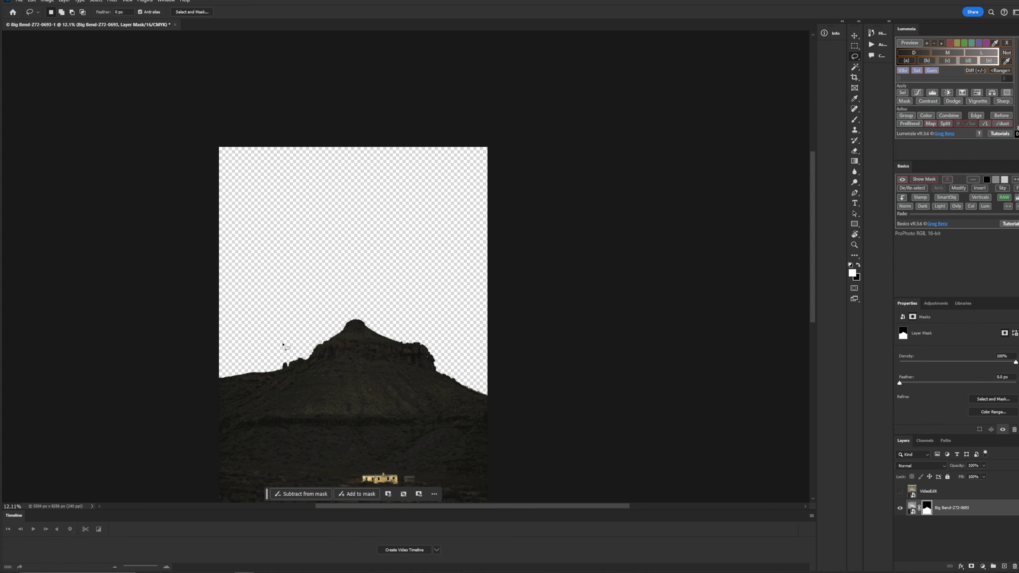
- Show the VideoEdit layer and move it below the masked Big Bend-Z72-0693 layer
click(901, 492)
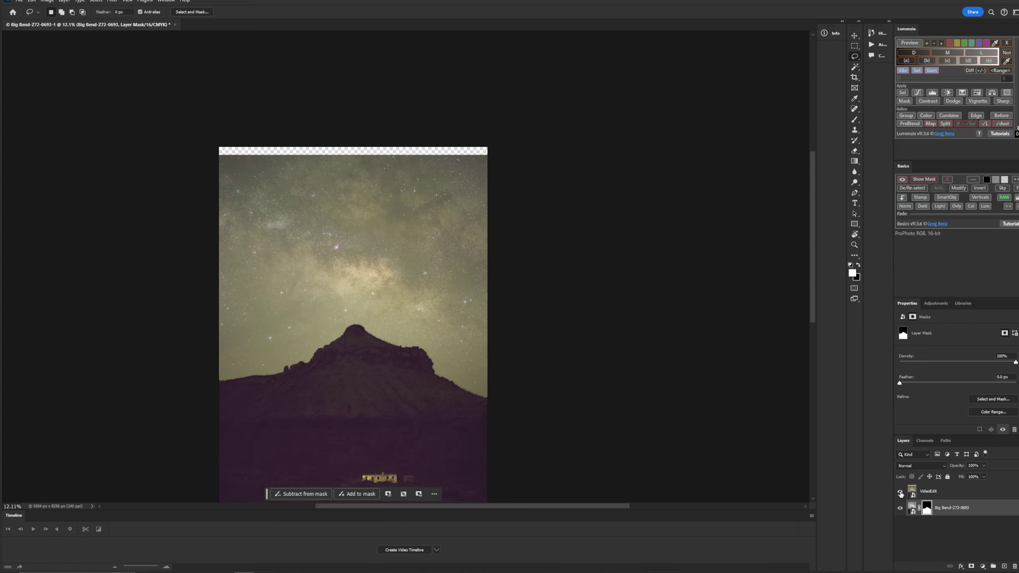
click(955, 496)
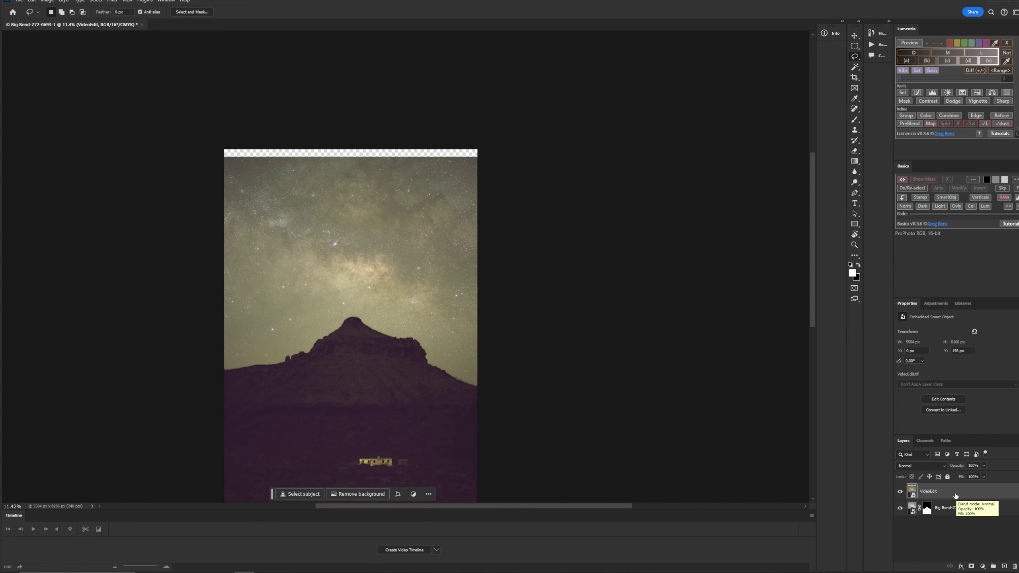
drag(955, 497, 954, 517)
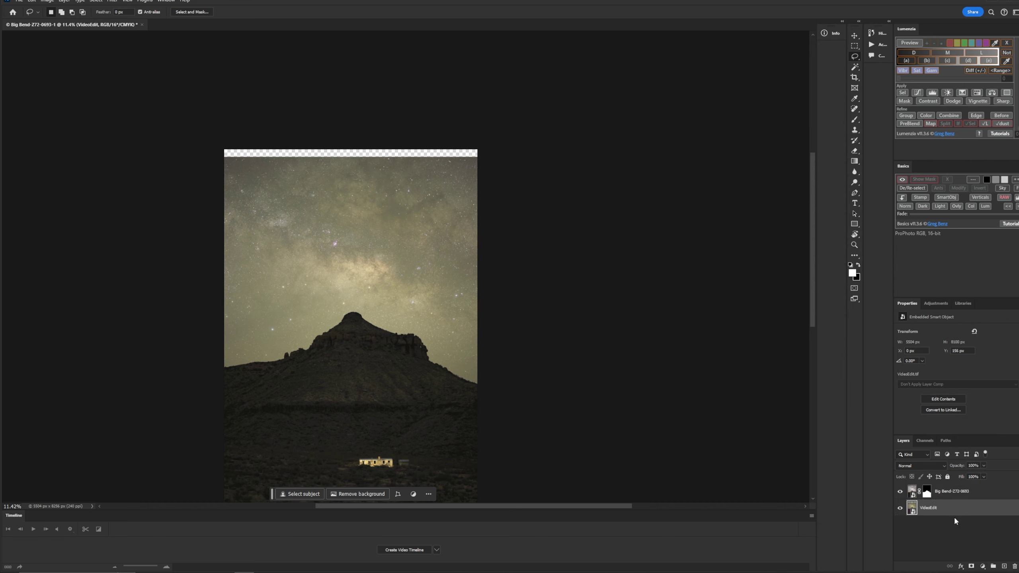
- Compare the image with and without the masked foreground layer and examine how sky and mountain blend along the ridge
click(900, 494)
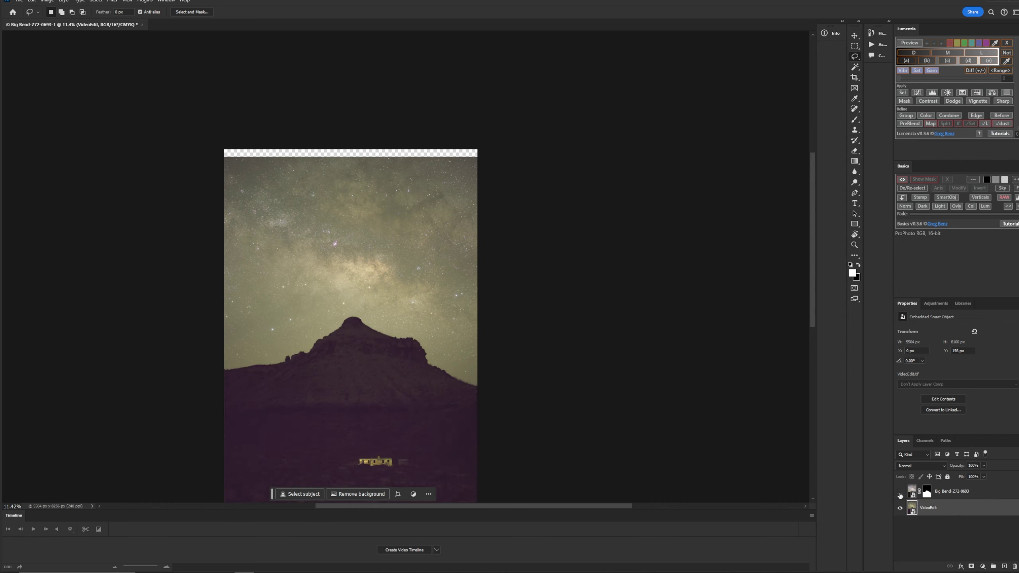
click(900, 493)
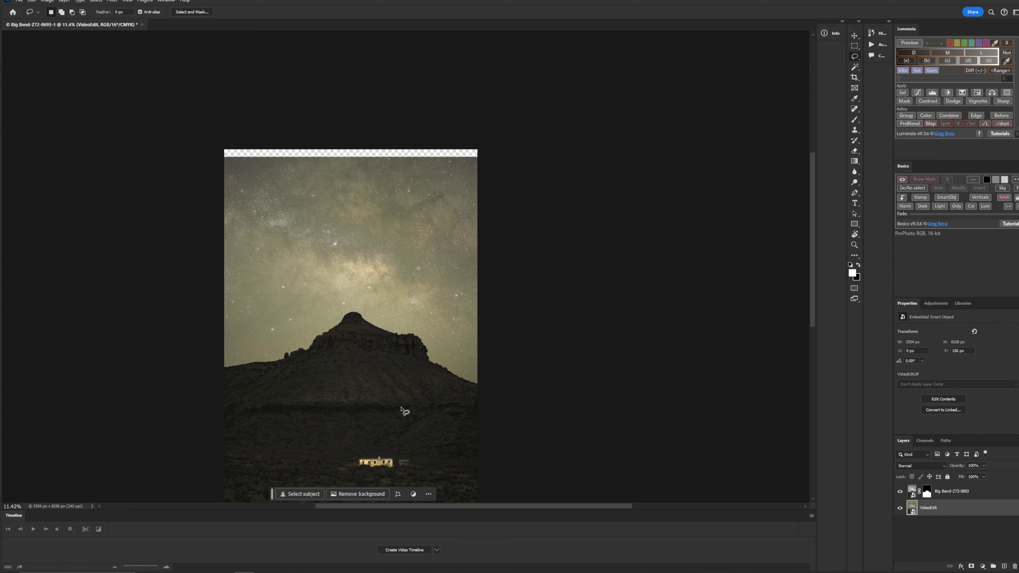
scroll(304, 408, up, 1)
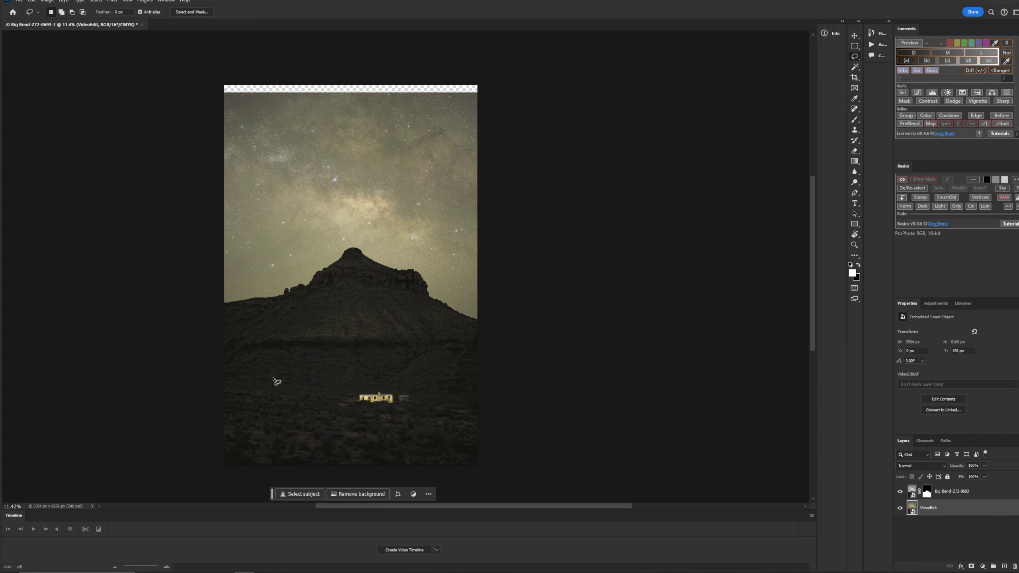
scroll(277, 380, up, 2)
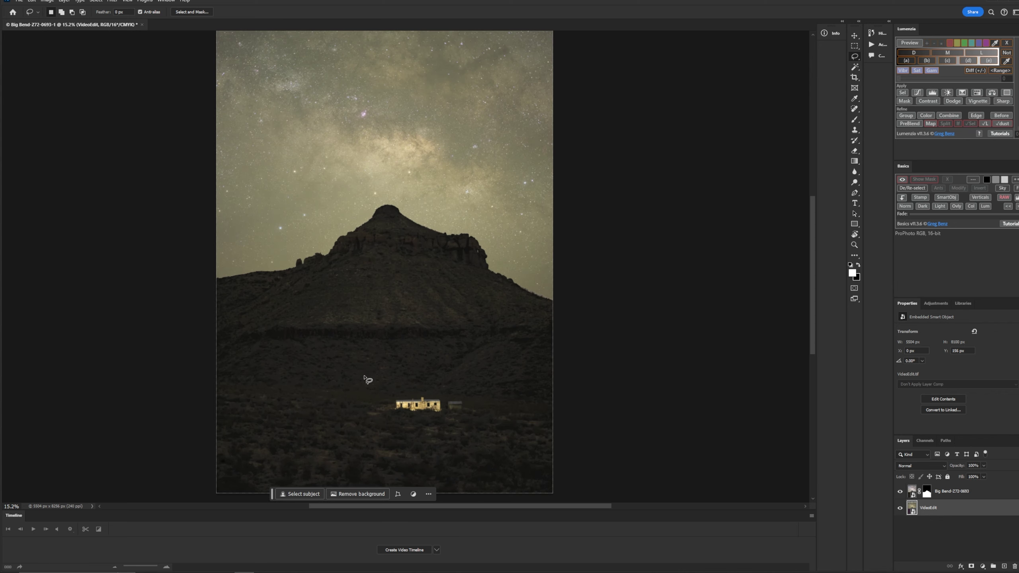
scroll(363, 379, up, 5)
scroll(358, 371, down, 6)
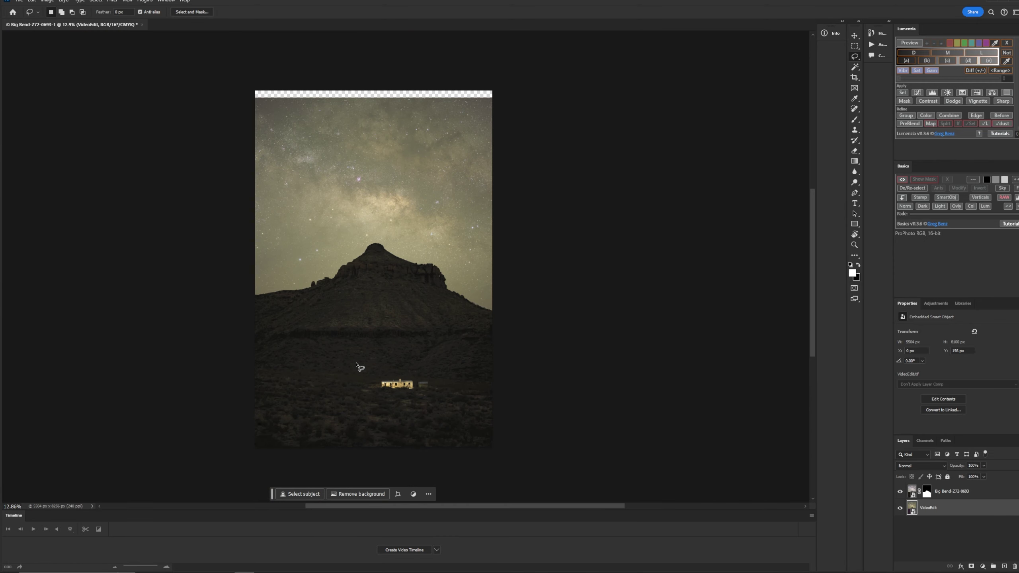
scroll(332, 352, up, 1)
scroll(334, 351, down, 2)
scroll(331, 334, up, 1)
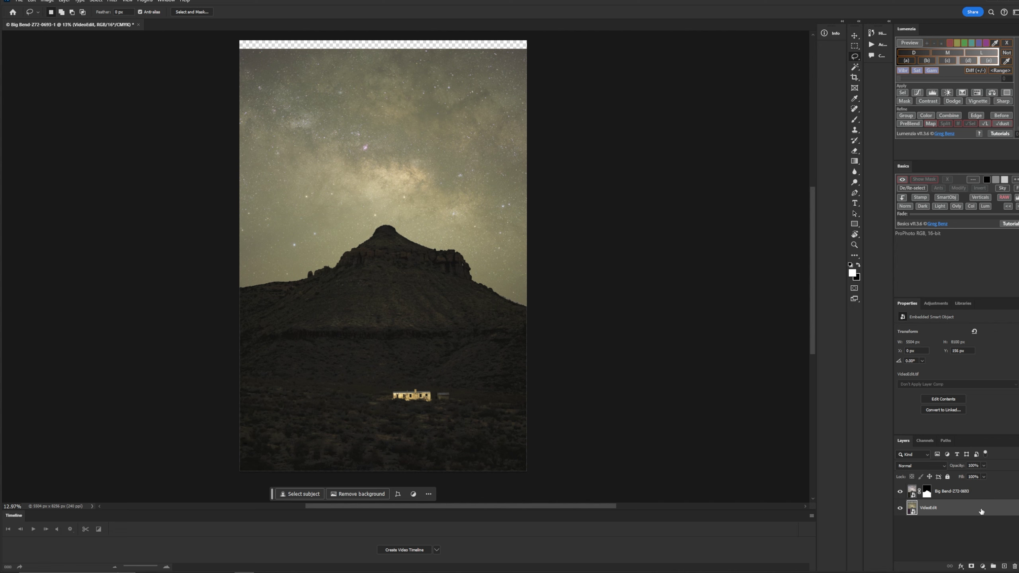
- Open the VideoEdit sky layer in the Camera Raw Filter
right_click(963, 515)
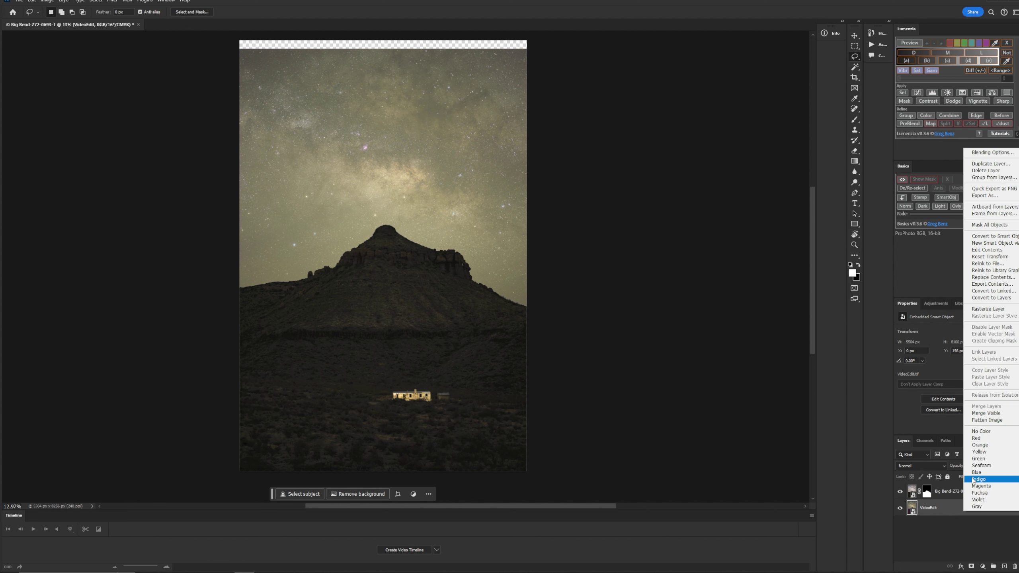
click(1008, 425)
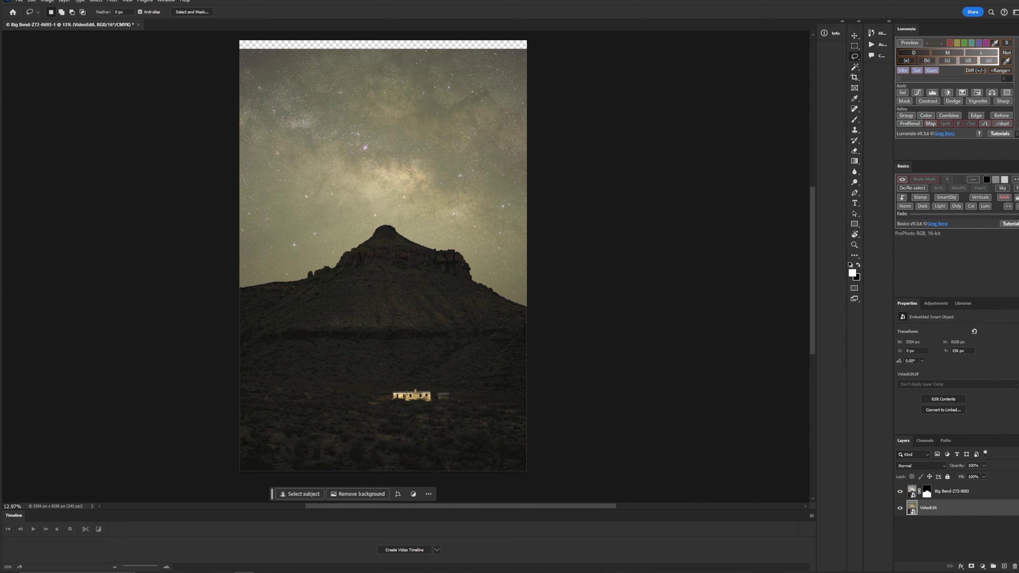
click(113, 2)
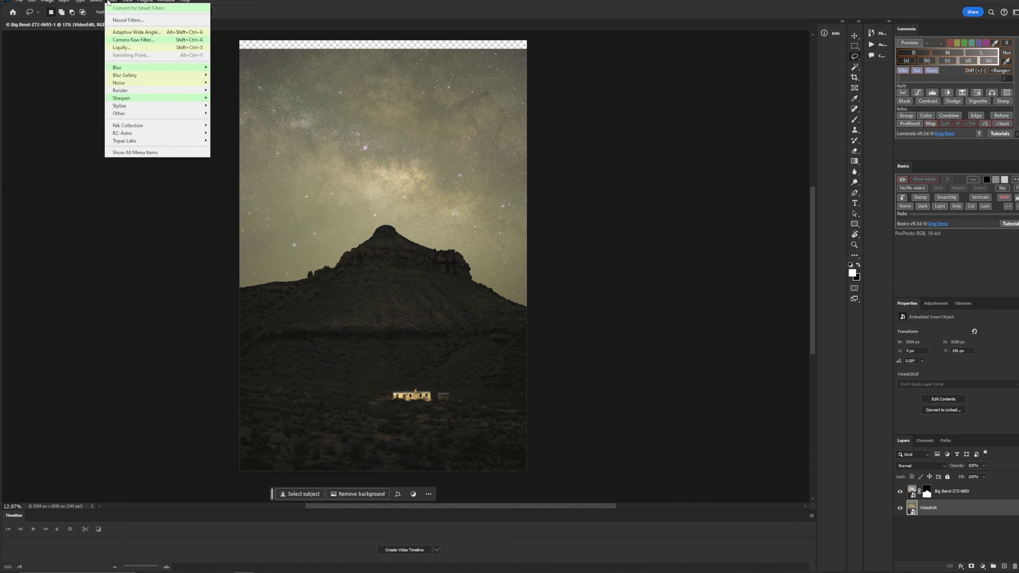
click(143, 40)
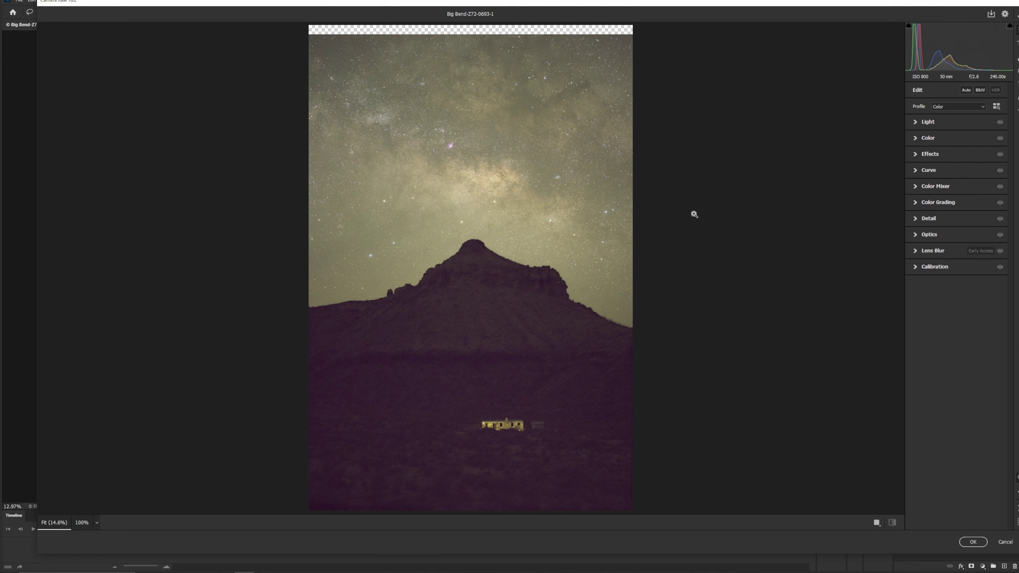
- Adjust the sky's light: Exposure -0.80, Contrast +20, Highlights +5, Shadows -17, Whites +12 and Blacks -23
click(916, 124)
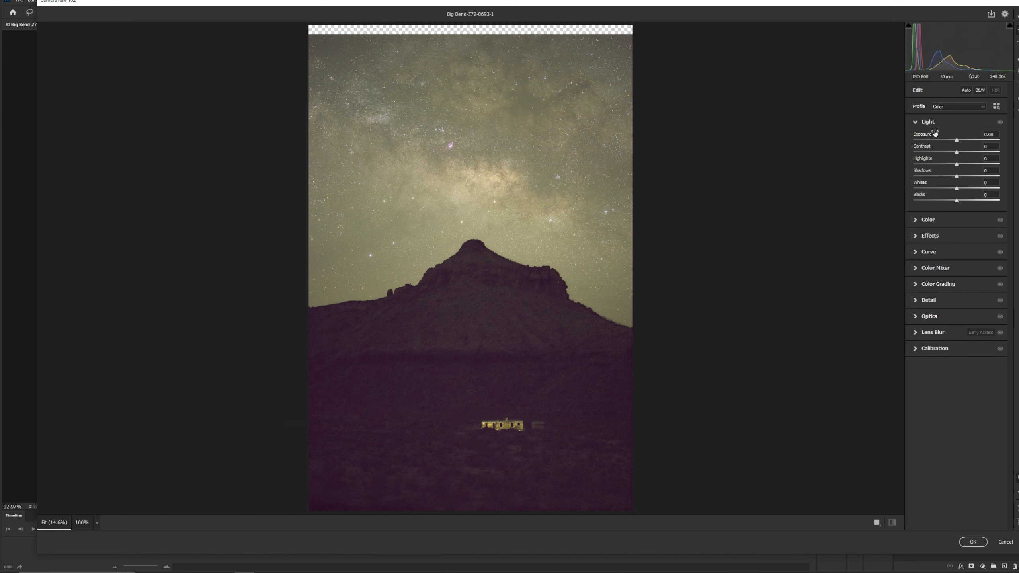
drag(958, 142, 951, 143)
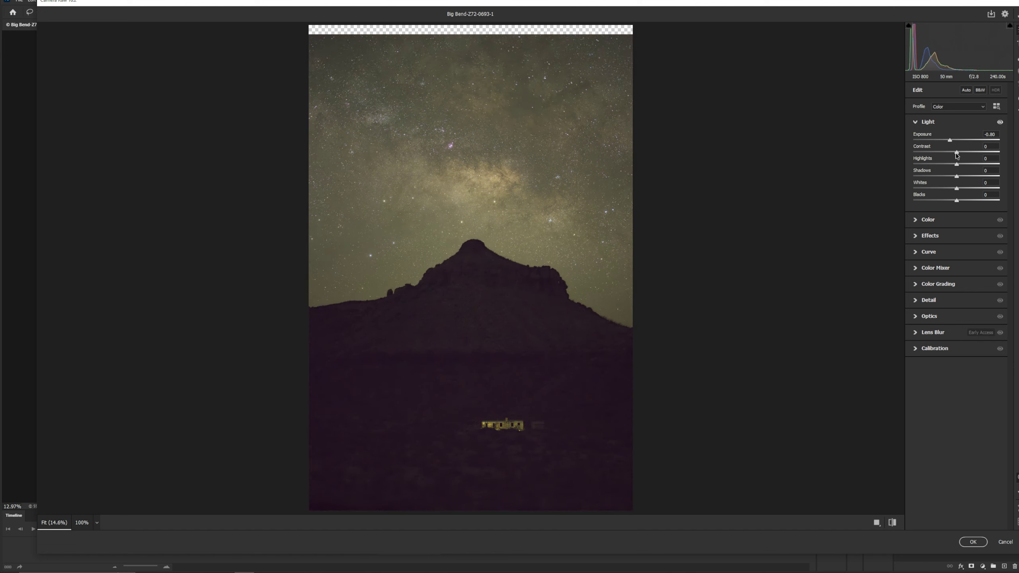
drag(958, 154, 966, 155)
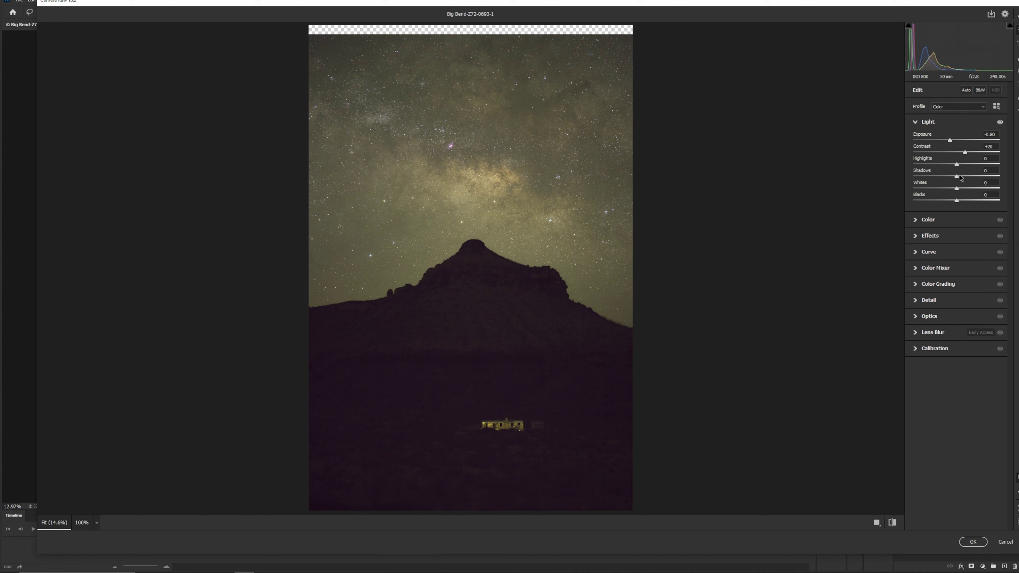
mouse_move(958, 165)
mouse_down()
mouse_move(958, 177)
mouse_move(928, 177)
mouse_move(953, 179)
mouse_up()
drag(957, 191, 946, 201)
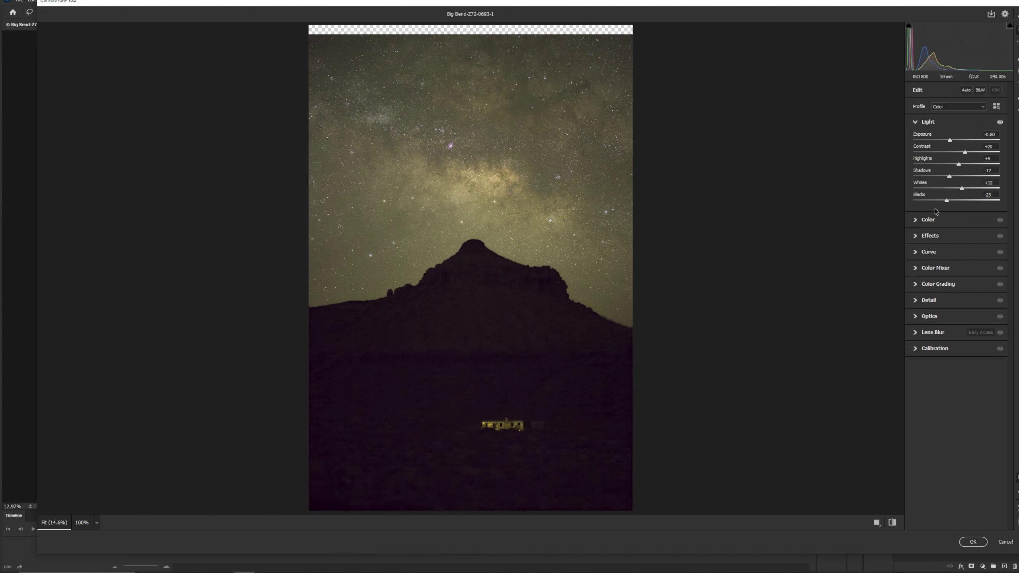
click(958, 106)
key(Escape)
- Adjust the sky's color to Temperature -13, Vibrance +11 and Saturation -15
click(916, 227)
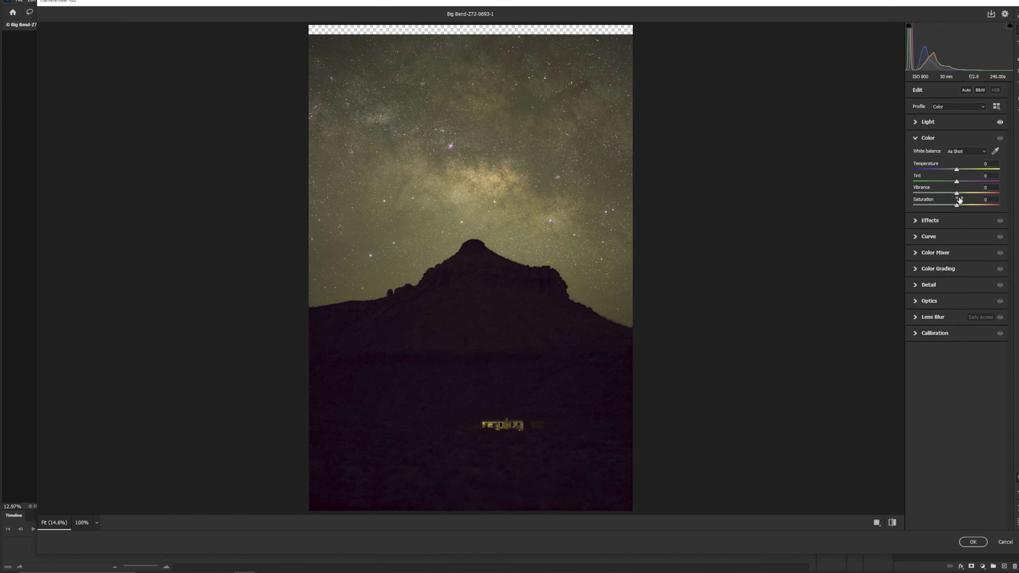
drag(957, 193, 964, 193)
drag(957, 207, 950, 206)
drag(958, 170, 952, 171)
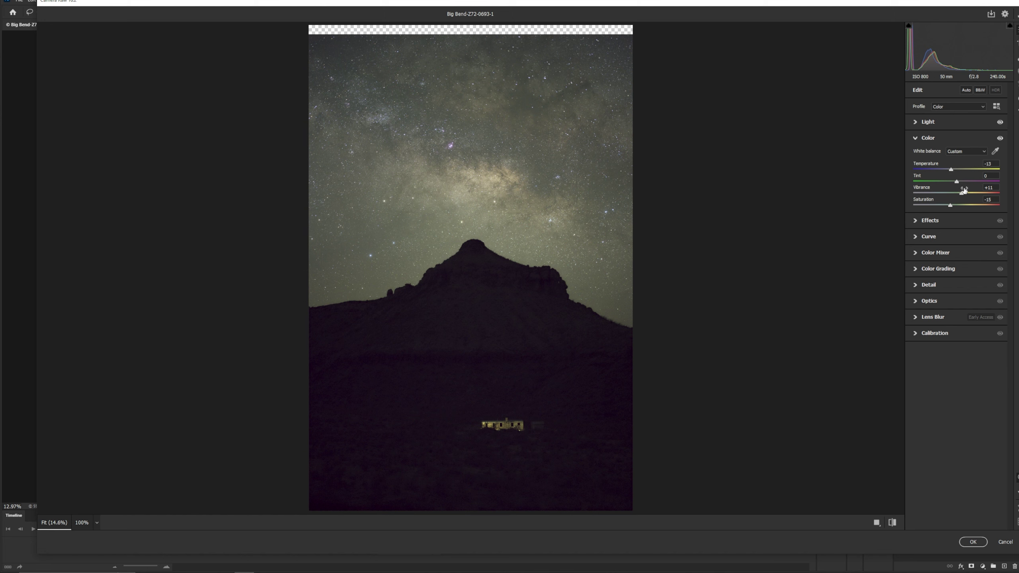
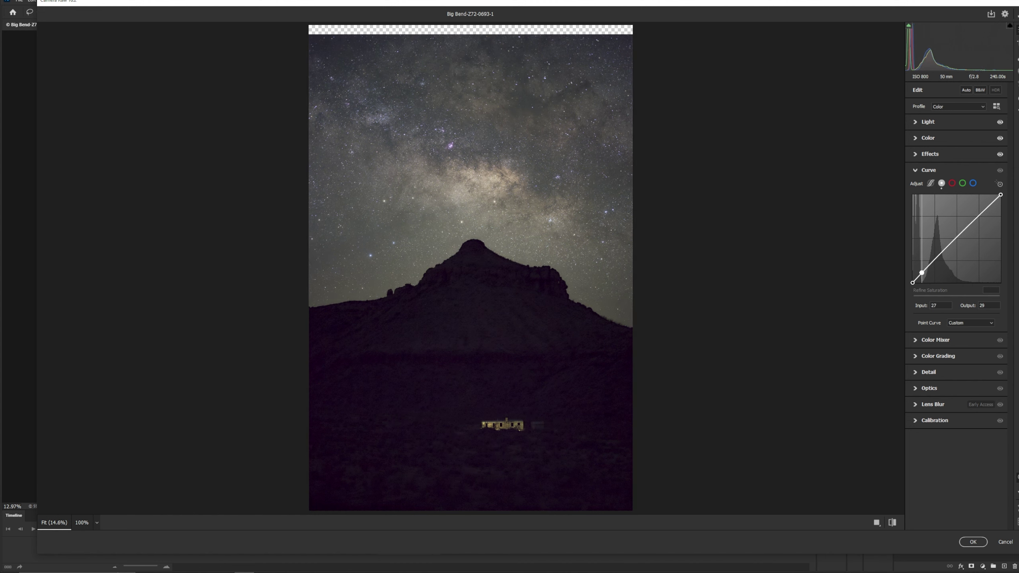
- Raise the midtones of the red, green and blue point curves, moving red input 115 to output 140 and blue input 115 to output 141
click(952, 183)
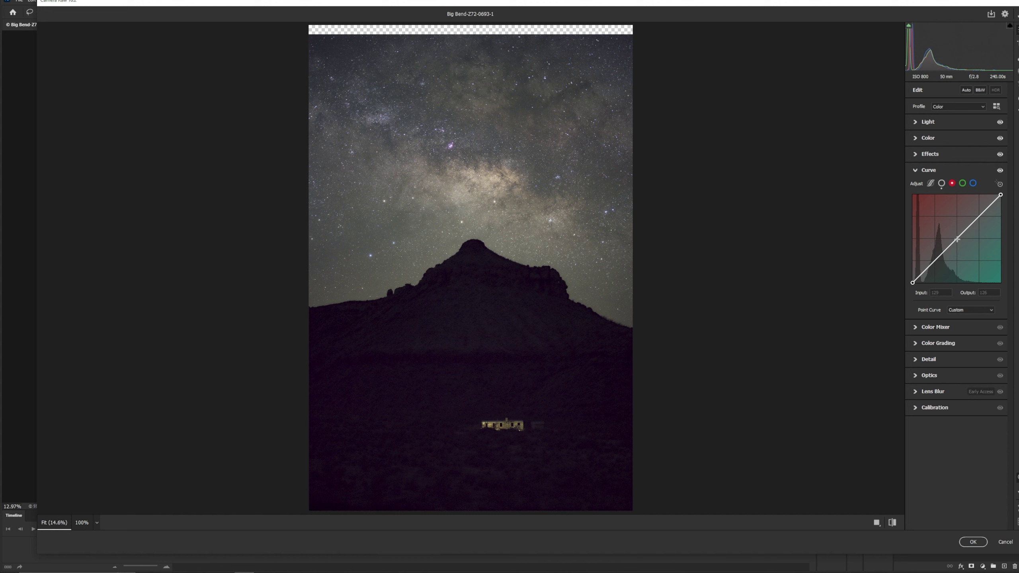
drag(958, 239, 953, 234)
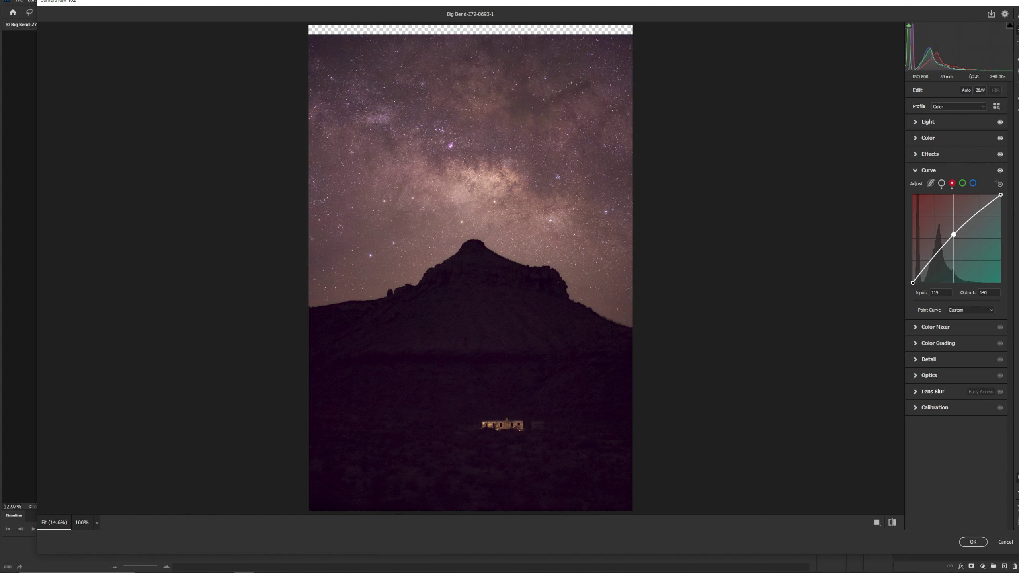
click(962, 183)
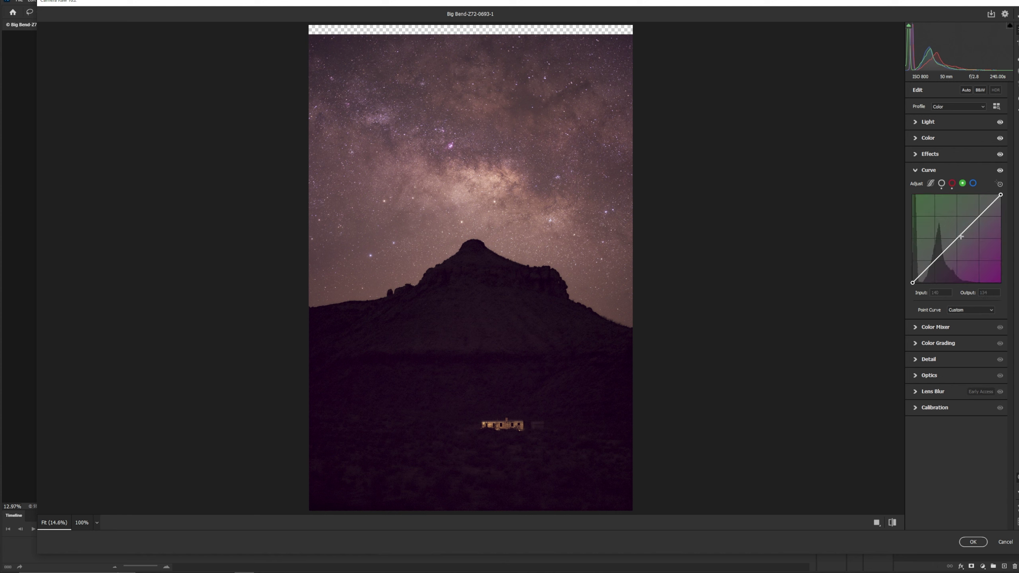
drag(960, 237, 953, 234)
click(973, 184)
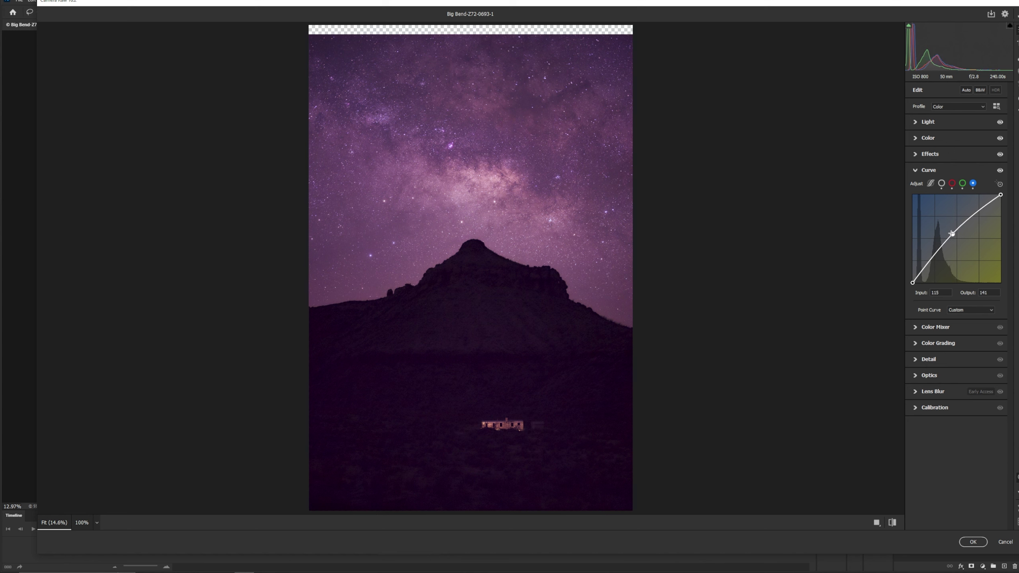
- Lower the curve midpoints to input 135, output 127 for red and input 133, output 125 for green, and reduce the blue lift slightly
click(953, 186)
drag(953, 235, 959, 239)
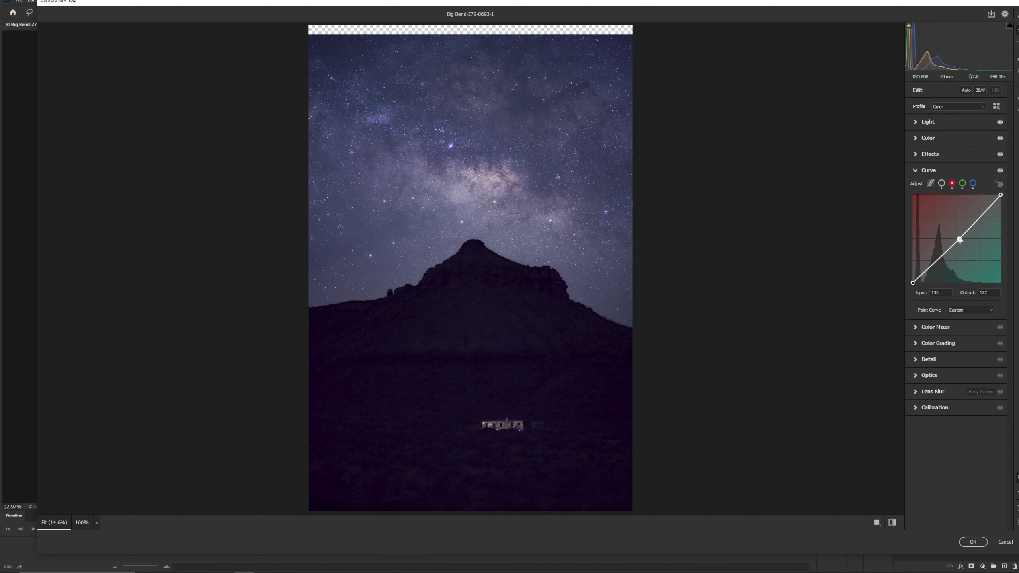
click(962, 183)
drag(960, 240, 959, 240)
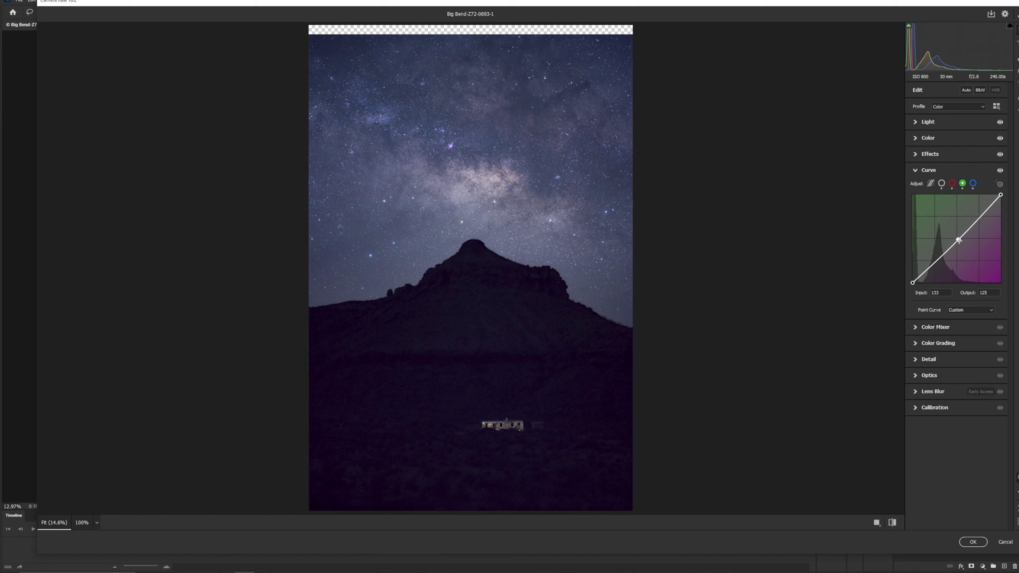
click(973, 184)
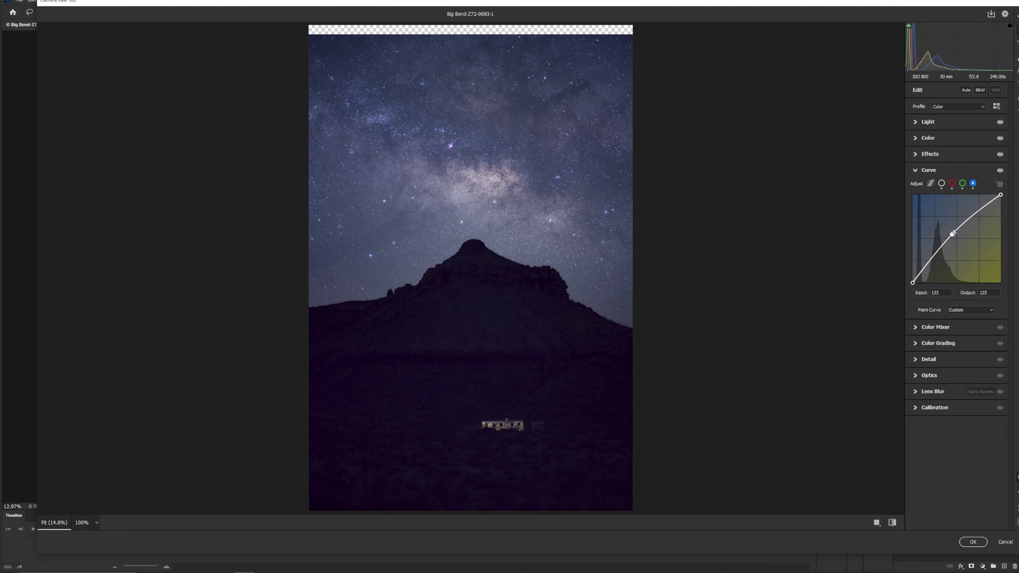
drag(952, 234, 956, 236)
- Tint the sky's shadows slightly in Color Grading, darken their luminance a little and raise the highlights' luminance
click(916, 328)
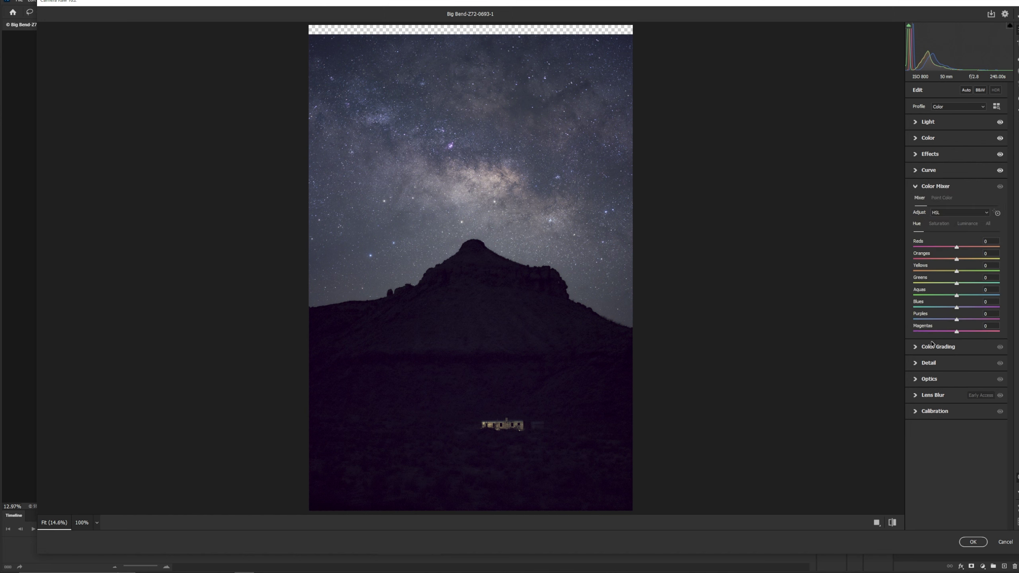
click(916, 348)
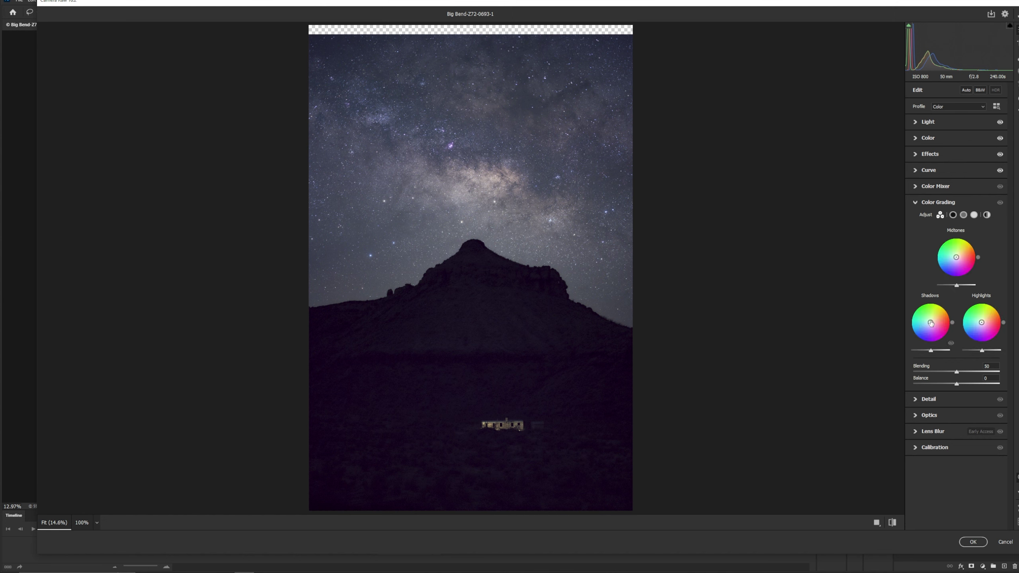
drag(930, 323, 930, 323)
drag(931, 352, 928, 353)
drag(979, 312, 989, 352)
- Sharpen the sky with Sharpening 12, Radius 0.5 and Detail 100
click(916, 399)
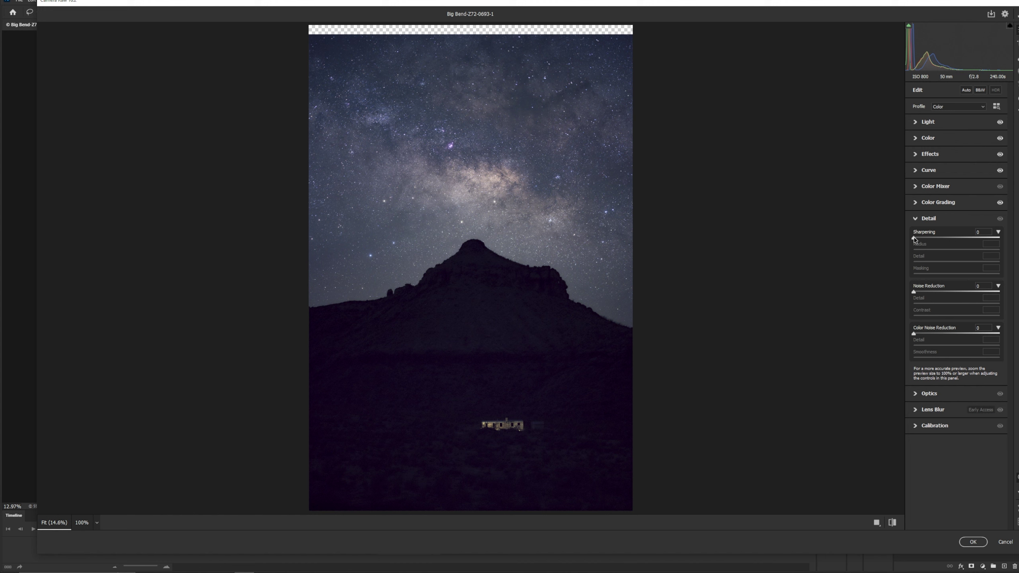
drag(914, 238, 918, 250)
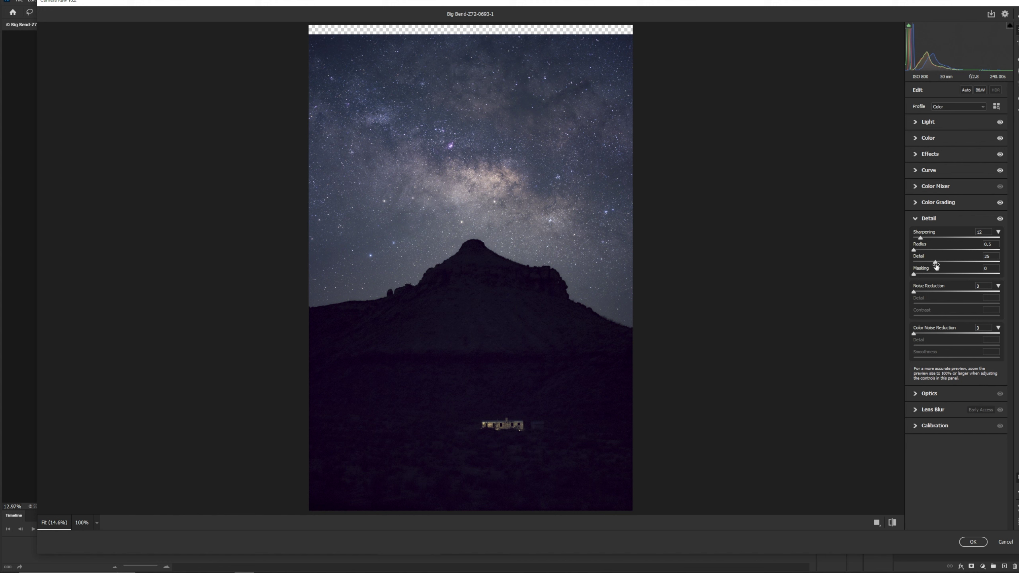
drag(936, 263, 999, 261)
- Set the sky's Noise Reduction to 70 and its Detail to 72, judging the stars at 100% magnification
drag(913, 292, 924, 293)
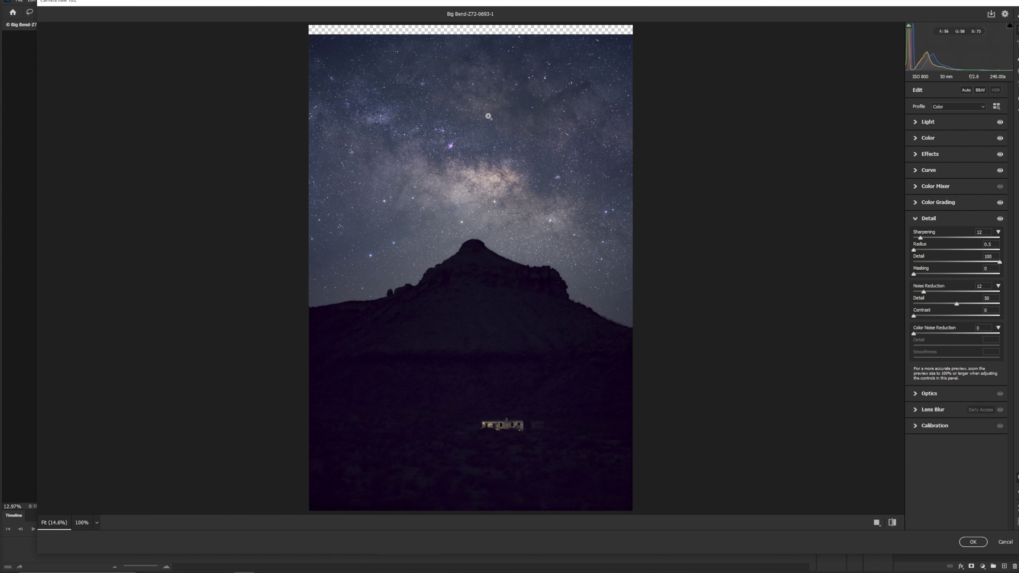
click(504, 118)
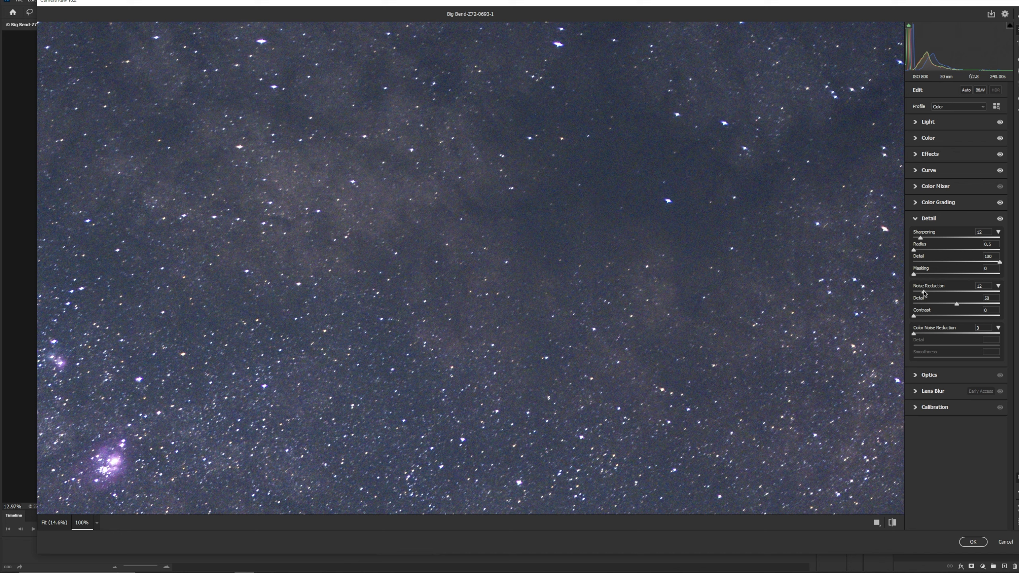
drag(923, 293, 982, 300)
mouse_move(983, 294)
mouse_down()
mouse_move(913, 292)
mouse_move(975, 297)
mouse_move(974, 307)
mouse_up()
- Refine Noise Reduction to 67 with slightly lower Detail, set Color Noise Reduction to 29, and apply the filter to the sky layer
alt+click(602, 477)
drag(601, 477, 588, 110)
key(ctrl+0)
click(671, 166)
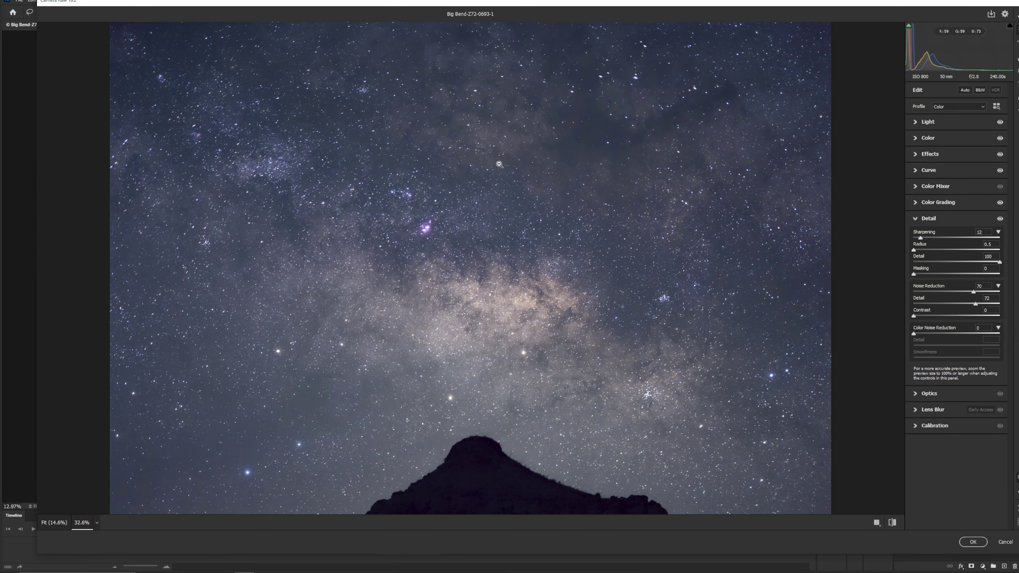
drag(671, 166, 653, 91)
click(653, 92)
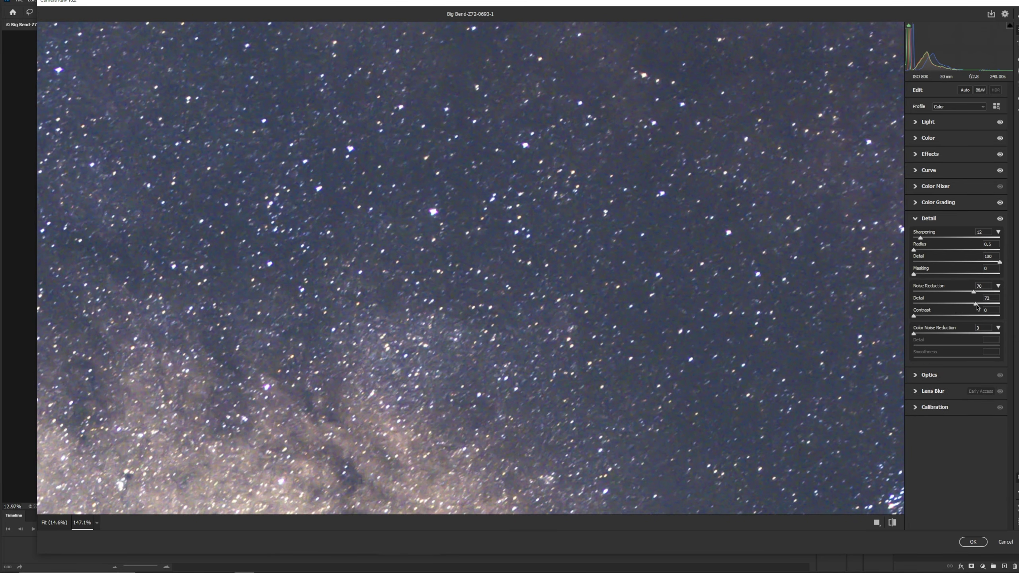
drag(974, 293, 1015, 309)
drag(1001, 307, 971, 308)
drag(914, 335, 913, 336)
drag(915, 335, 938, 338)
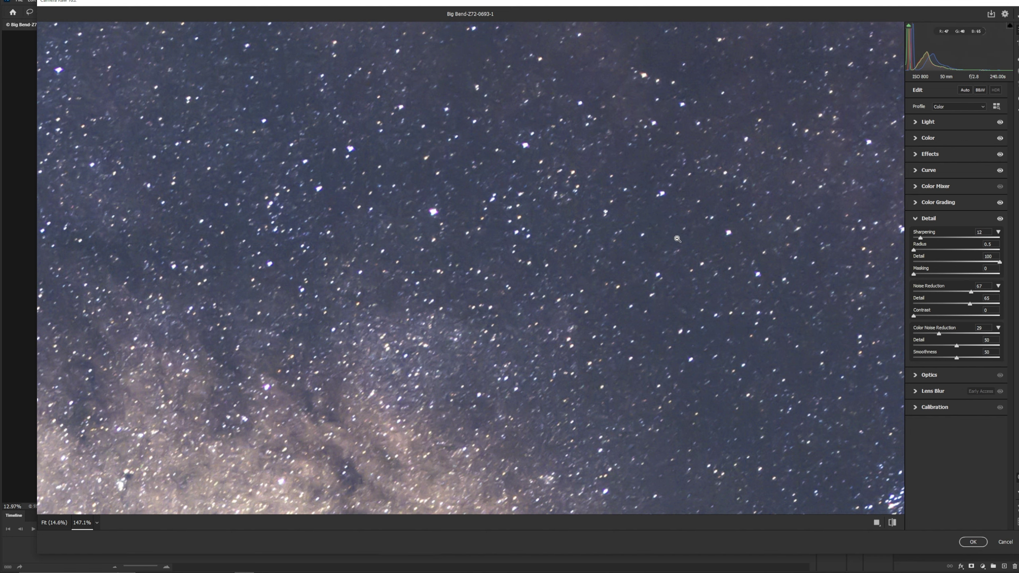
click(695, 271)
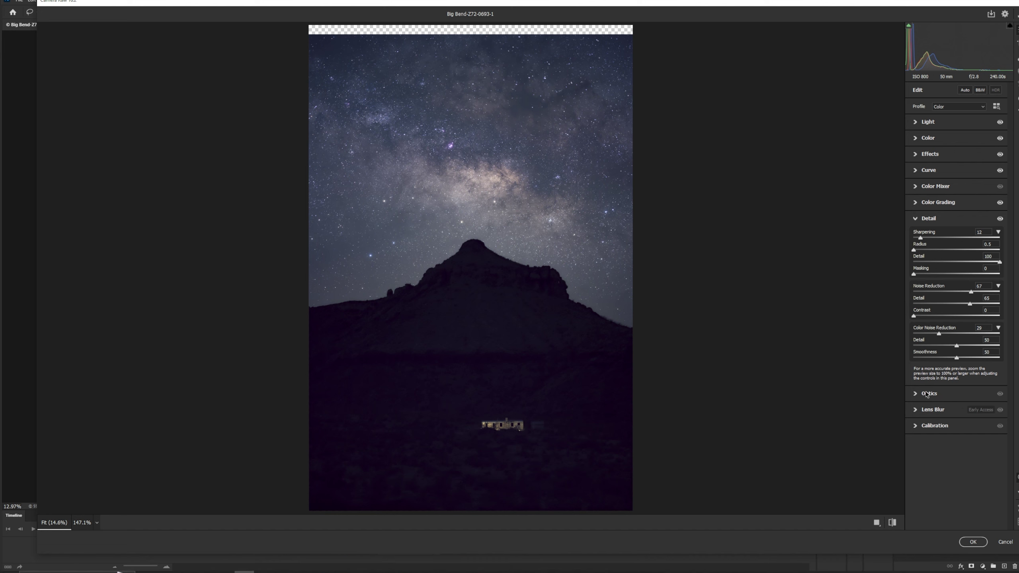
click(972, 542)
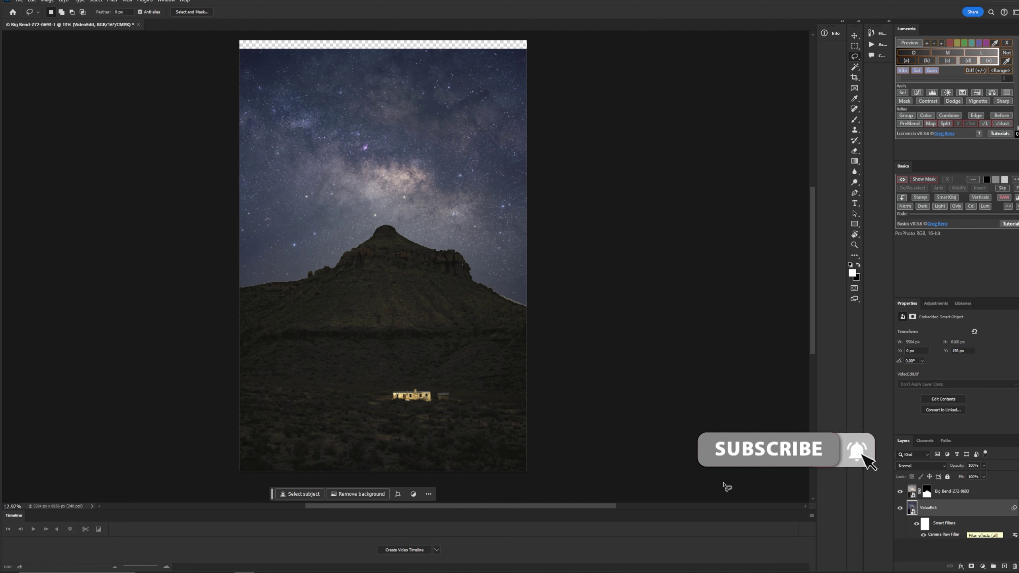
- Open the masked foreground layer Big Bend-Z72-0693 in the Camera Raw Filter
click(988, 495)
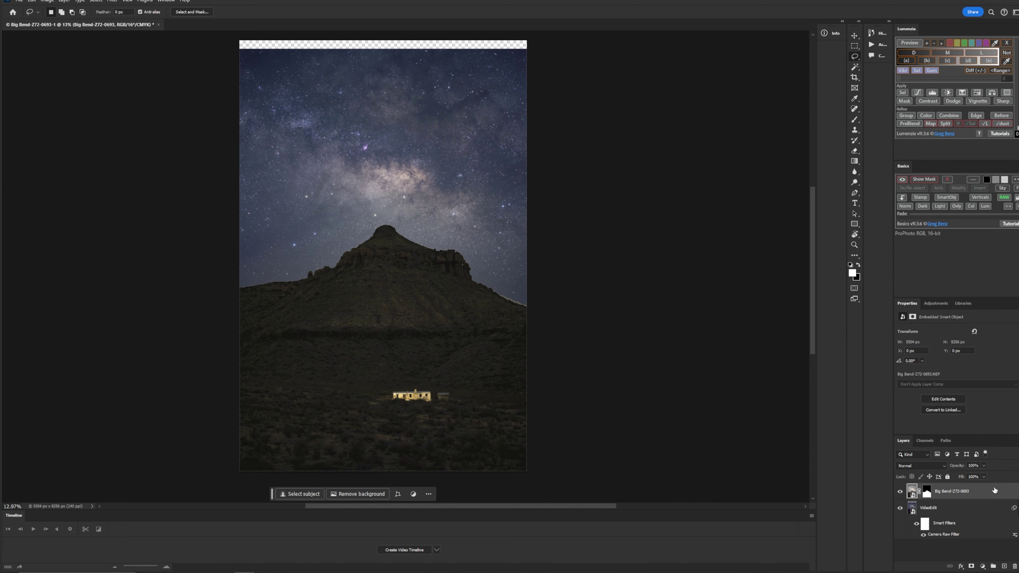
right_click(994, 489)
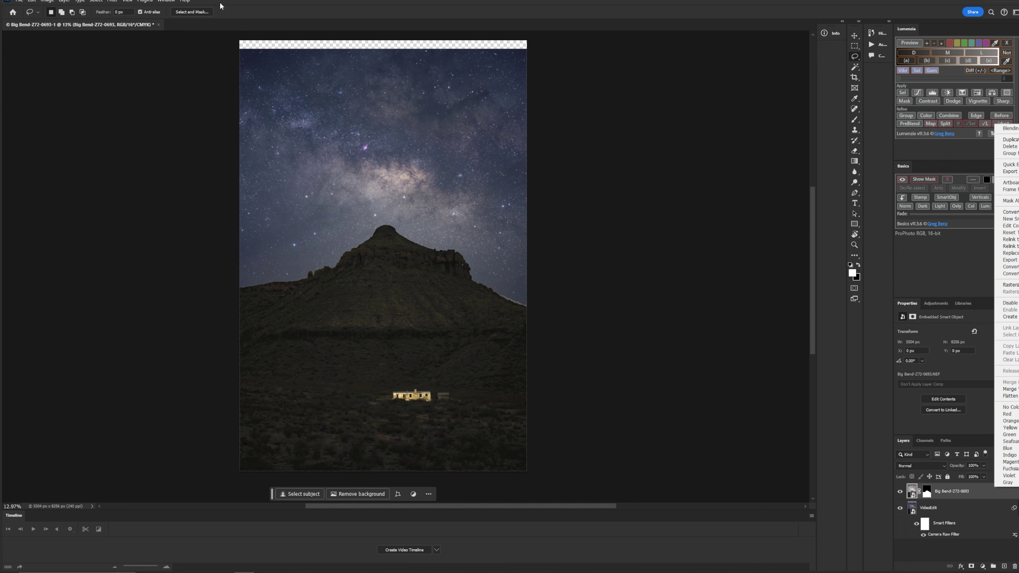
click(124, 1)
click(114, 2)
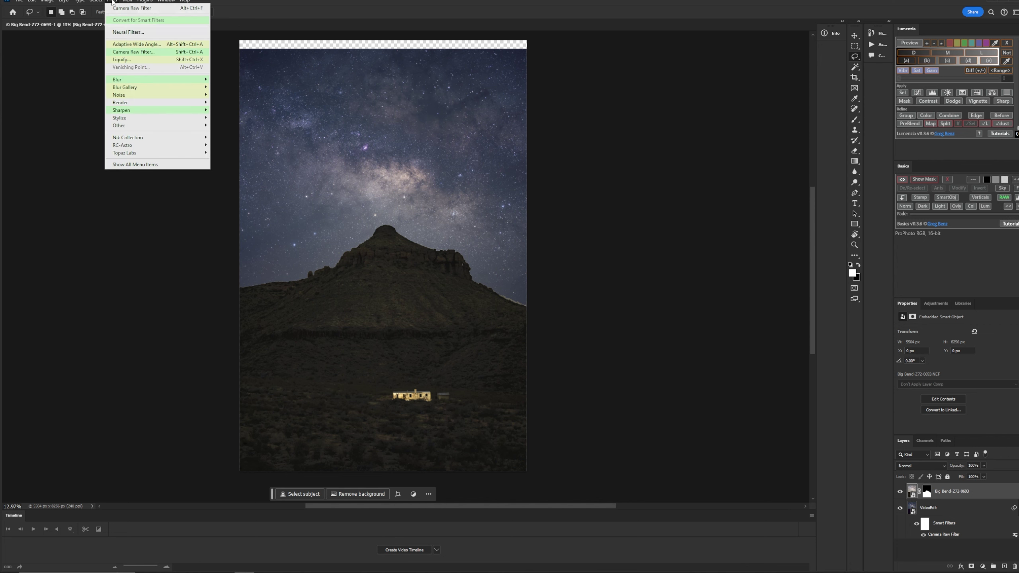
click(136, 52)
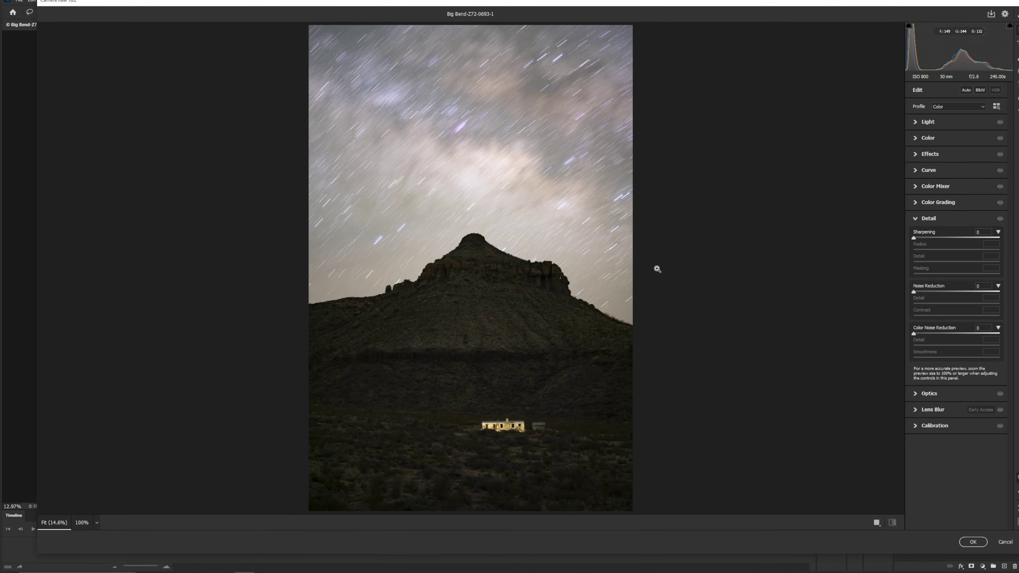
- Set the foreground's Exposure to -0.55 and Highlights to +19, fine-tune the Whites, and apply the filter
click(917, 125)
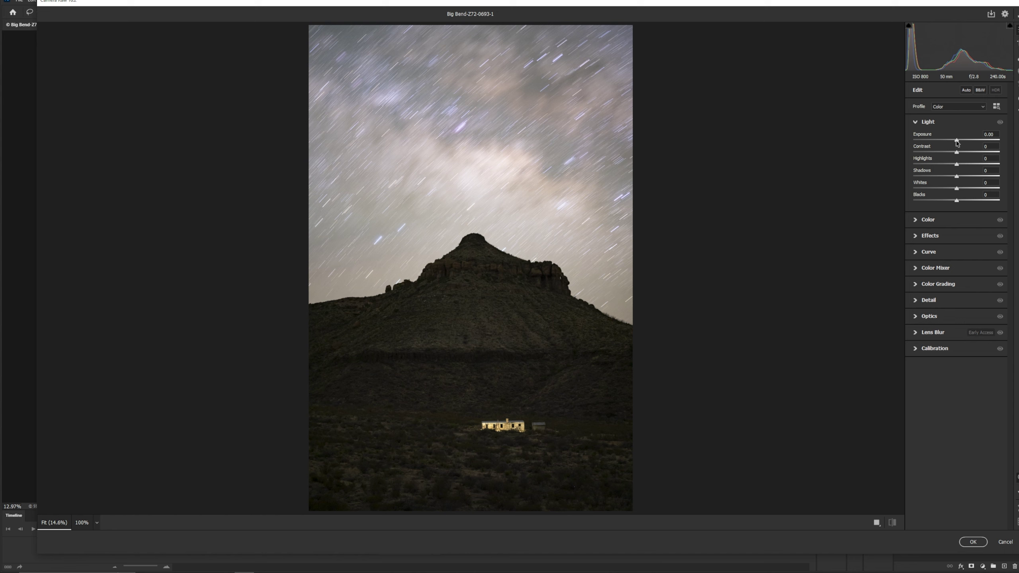
drag(957, 142, 952, 140)
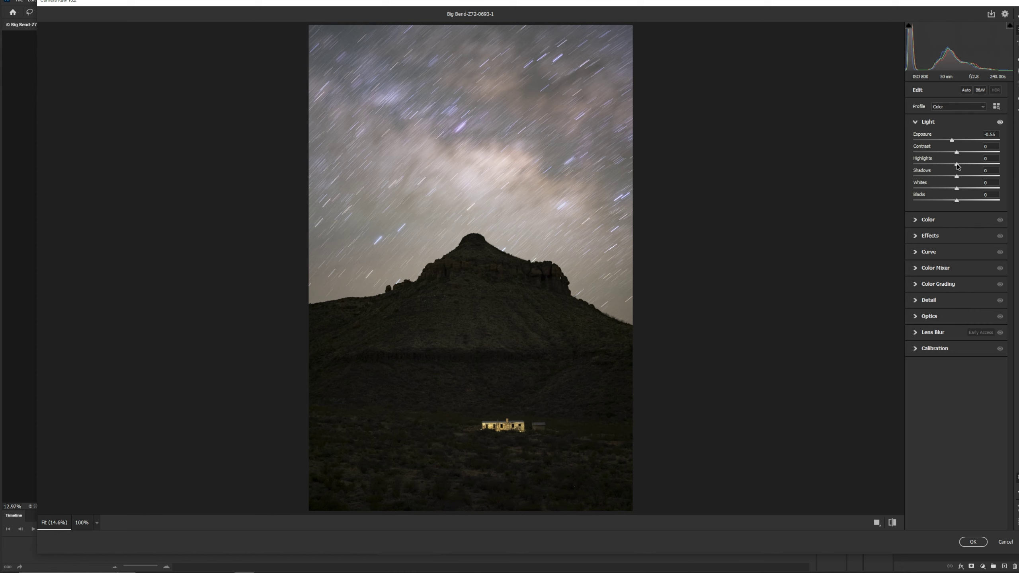
drag(957, 165, 966, 169)
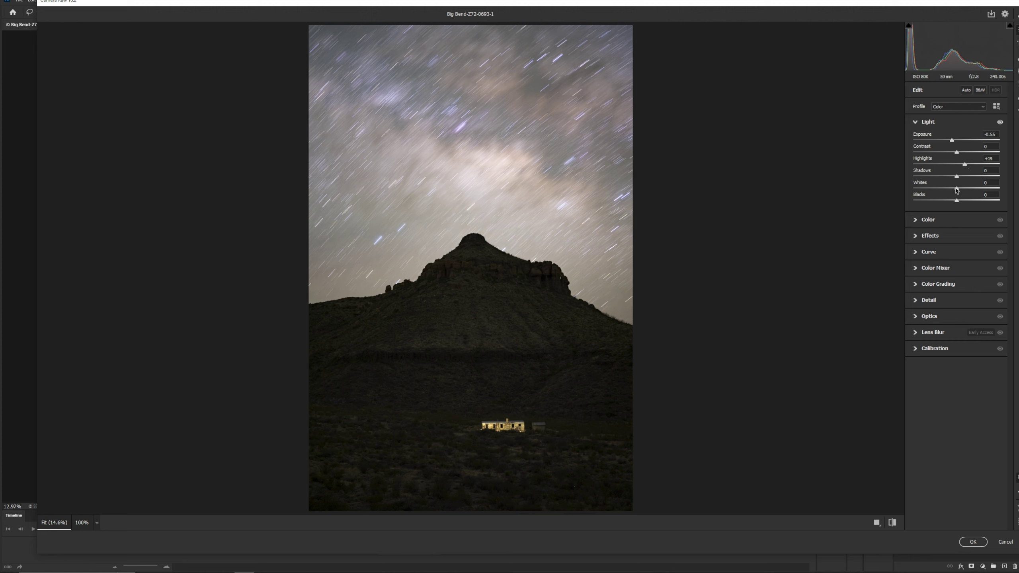
drag(957, 191, 958, 191)
click(916, 220)
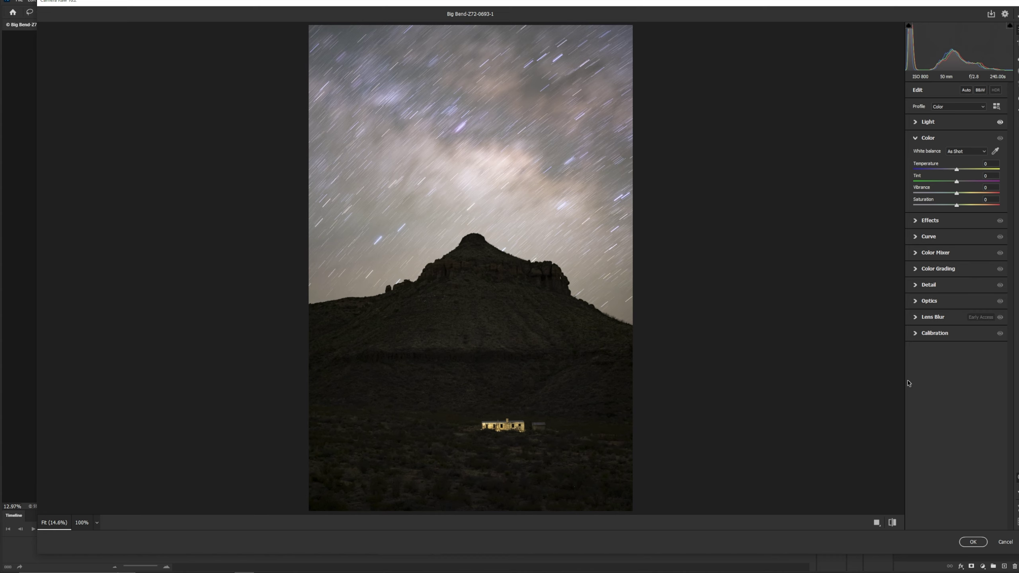
click(973, 542)
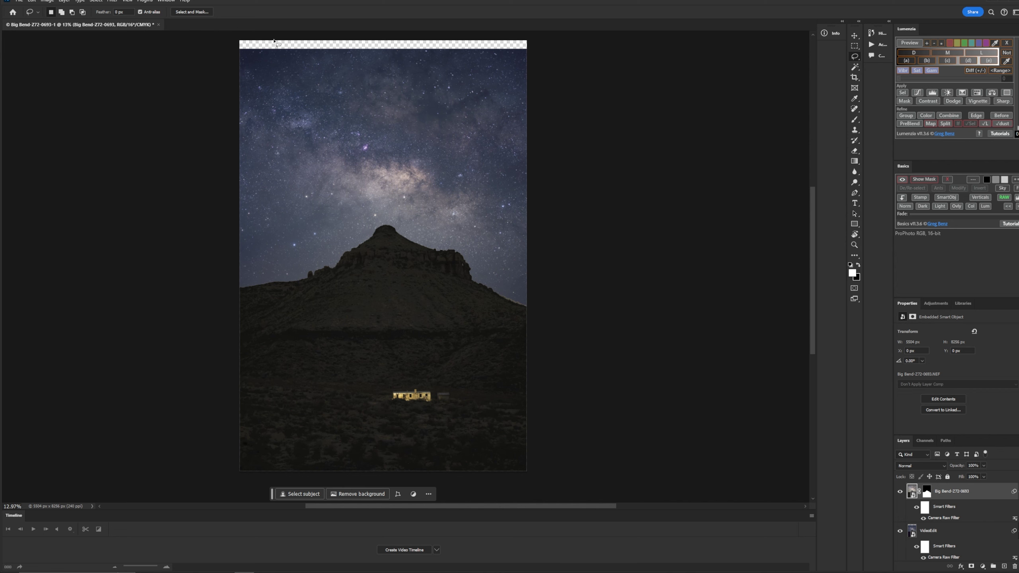
- Select the sky automatically and invert the selection to cover the mountain and desert foreground
scroll(267, 165, down, 2)
scroll(212, 94, up, 2)
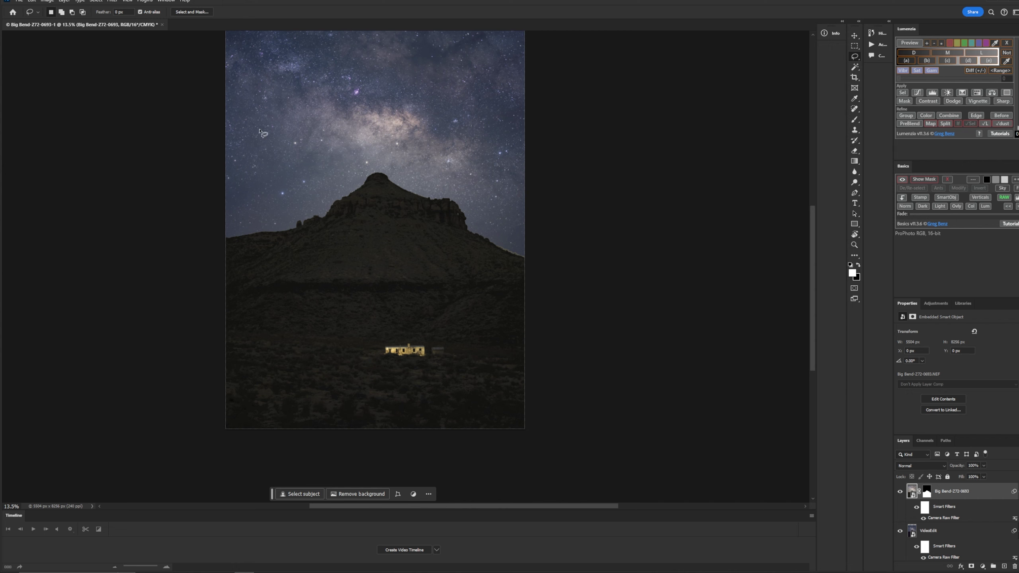
click(96, 2)
click(104, 58)
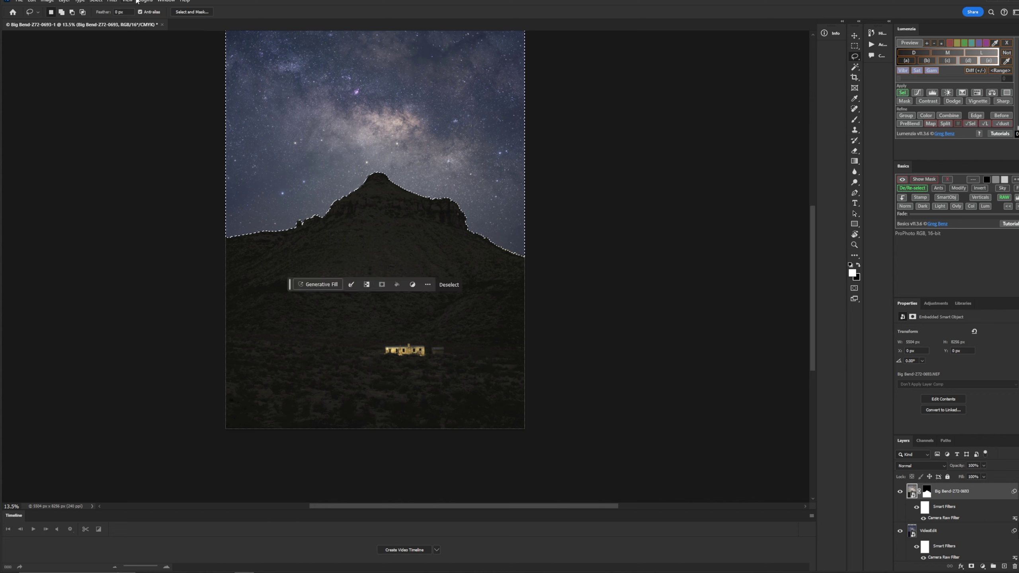
click(96, 1)
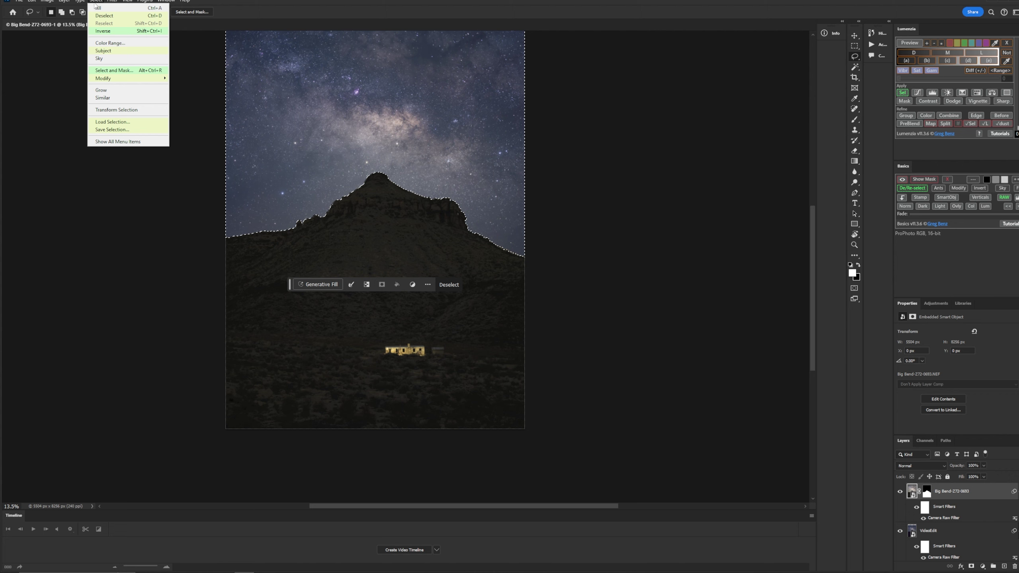
click(107, 31)
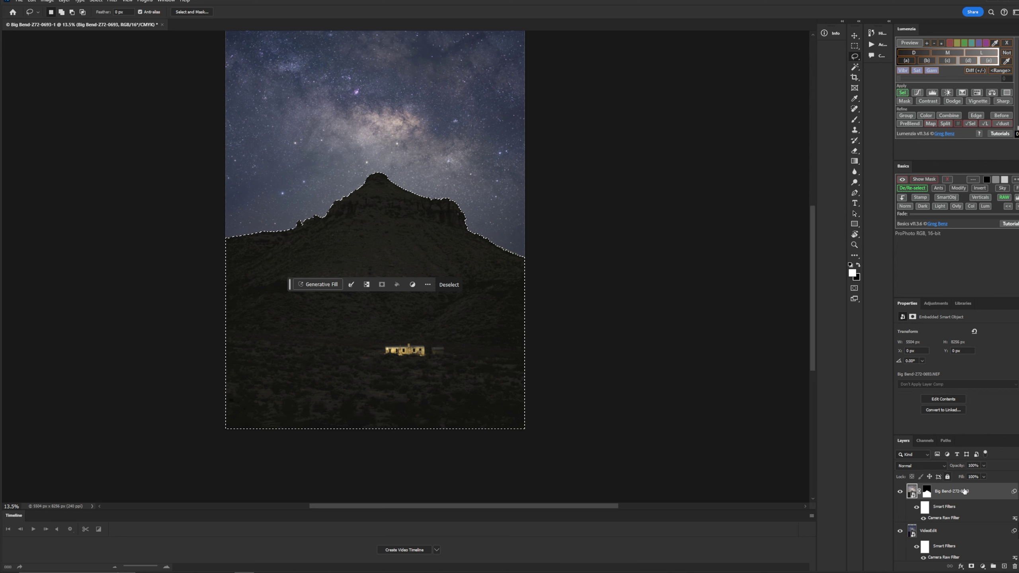
- Add a Color Balance adjustment layer masked to the foreground, with midtones at Magenta/Green -6 and Yellow/Blue +5
click(982, 567)
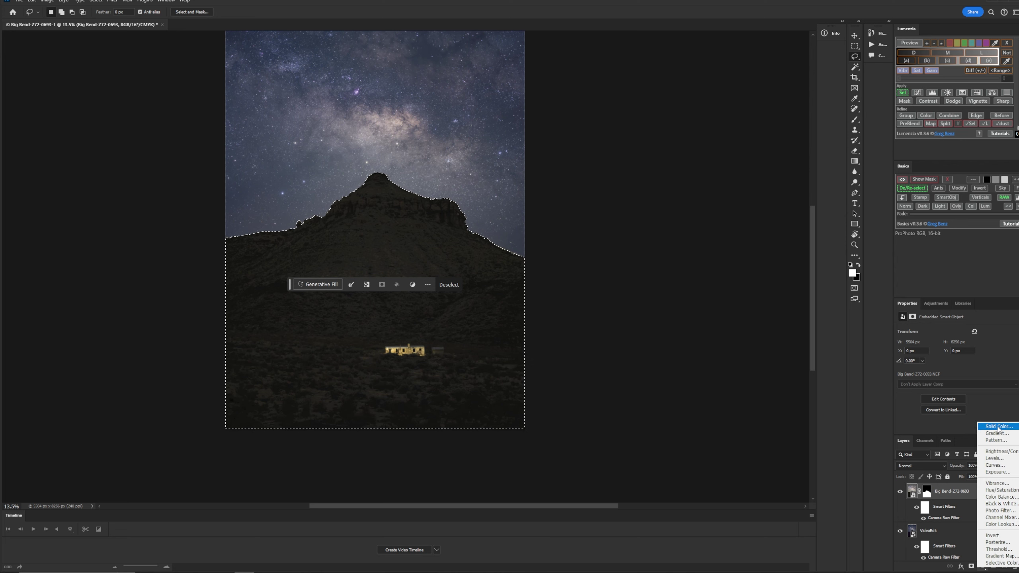
click(1006, 498)
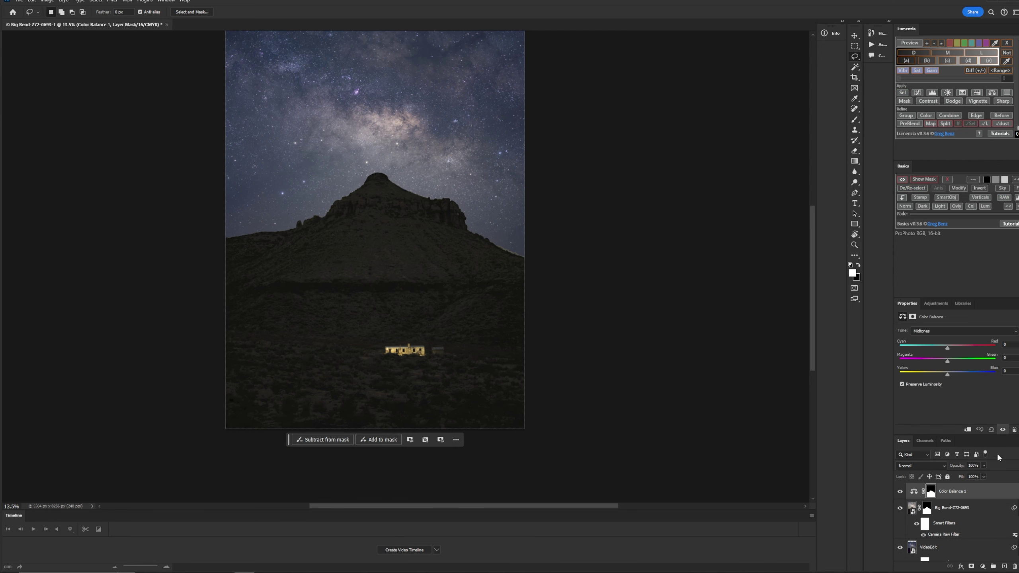
drag(948, 375, 947, 376)
drag(949, 366, 944, 366)
drag(947, 352, 945, 352)
drag(946, 363, 945, 364)
drag(950, 374, 952, 378)
- Inspect the mountain's ridgeline up close for bright fringes where the foreground meets the sky
scroll(461, 204, up, 10)
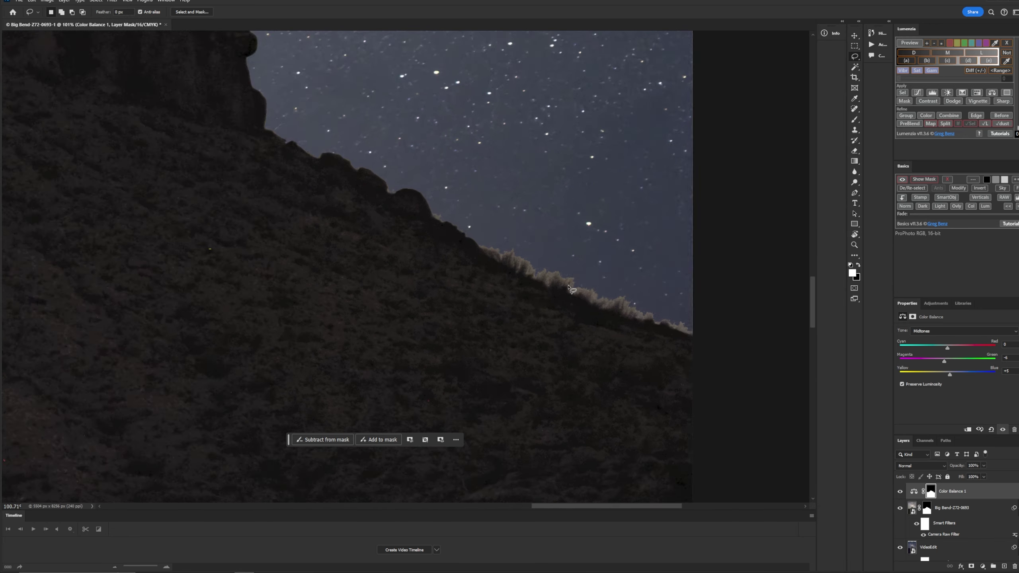
scroll(571, 289, up, 1)
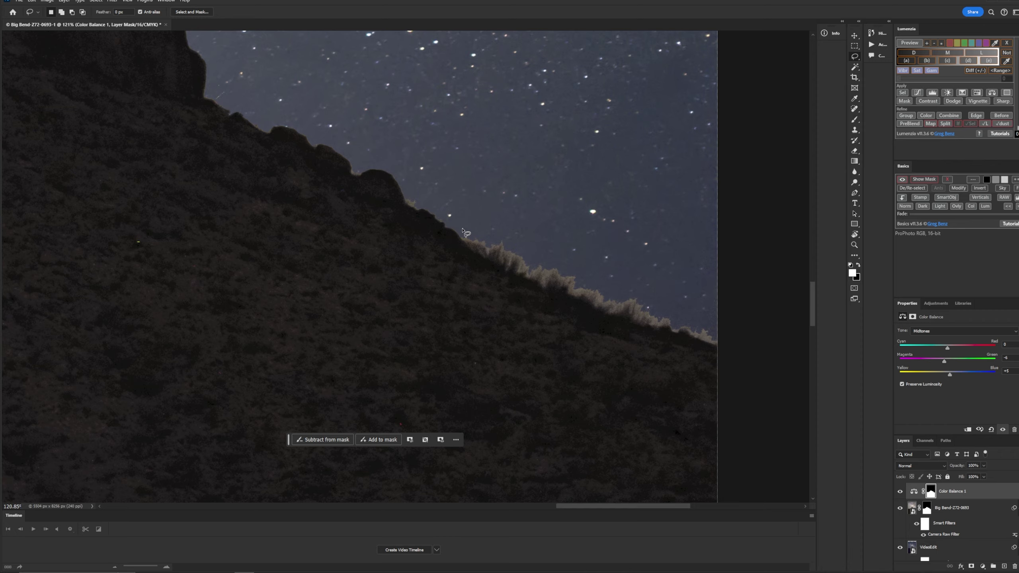
scroll(465, 233, down, 6)
scroll(230, 82, up, 4)
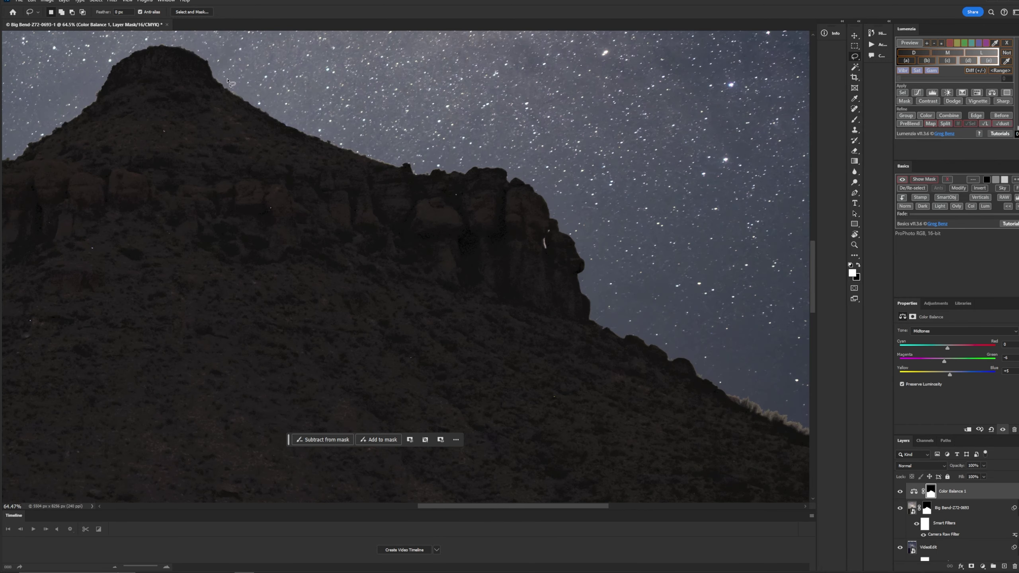
scroll(450, 185, up, 8)
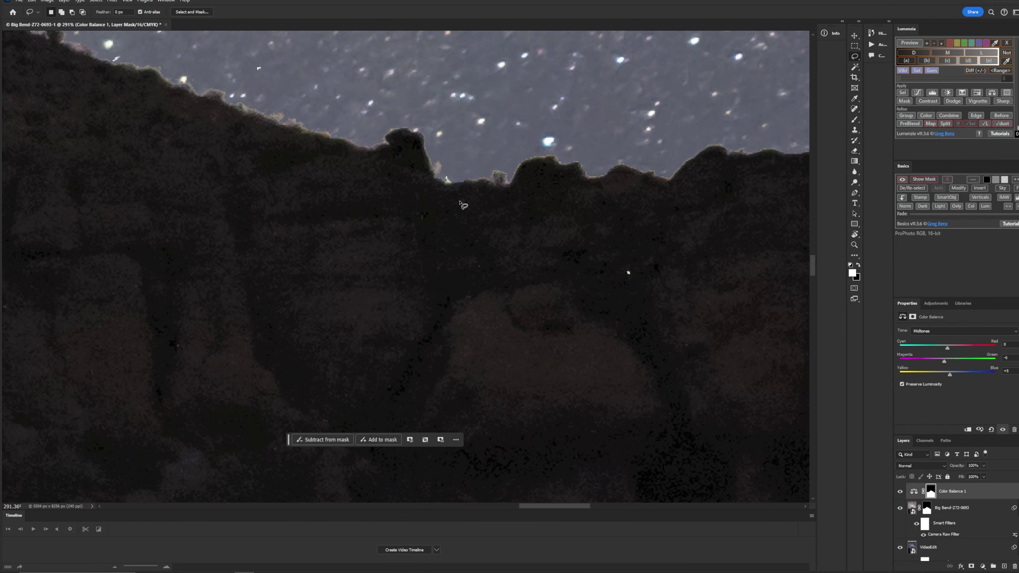
scroll(462, 204, down, 12)
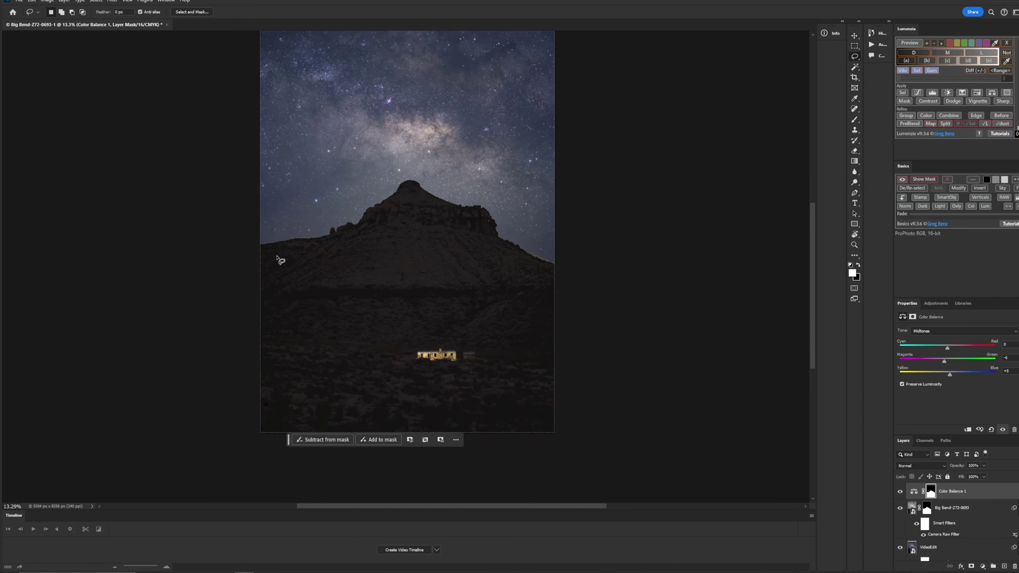
scroll(278, 259, up, 11)
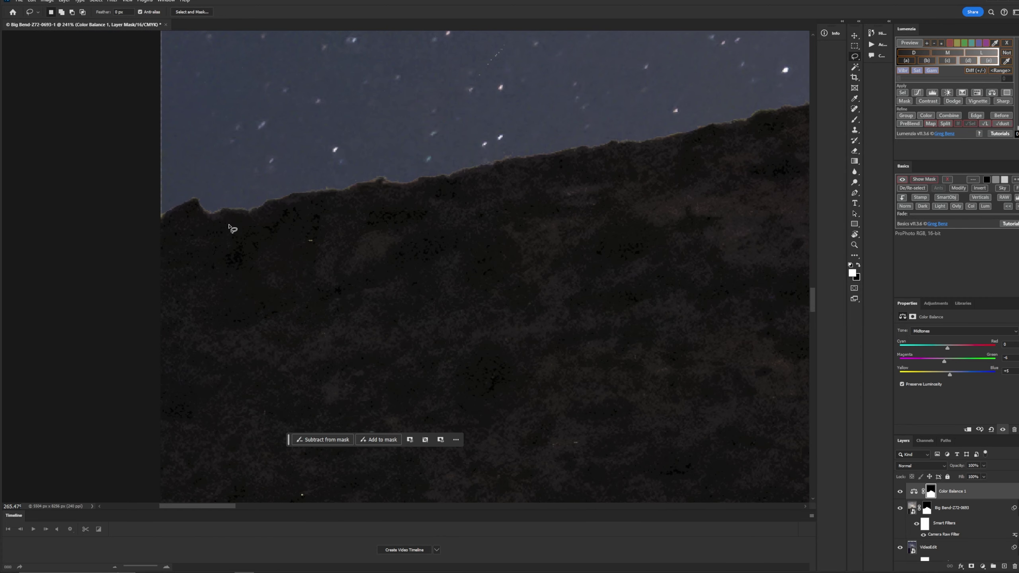
scroll(231, 227, down, 13)
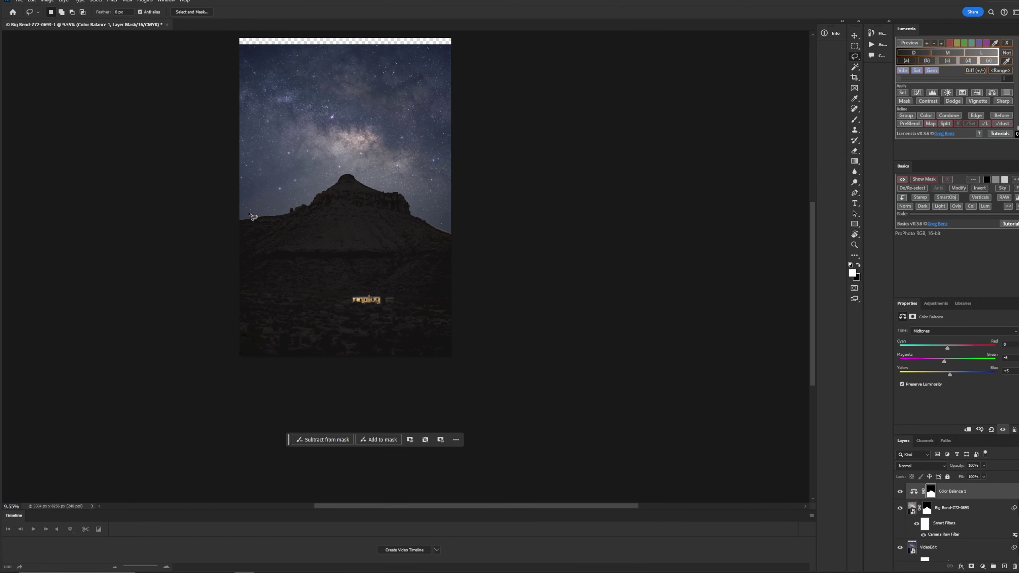
scroll(332, 150, up, 2)
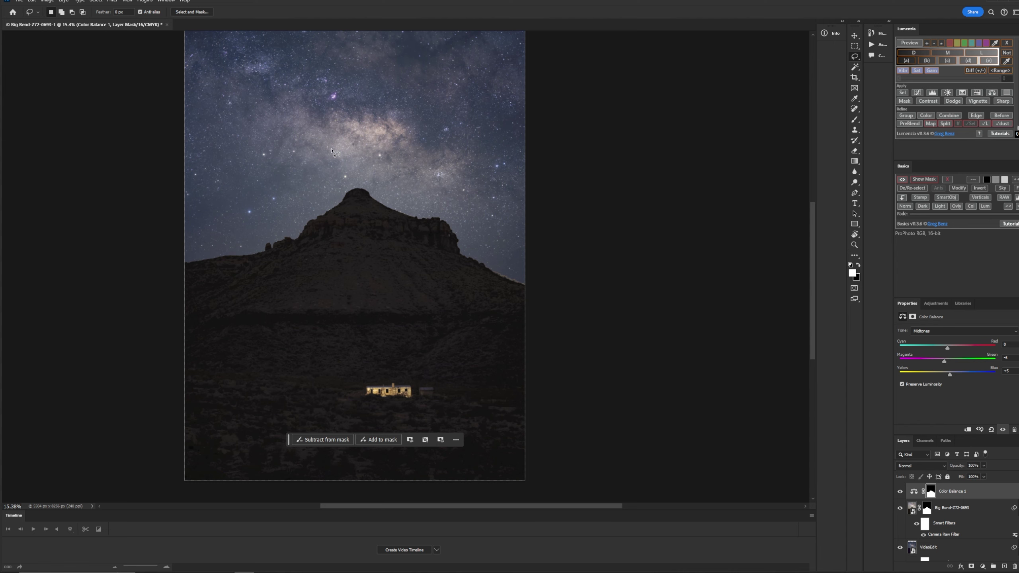
scroll(330, 257, up, 2)
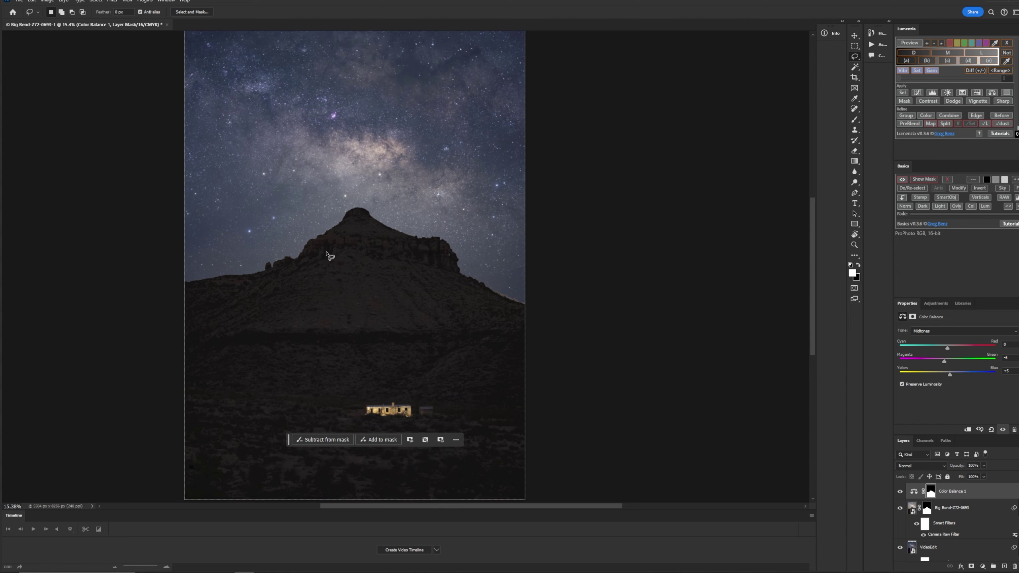
- Target the layer mask of Big Bend-Z72-0693 and select the sky automatically
click(959, 509)
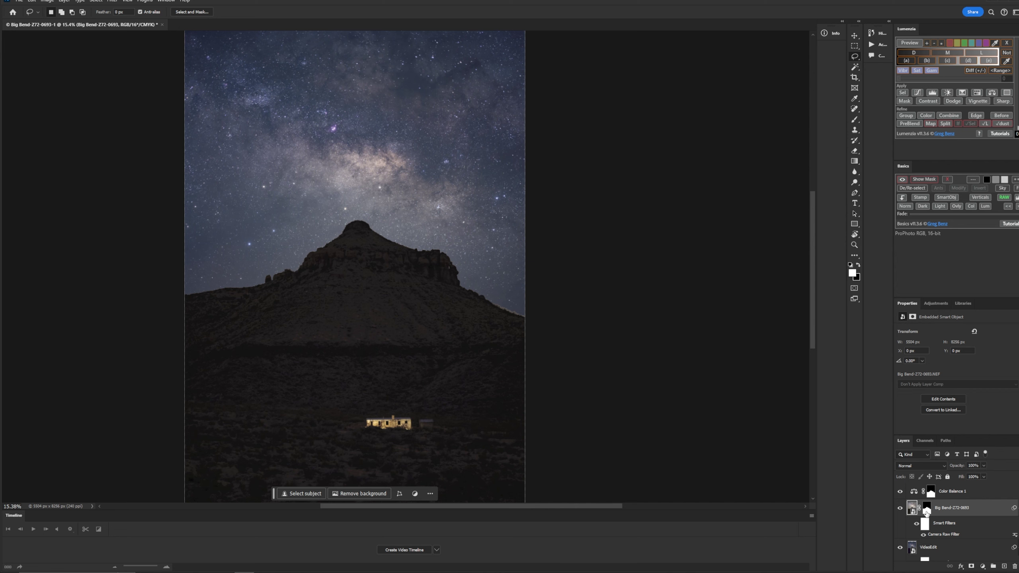
click(927, 509)
scroll(939, 518, down, 1)
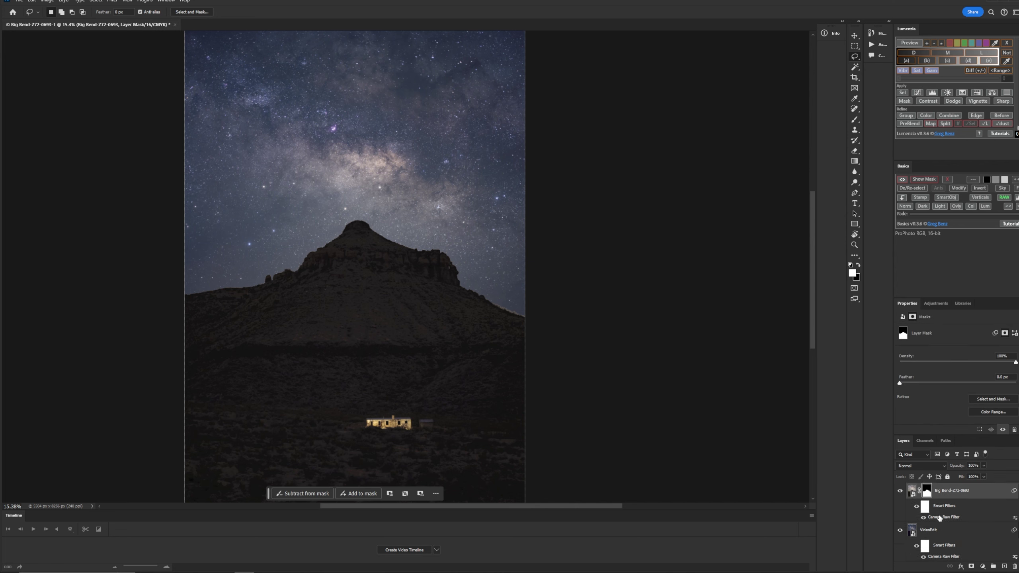
scroll(939, 518, up, 1)
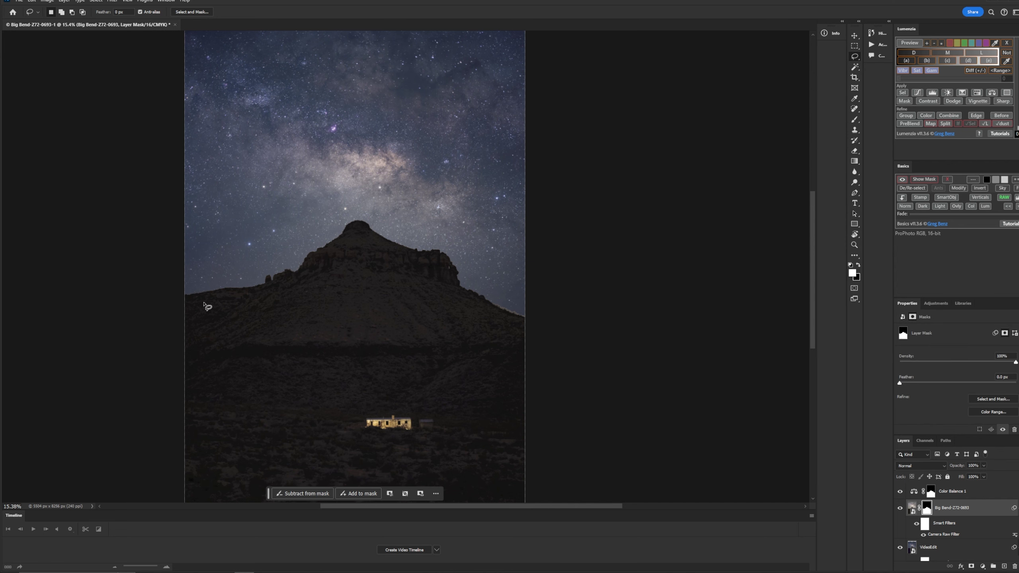
scroll(515, 315, up, 2)
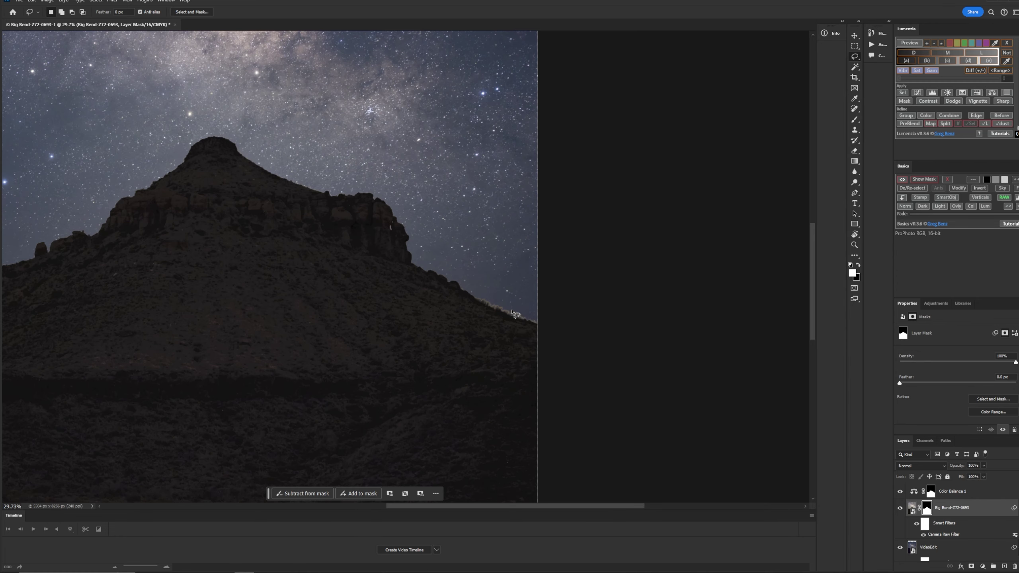
scroll(526, 320, down, 2)
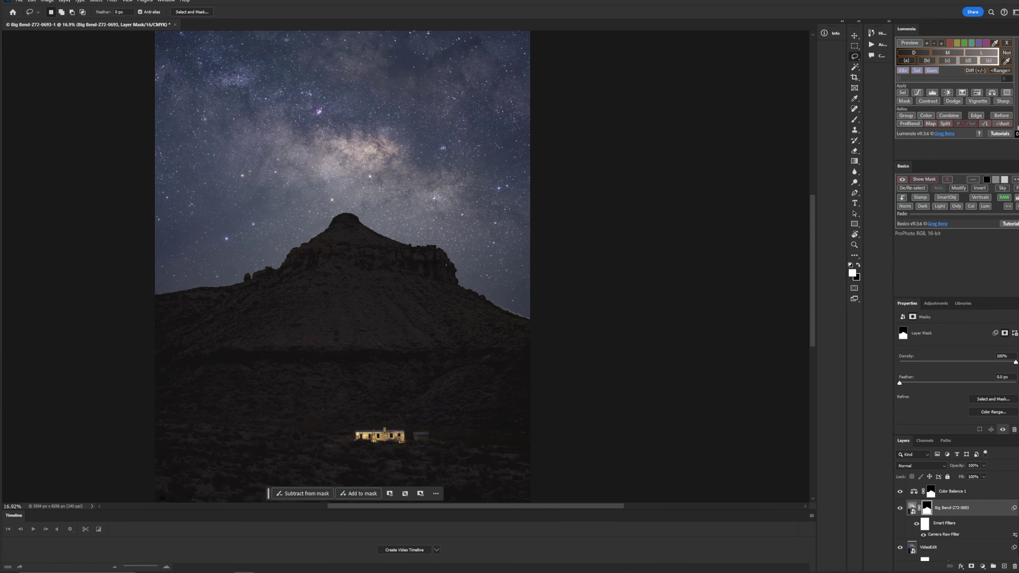
click(97, 2)
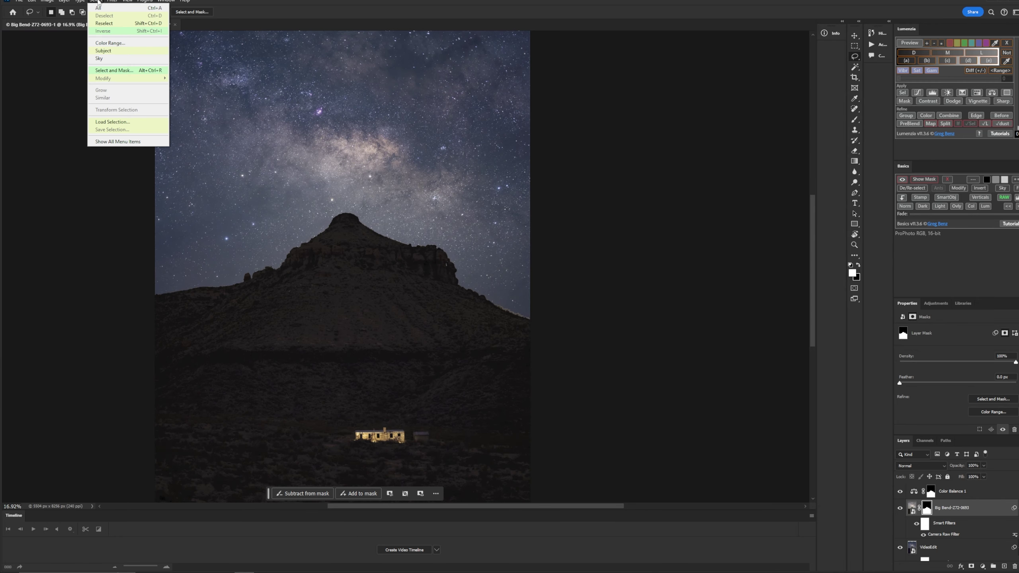
click(120, 58)
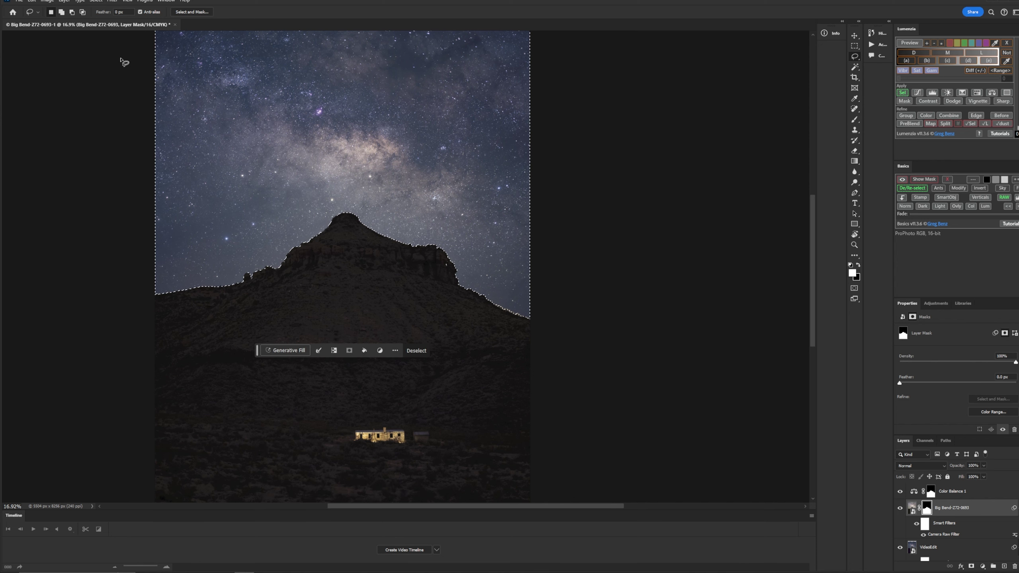
- Brush black on the foreground mask within the sky selection, over the bright bushes along the mountain's lower right slope
scroll(503, 315, up, 10)
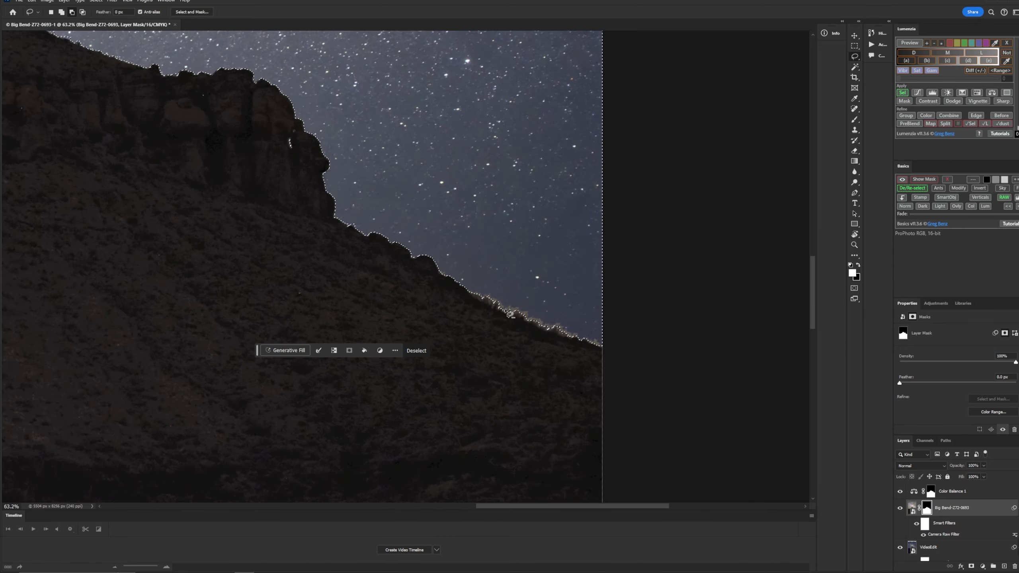
scroll(508, 316, up, 6)
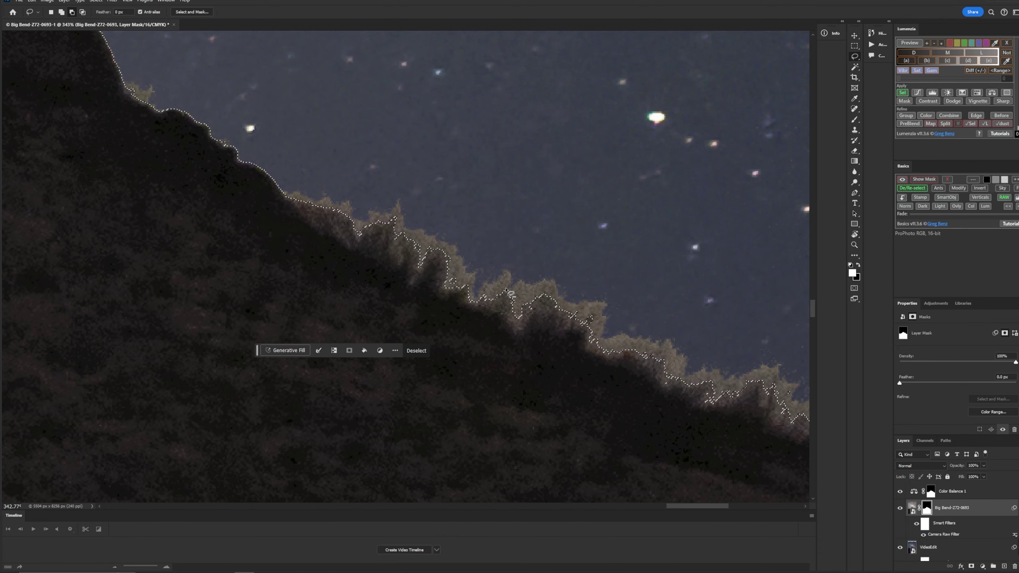
scroll(506, 291, down, 6)
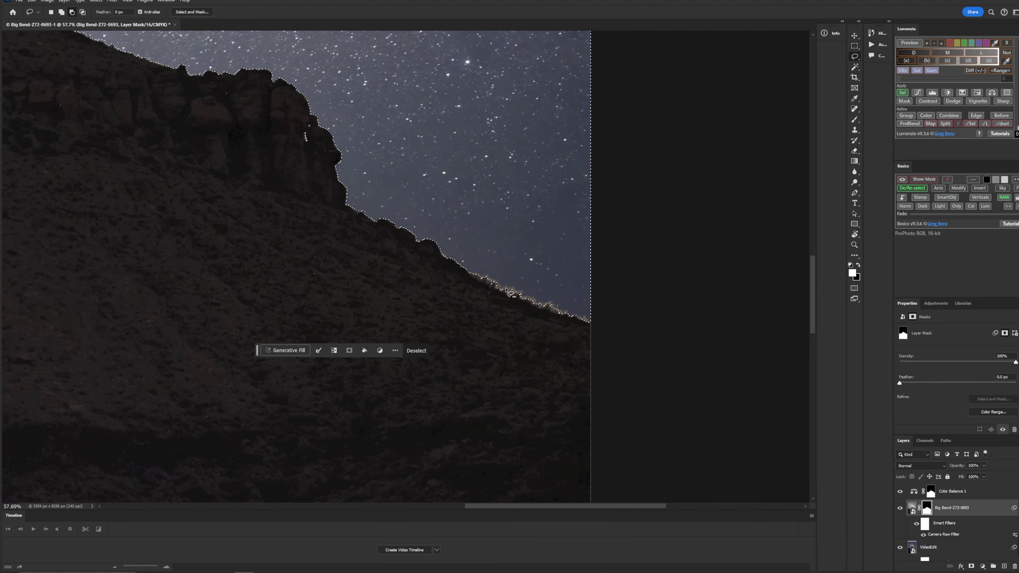
scroll(506, 292, up, 4)
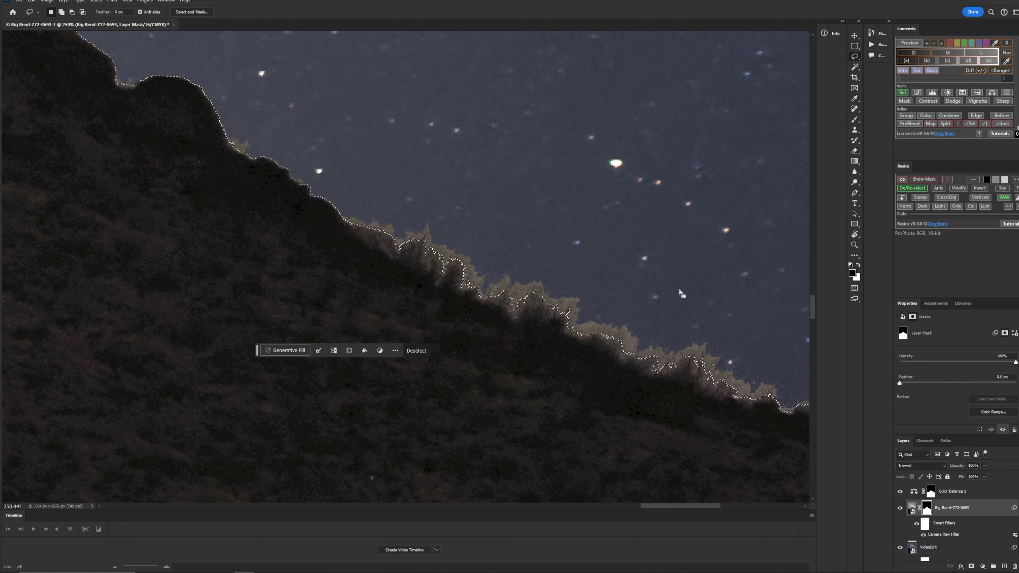
click(855, 120)
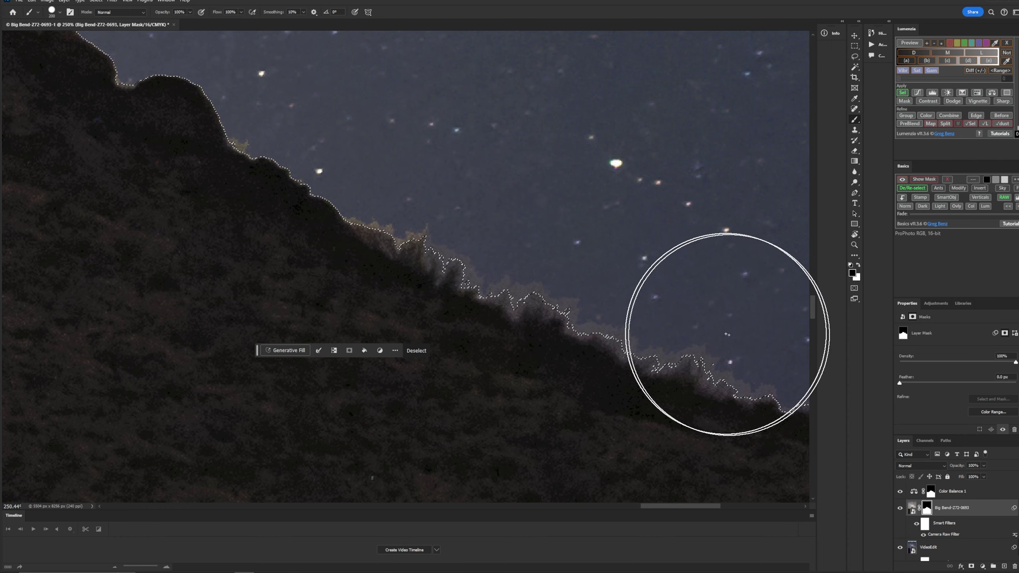
drag(418, 182, 441, 178)
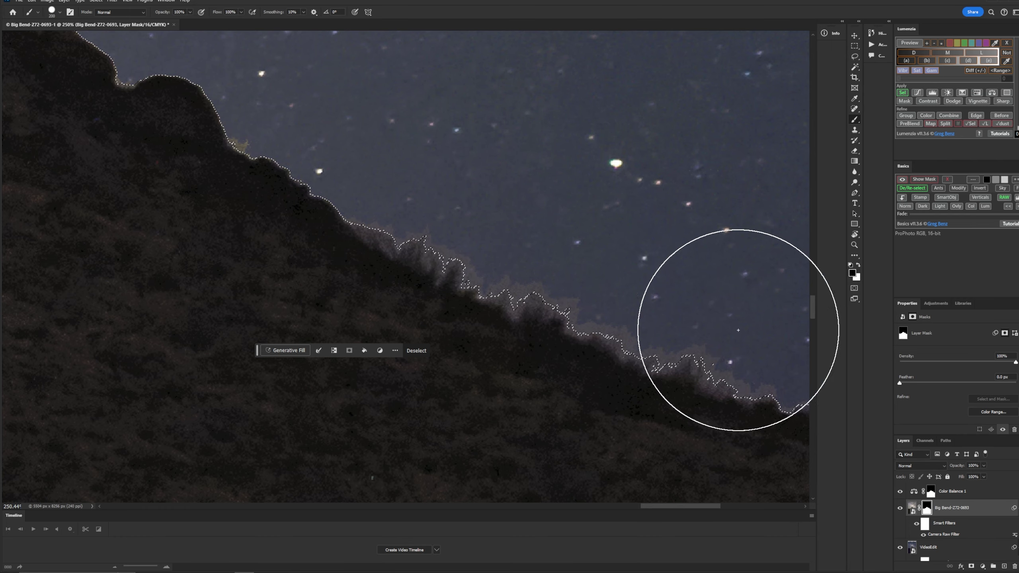
scroll(558, 277, down, 2)
scroll(559, 277, up, 2)
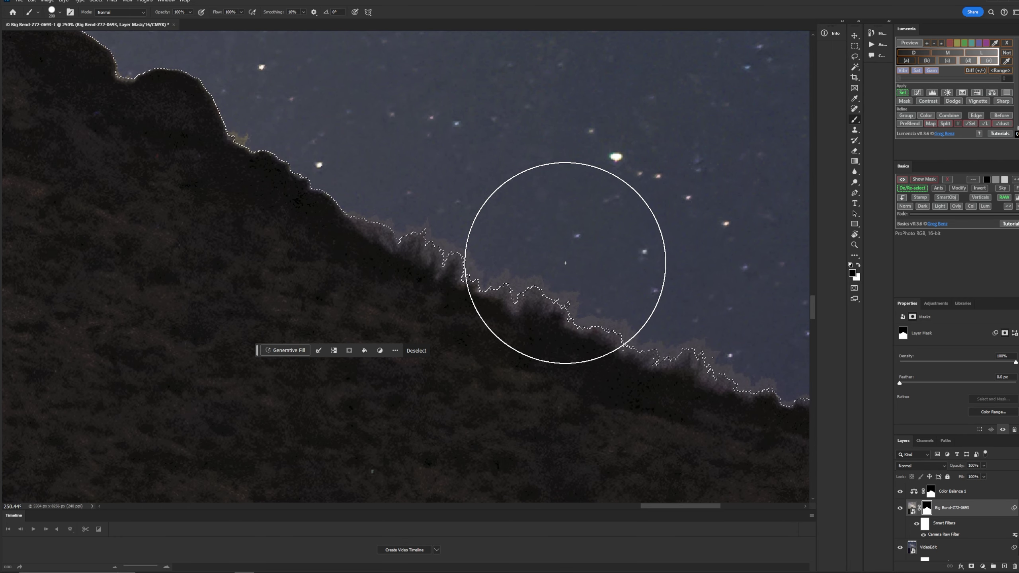
- Shrink the brush and paint out the remaining bush fringe and the small light patch farther up the right slope on the mask
key(bracketleft)
key(bracketleft)
key(bracketleft)
key(bracketleft)
key(bracketleft)
key(bracketleft)
key(bracketleft)
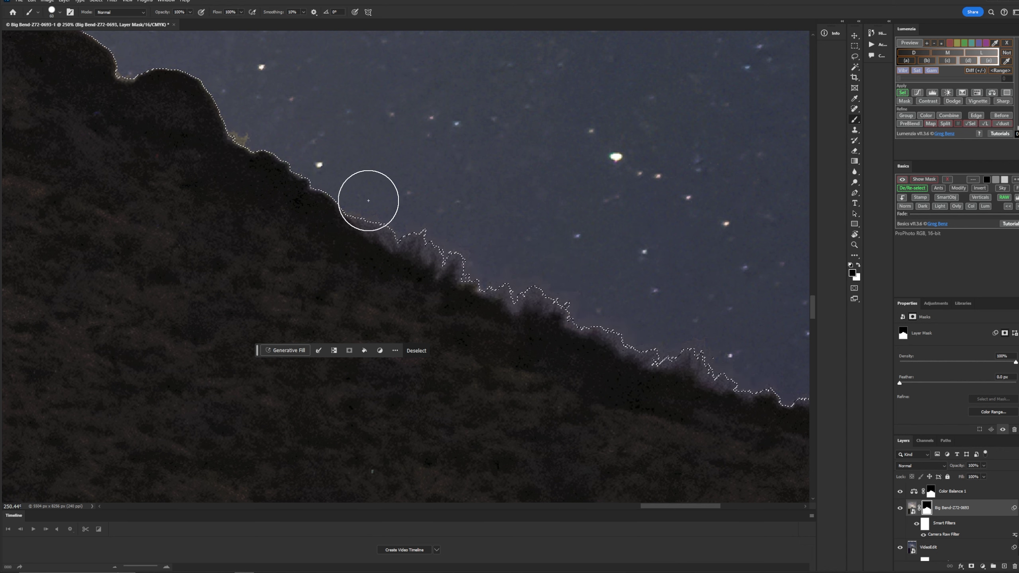
drag(251, 118, 242, 137)
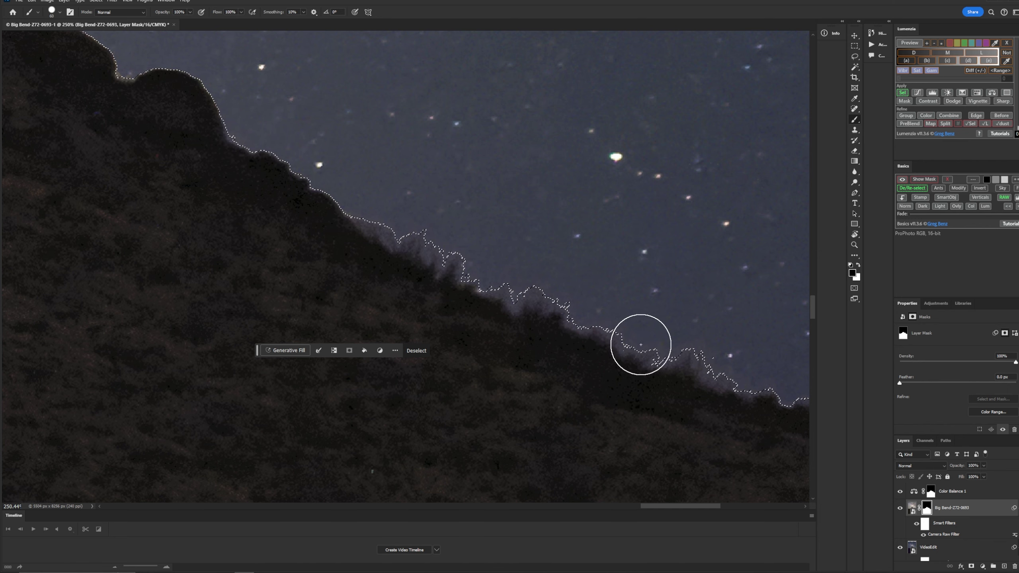
- Touch up the mask with black along the right ridge and over the narrow sky gap in the cliff rocks
scroll(601, 346, down, 5)
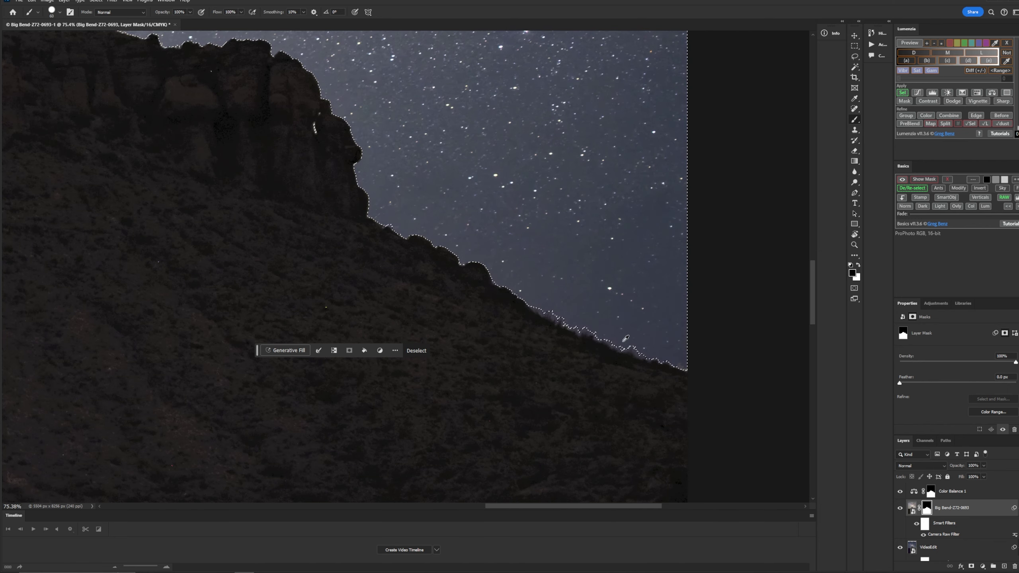
scroll(625, 338, up, 5)
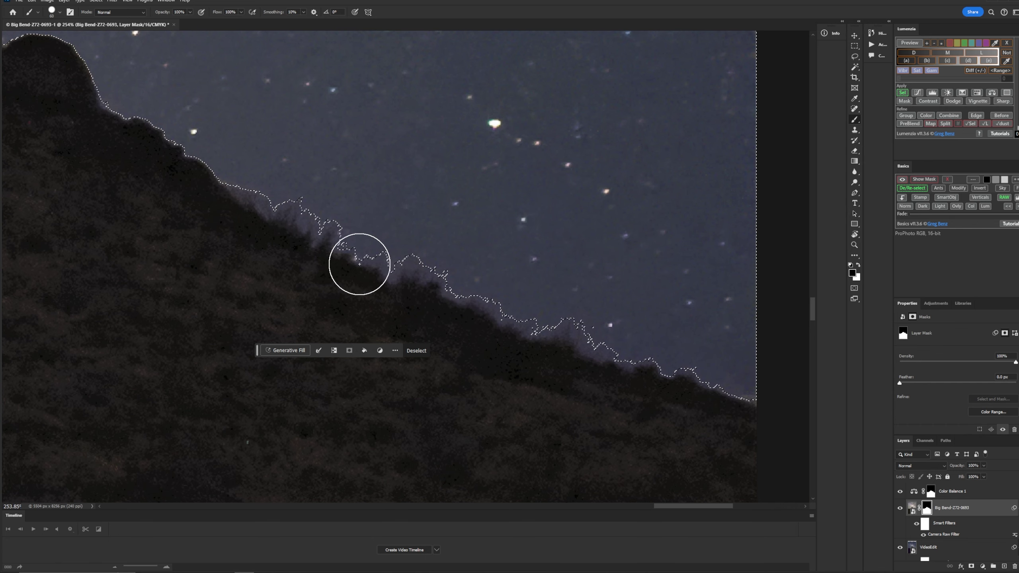
scroll(316, 191, down, 5)
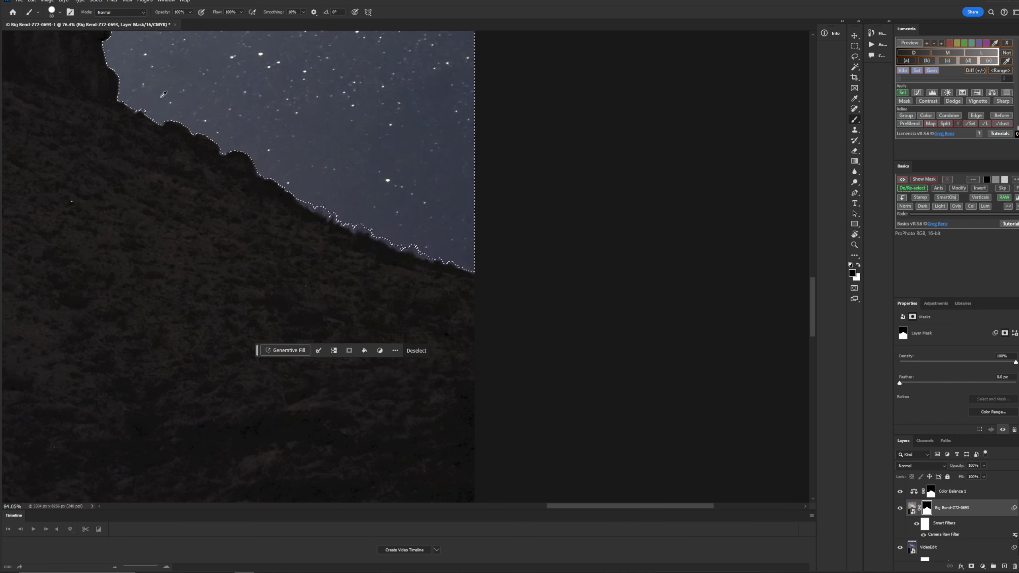
scroll(164, 94, up, 7)
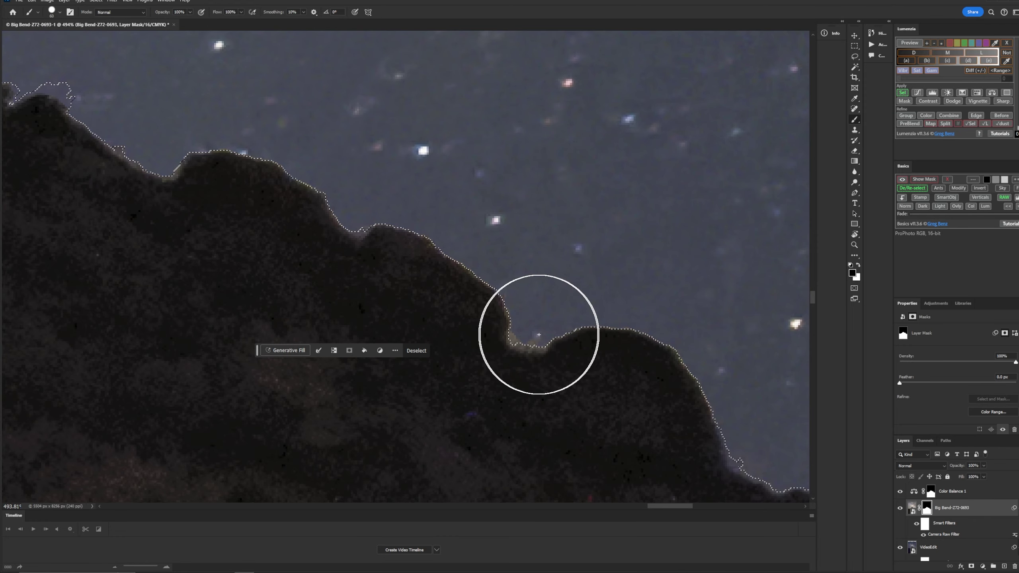
scroll(678, 381, down, 7)
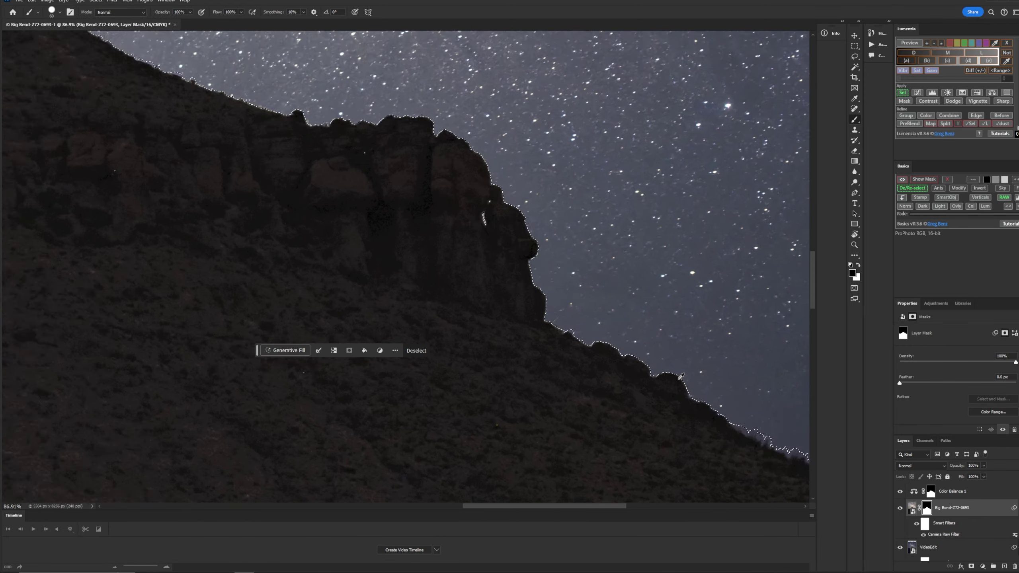
scroll(505, 235, up, 8)
scroll(521, 226, down, 1)
mouse_move(502, 257)
mouse_down()
mouse_move(493, 221)
mouse_move(501, 251)
mouse_up()
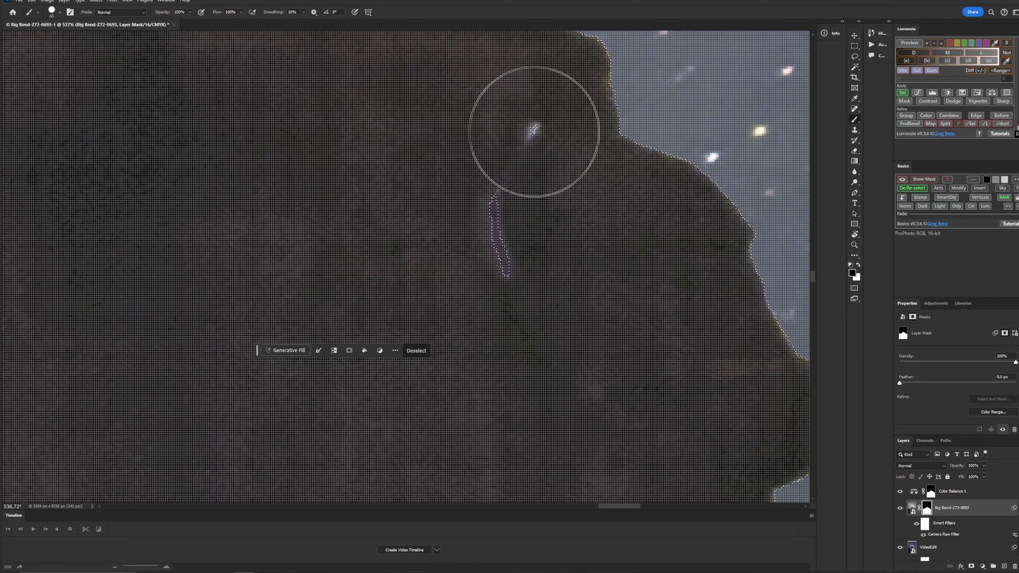
- Examine the foreground mask's edge along the right cliff and the slope between it and the peak for remaining bright fringes
scroll(529, 218, down, 5)
scroll(530, 218, down, 4)
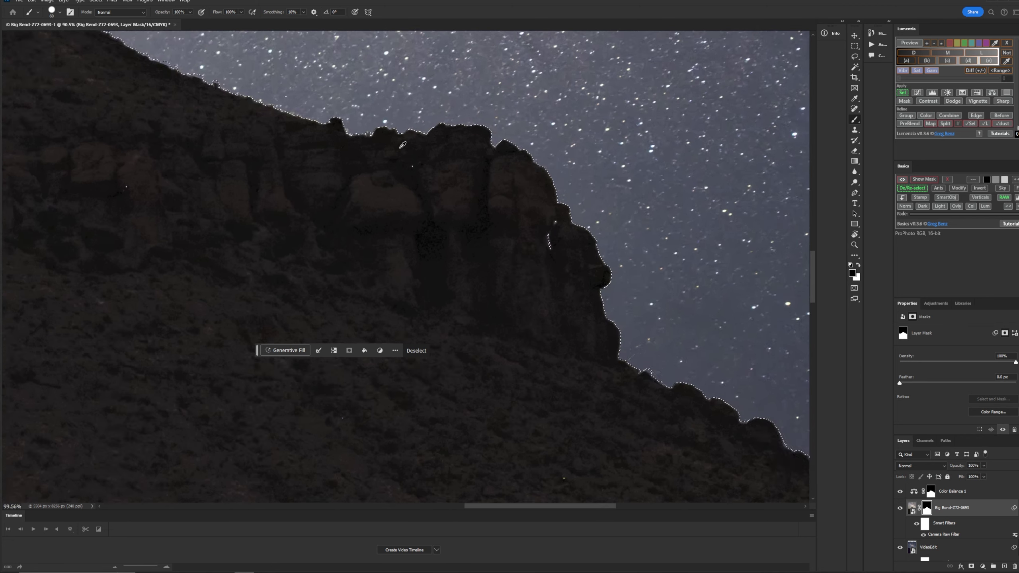
scroll(404, 154, down, 1)
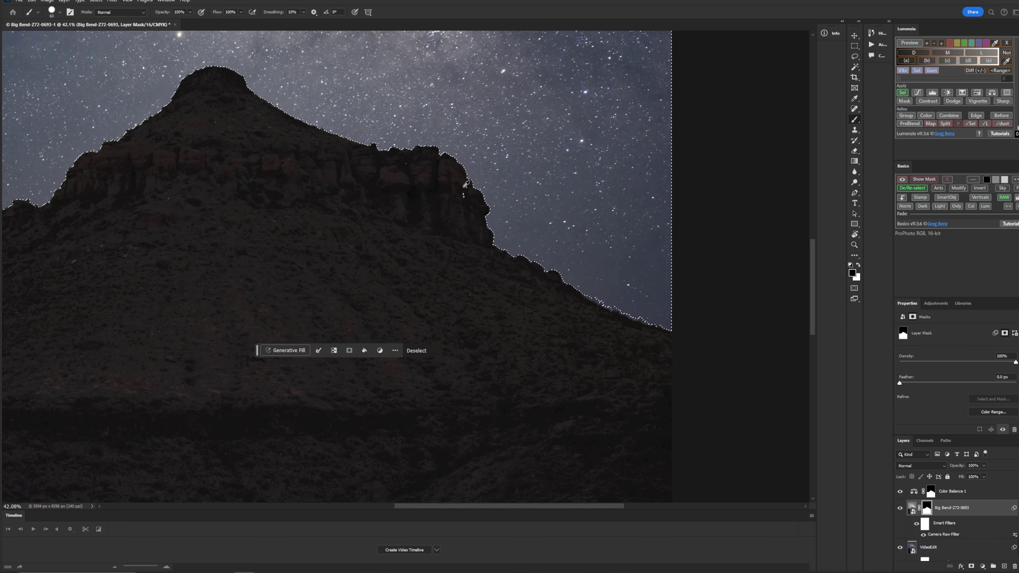
scroll(240, 76, up, 3)
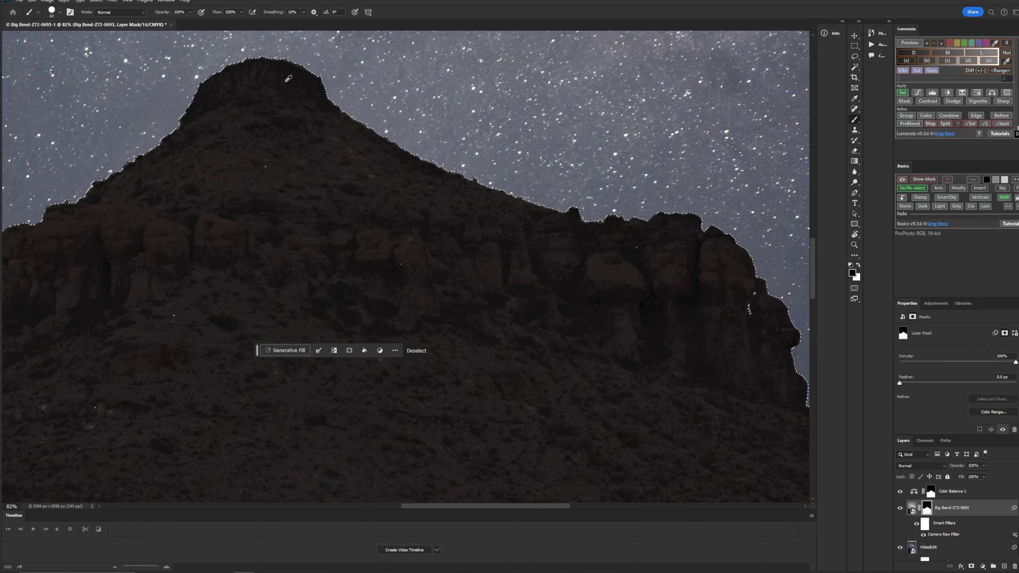
scroll(488, 177, up, 3)
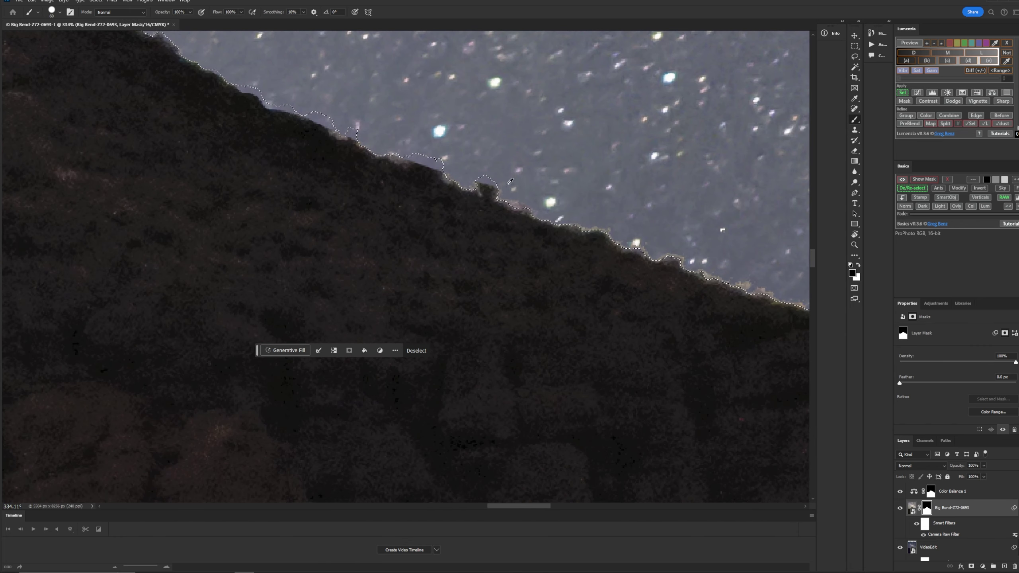
scroll(728, 254, up, 2)
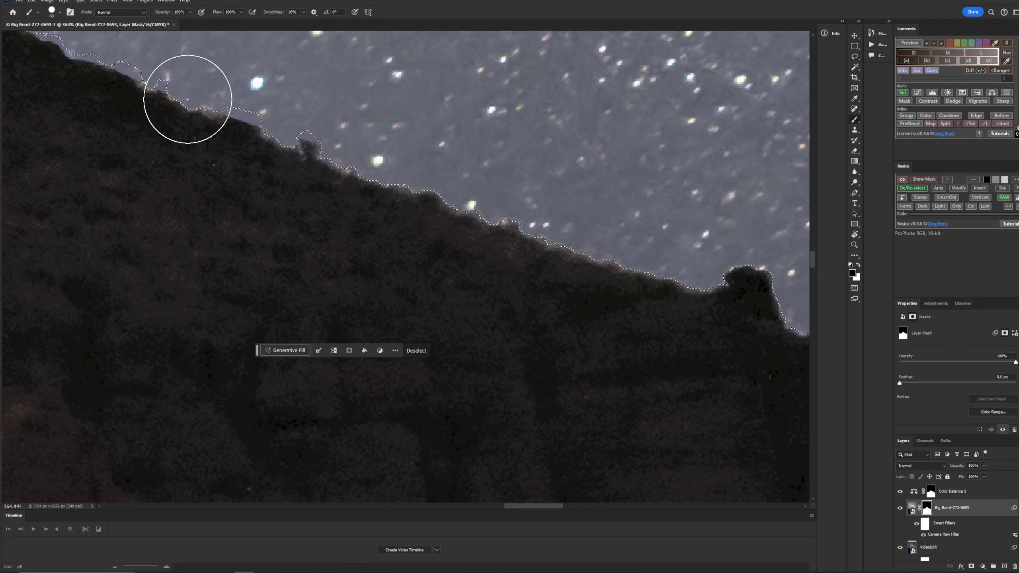
scroll(454, 232, down, 6)
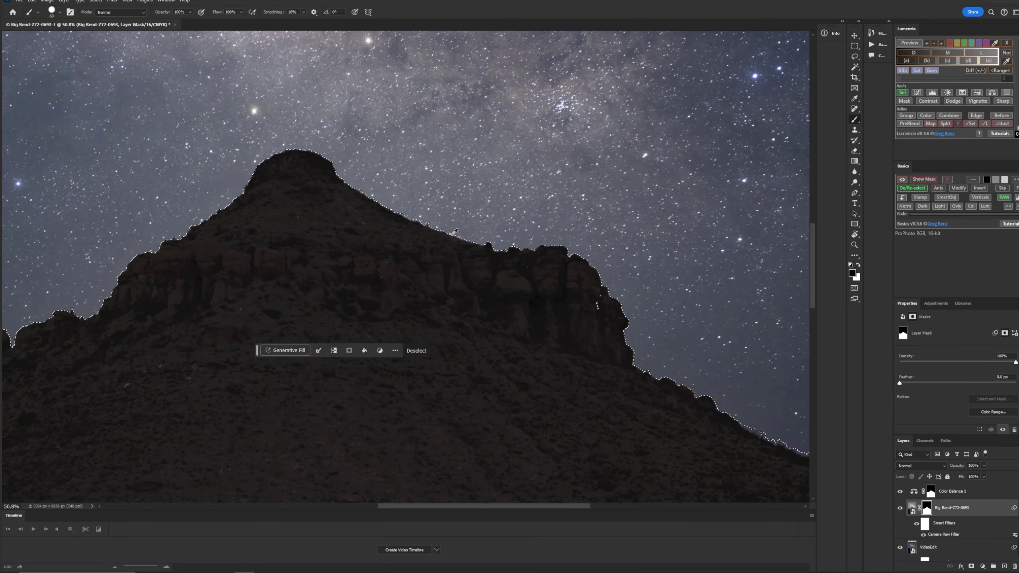
- Examine the mask edge along the mountain's left slope, the standing rock and the far-left ridgeline for leftover fringes
scroll(145, 272, up, 3)
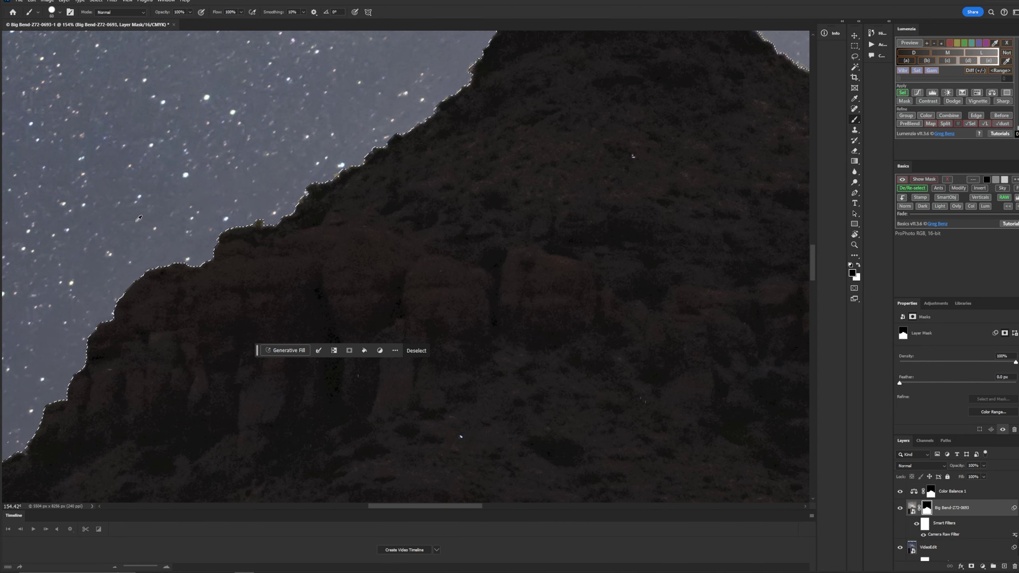
scroll(138, 218, down, 3)
scroll(327, 203, up, 6)
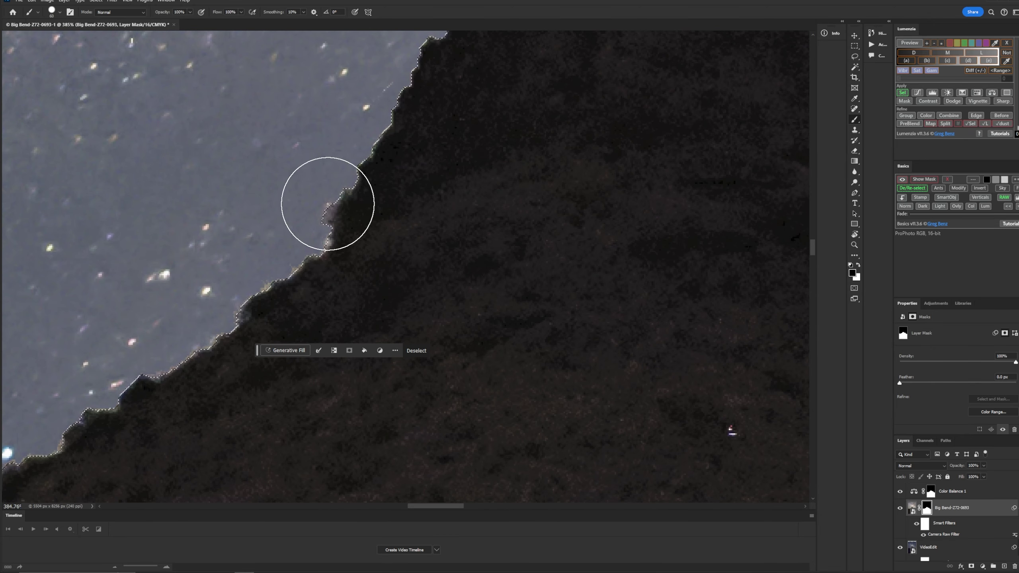
scroll(330, 211, down, 10)
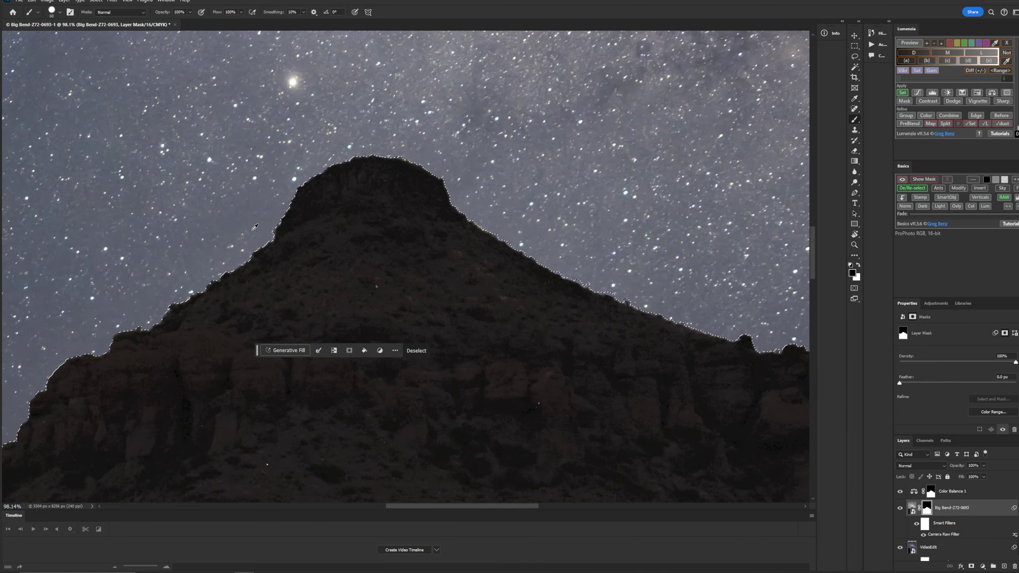
scroll(95, 312, down, 3)
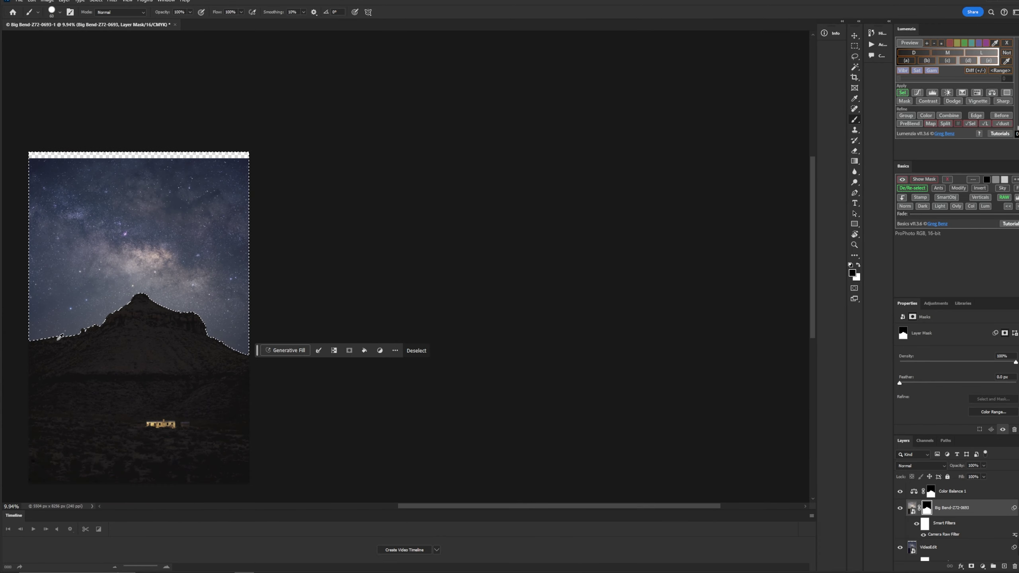
scroll(47, 328, up, 5)
scroll(47, 329, up, 3)
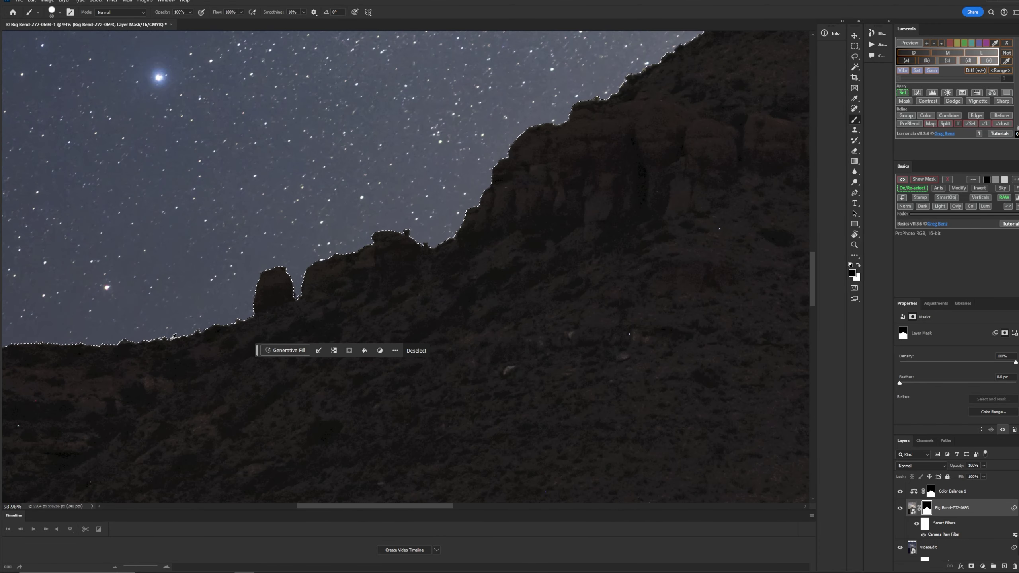
scroll(174, 336, down, 4)
scroll(44, 354, up, 2)
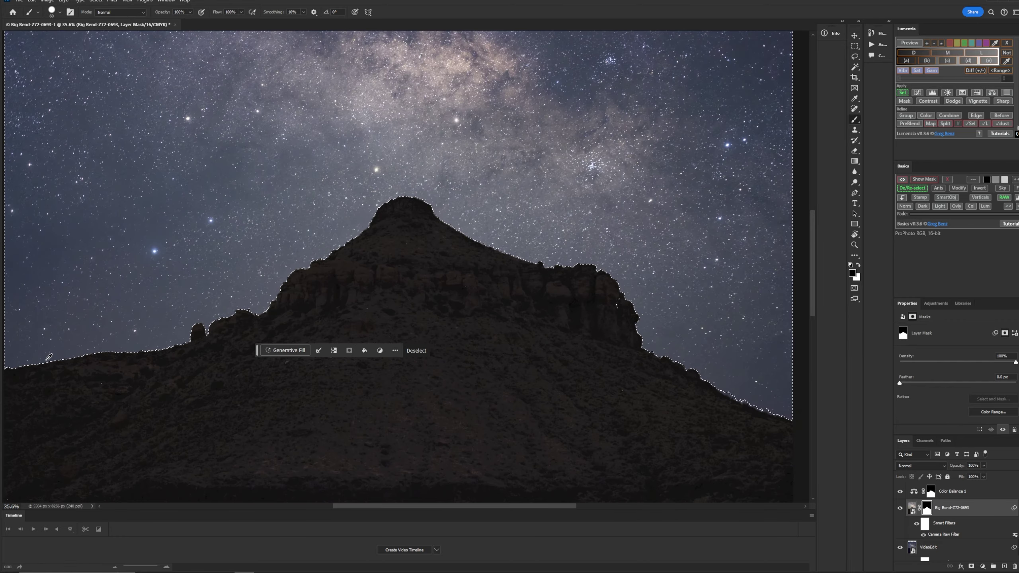
scroll(48, 356, up, 2)
scroll(167, 287, down, 3)
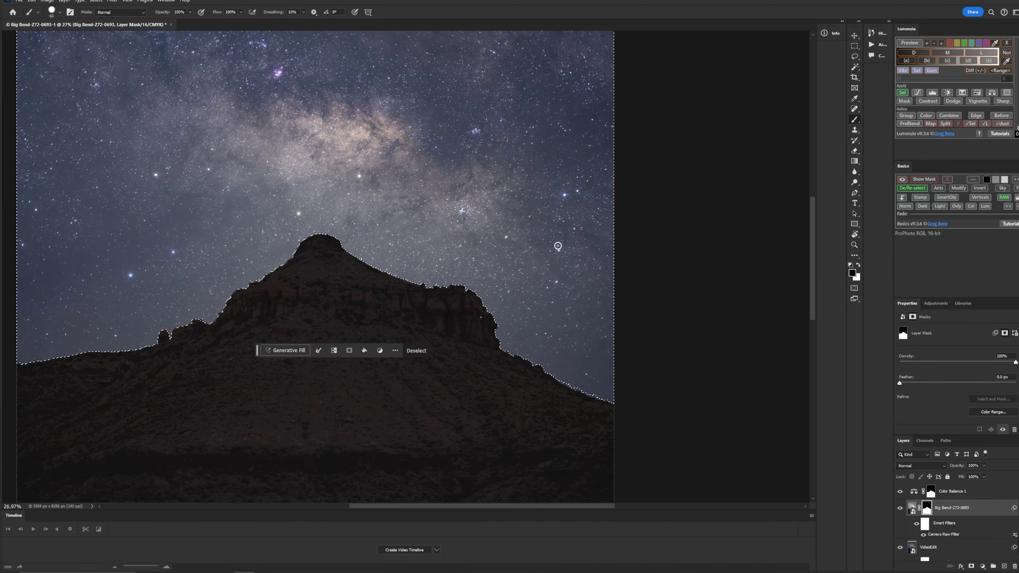
- Hide the selection outline, deselect the sky, and check the sky-to-mountain blend both up close and in the full image
key(ctrl+h)
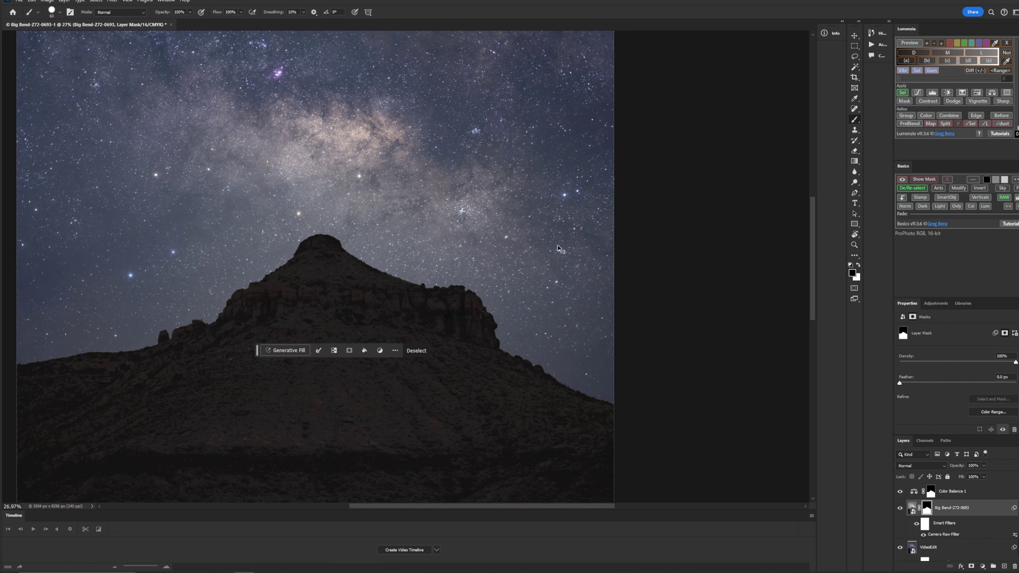
key(ctrl+d)
key(ctrl+0)
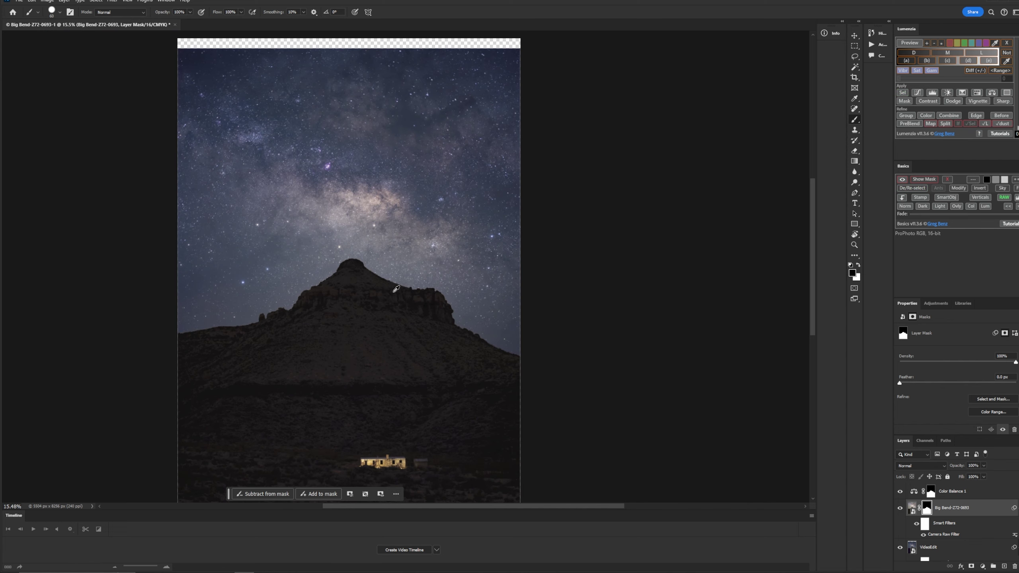
scroll(199, 320, up, 3)
scroll(402, 267, up, 2)
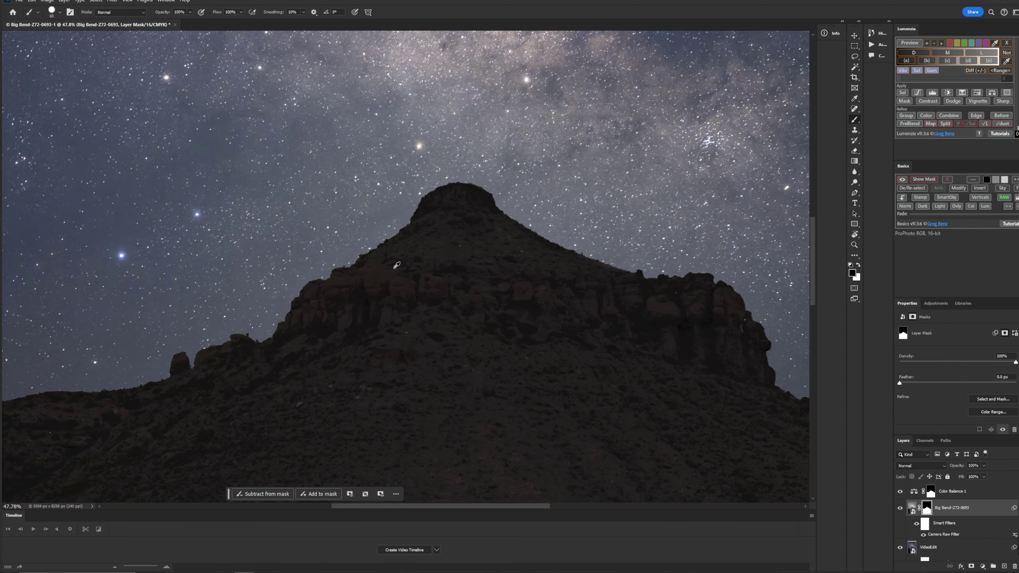
scroll(400, 263, down, 6)
scroll(408, 372, up, 2)
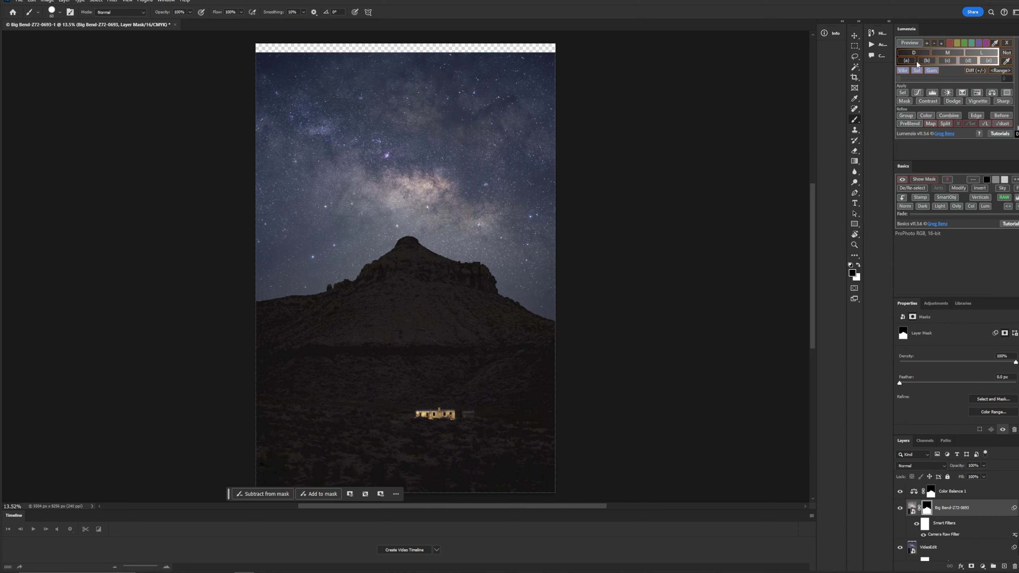
- Start a crop with its upper edge below the transparent strip and constrain the frame to the original ratio
click(854, 78)
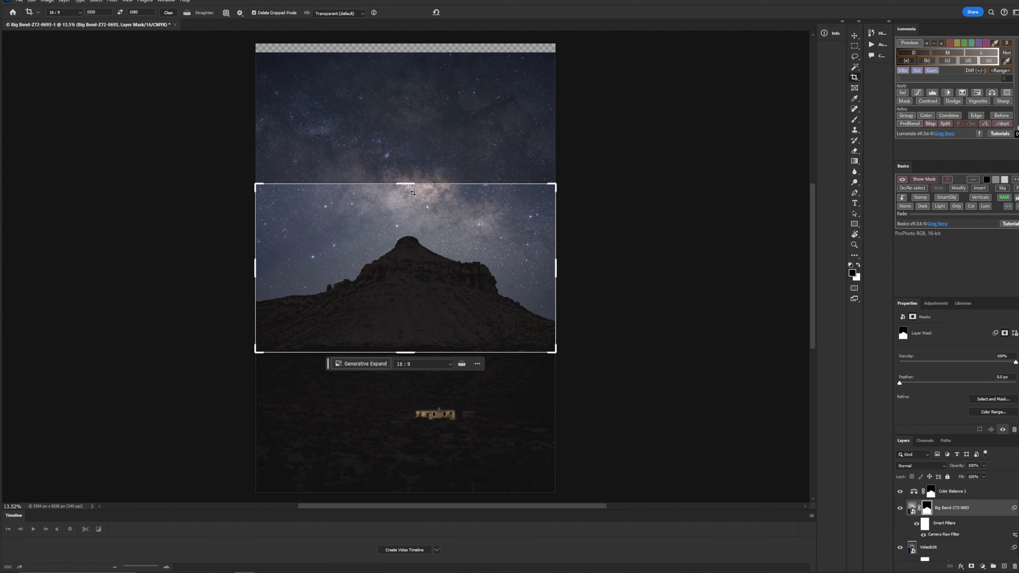
drag(407, 183, 408, 88)
click(64, 12)
click(64, 42)
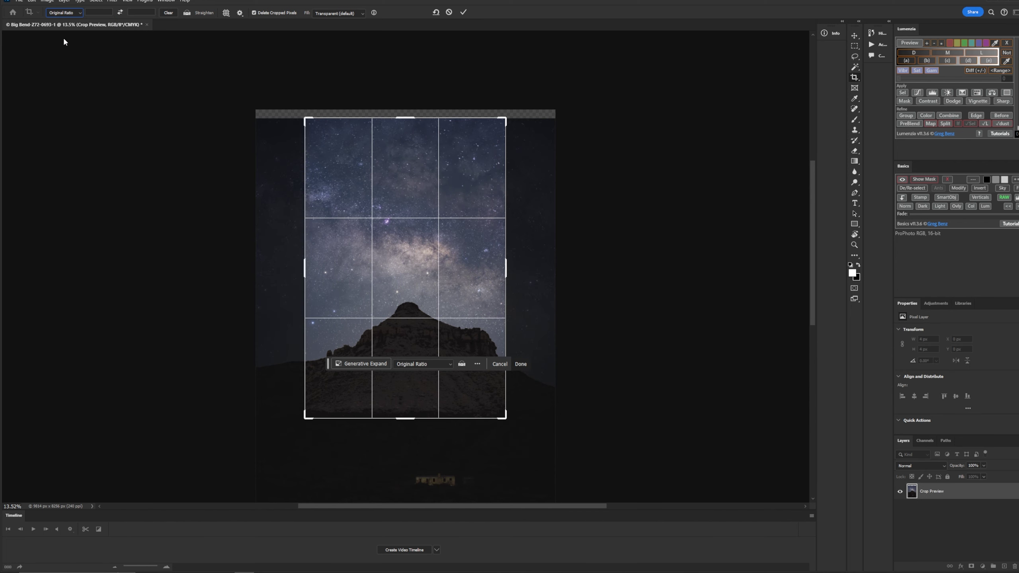
- Enlarge the crop frame to nearly the full image width and down past the lit building, leaving out the transparent strip above the sky
drag(305, 414, 267, 443)
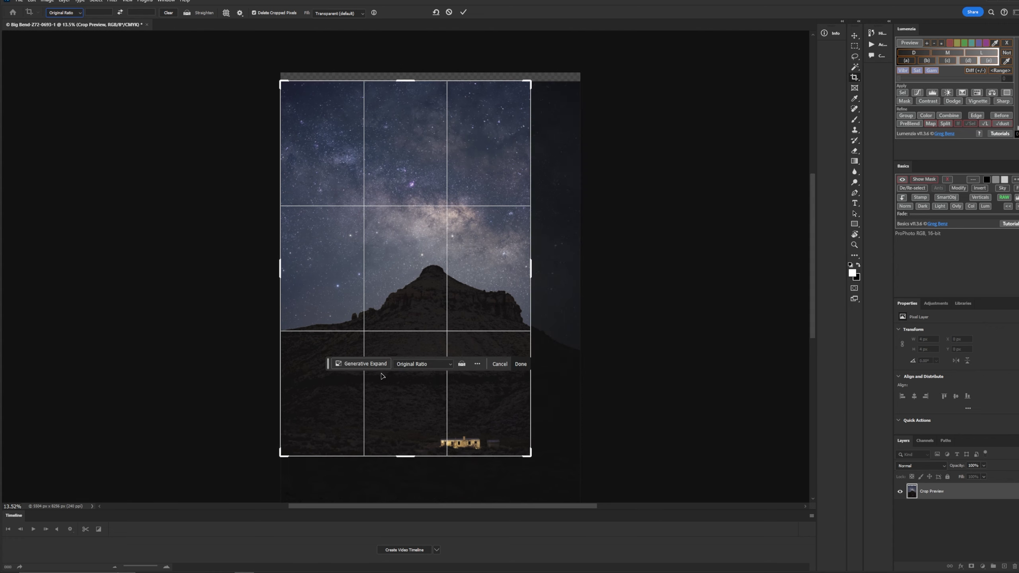
drag(814, 248, 813, 262)
drag(532, 418, 558, 448)
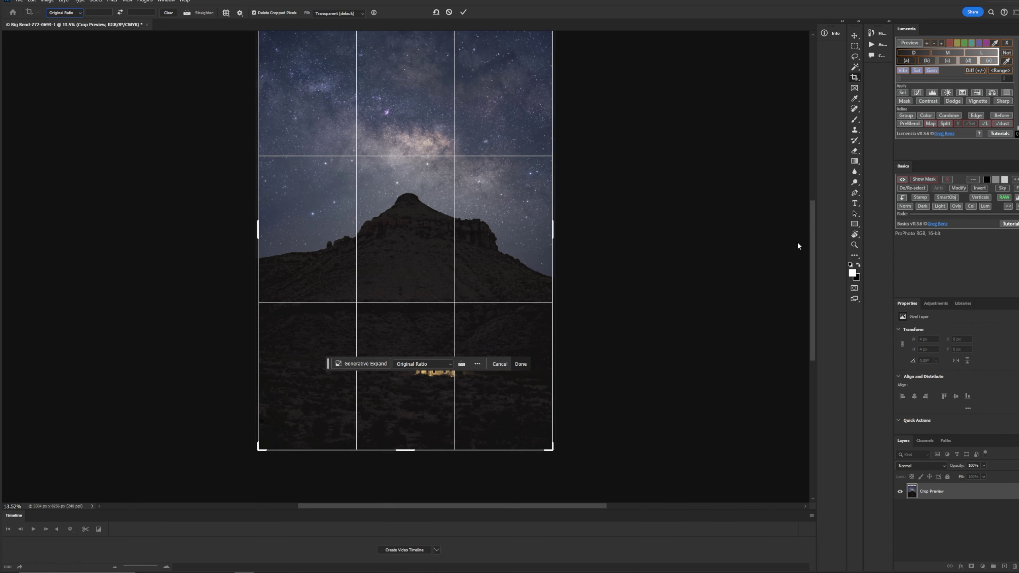
drag(813, 245, 813, 217)
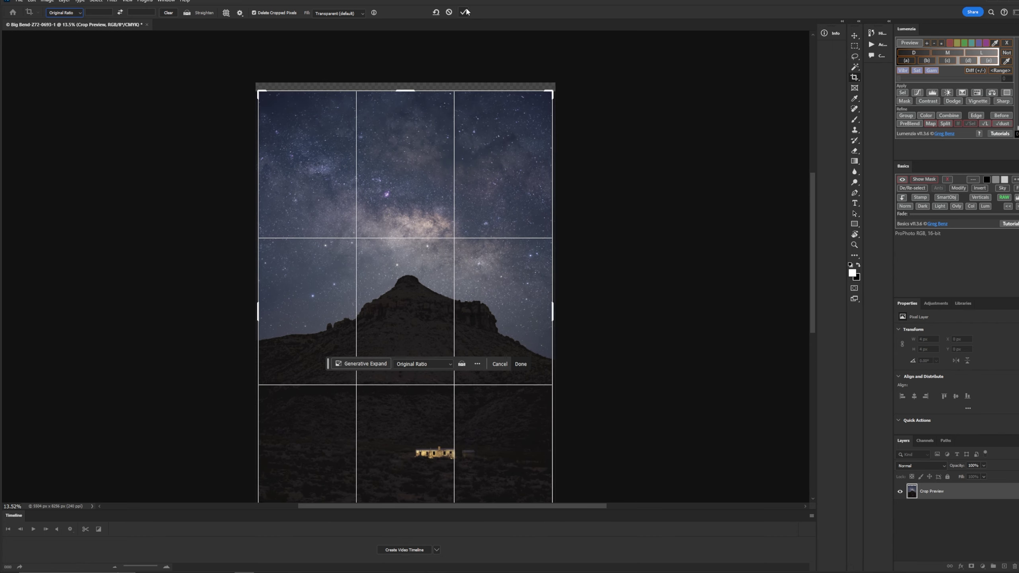